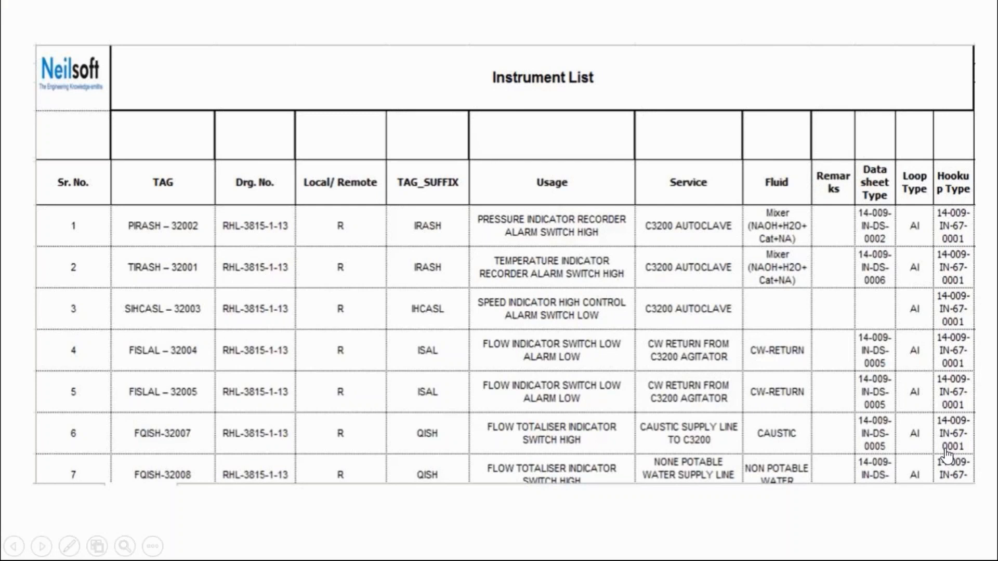
Examine the P&ID file, edit and finalize commands and the shapes in the Tank and Straight Valves(ISA - Metric) stencils.
key("Right")
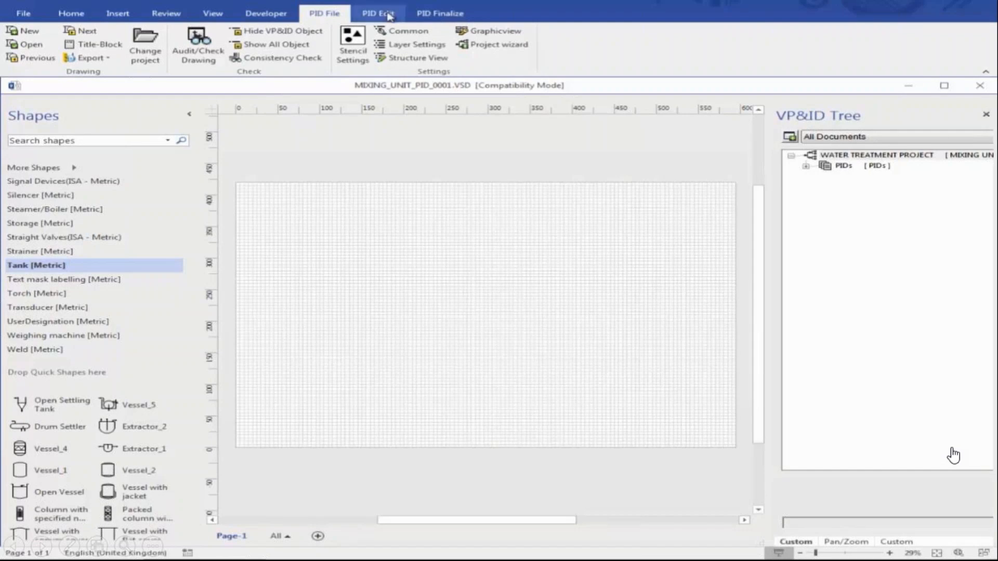
left_click(375, 14)
left_click(450, 14)
left_click(325, 14)
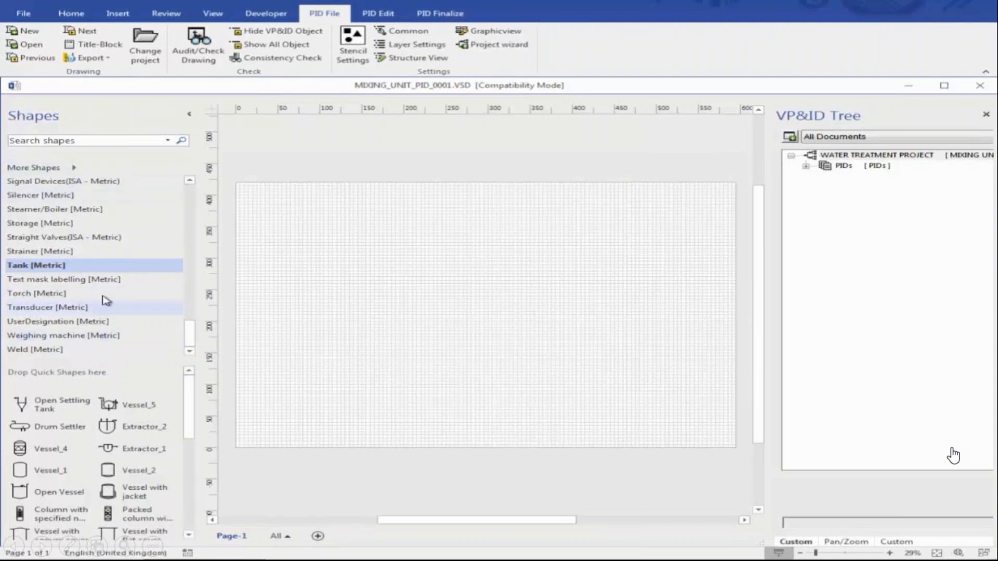
mouse_move(190, 338)
left_mouse_down()
mouse_move(192, 219)
mouse_move(190, 335)
left_mouse_up()
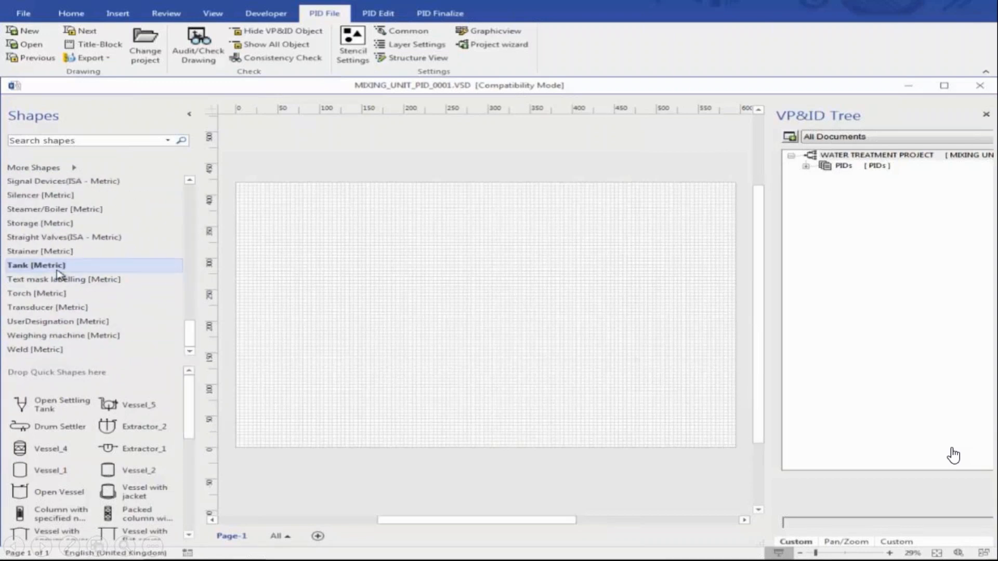
left_click_drag(194, 423, 195, 469)
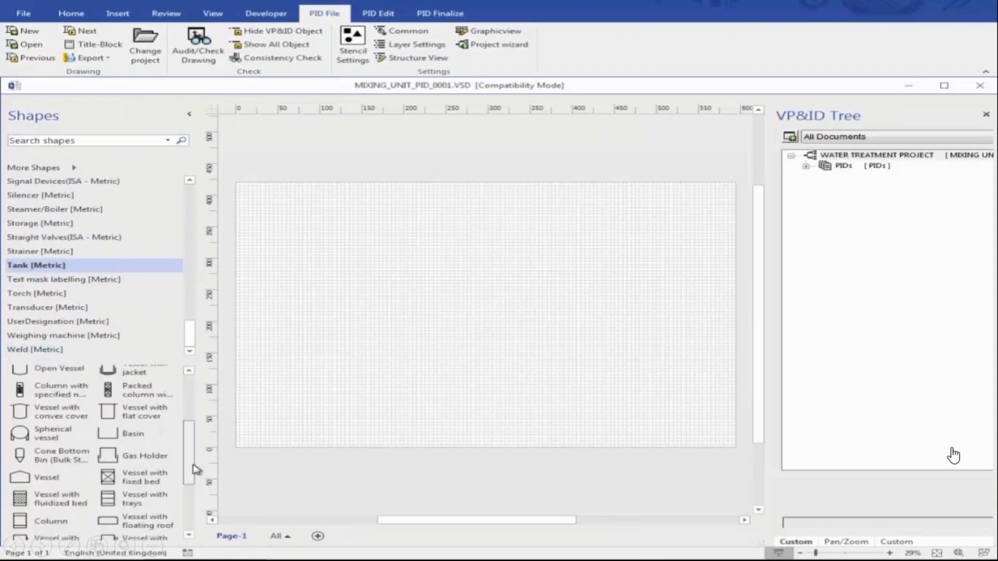
left_click(68, 237)
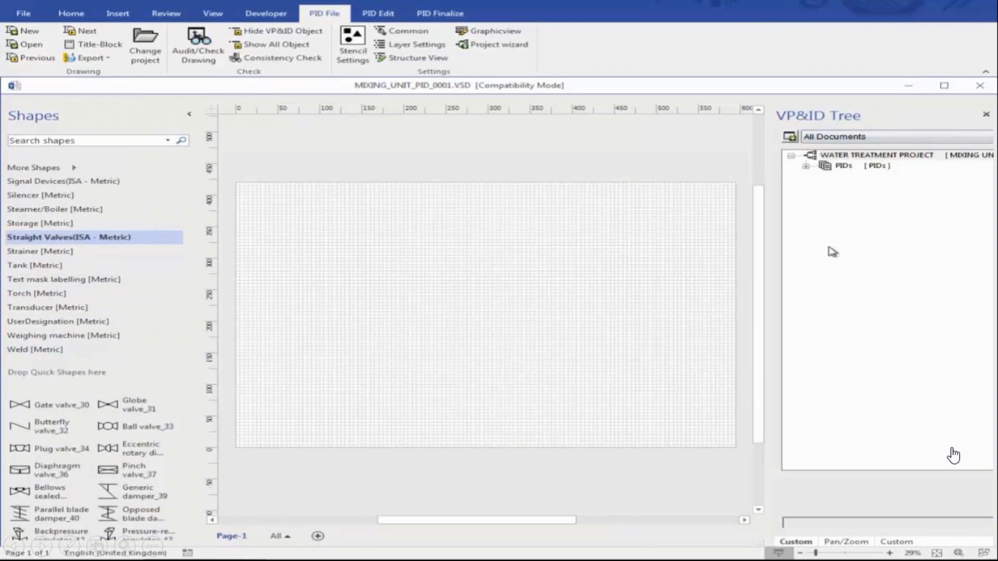
Show All Documents in the VP&ID tree and expand the PIDs branch to view the P&I Diagram entry.
left_click(848, 140)
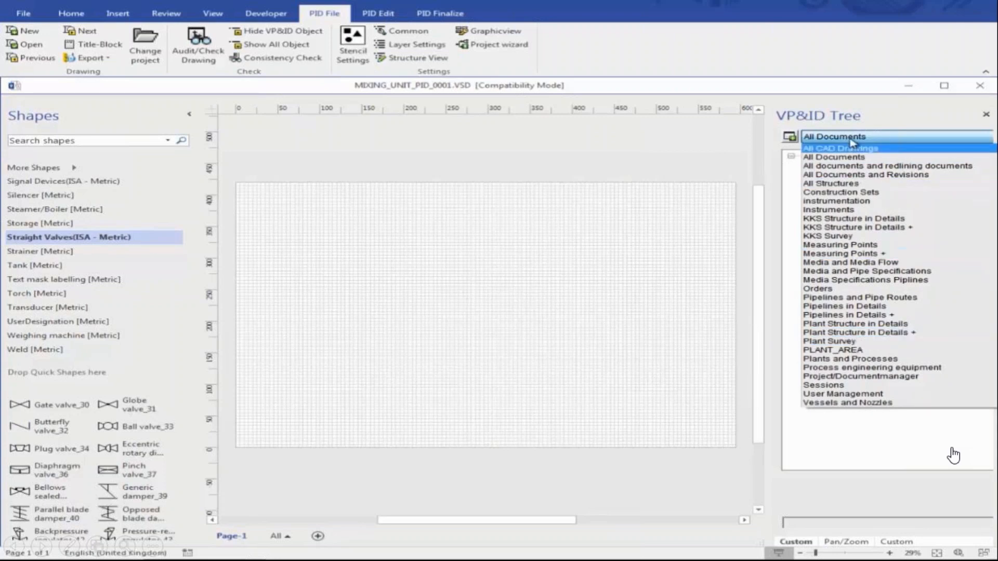
left_click(852, 138)
left_click(850, 159)
left_click(806, 166)
left_click(853, 177)
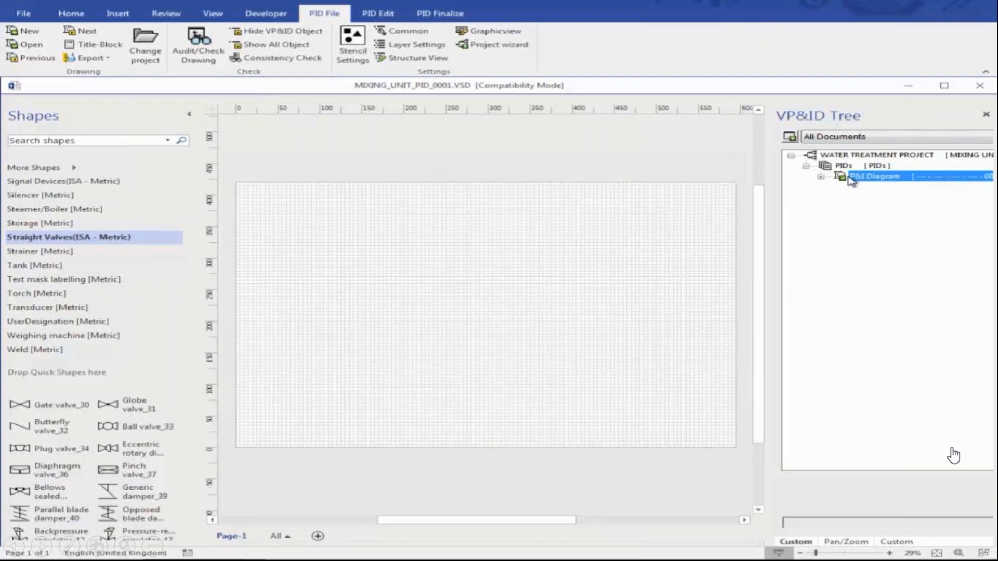
left_click(612, 235)
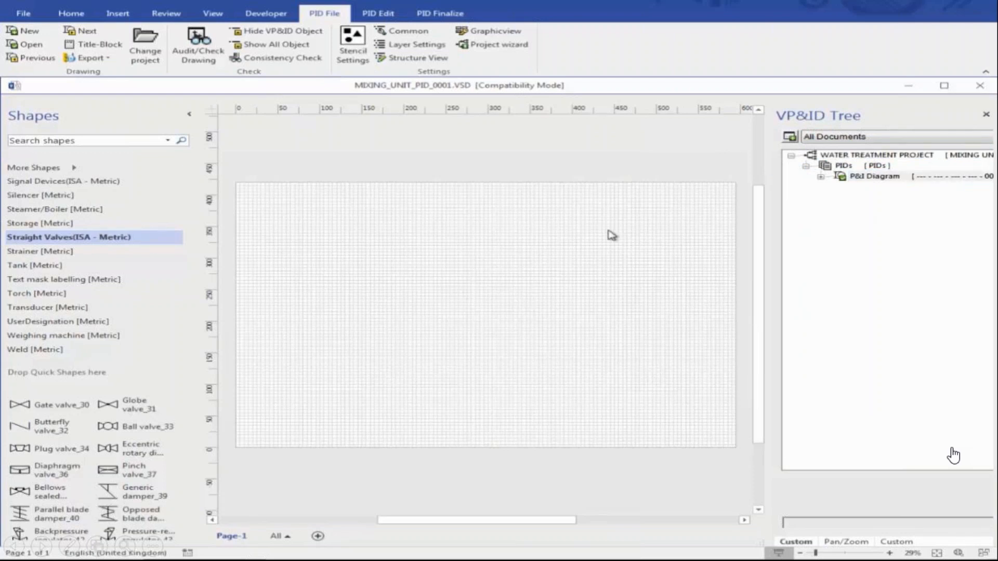
Prepare the drawing with the A2 594 x 420 border and the English title block.
left_click(111, 47)
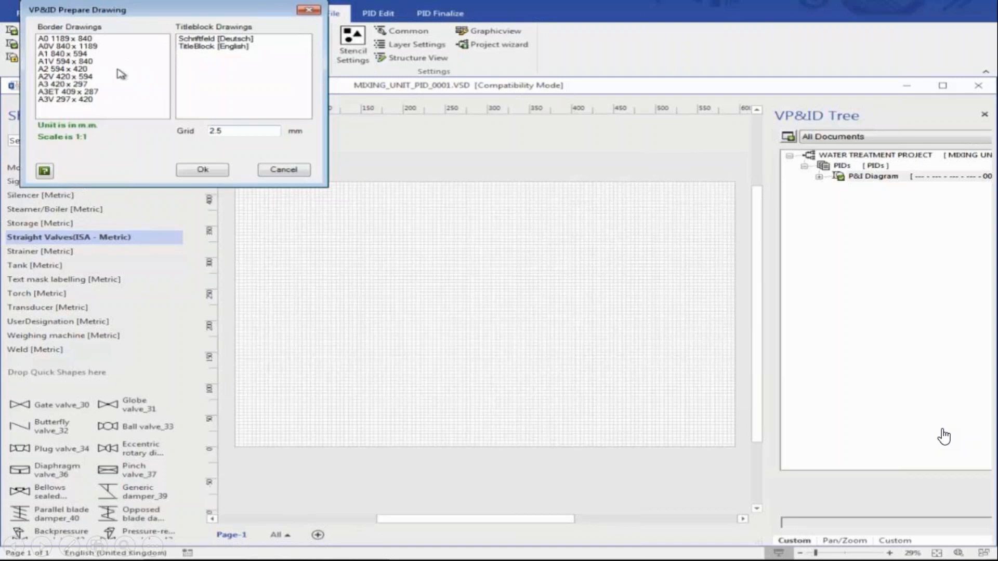
left_click(87, 69)
left_click(215, 46)
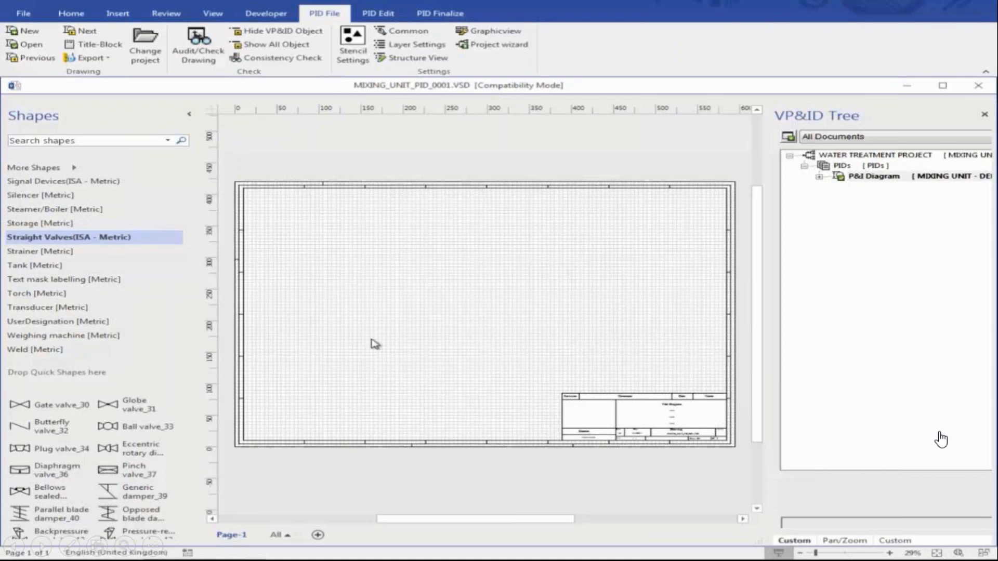
Review the media line styles in the project wizard and list the Media Specifications Piplines in the VP&ID tree.
left_click(511, 47)
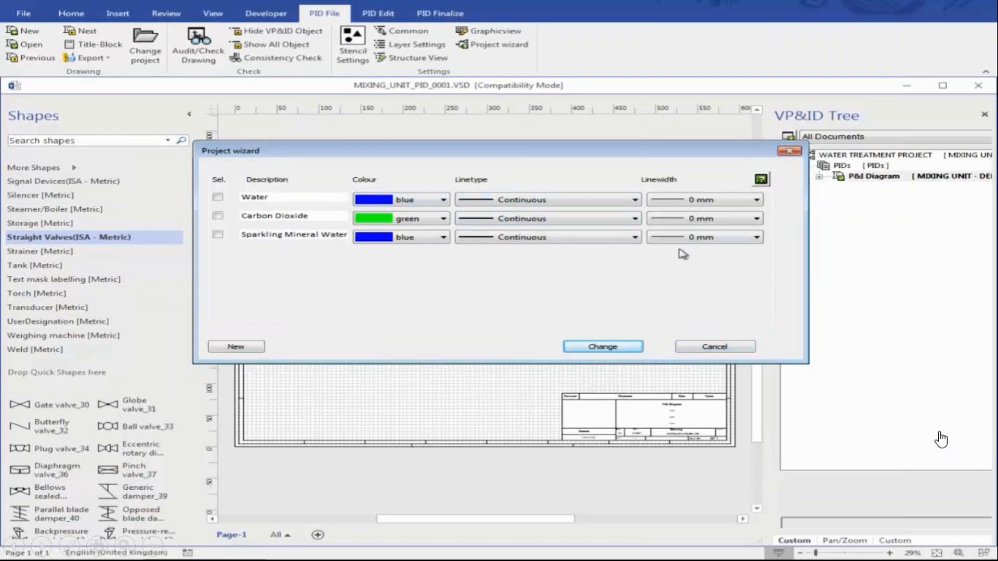
left_click(705, 348)
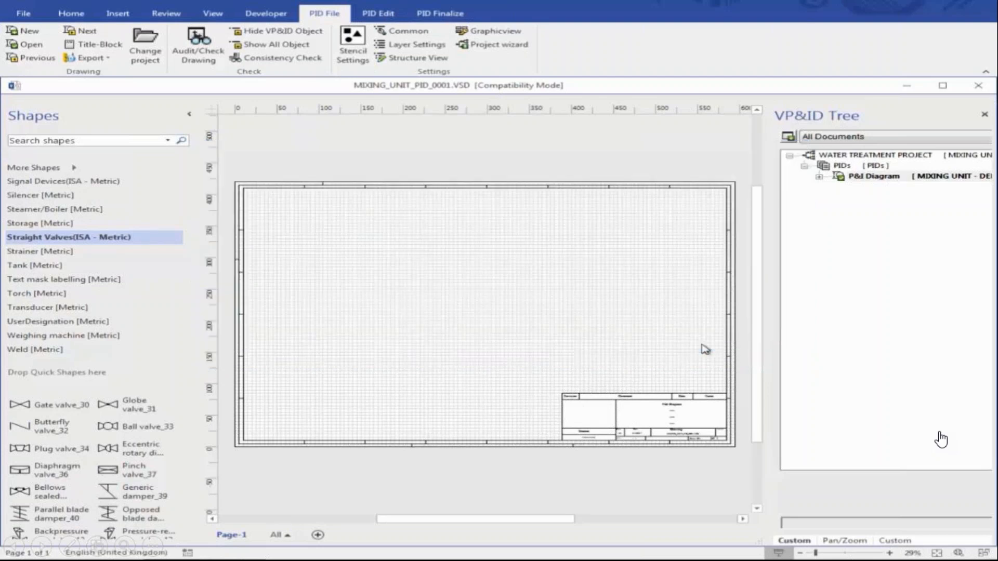
left_click(855, 138)
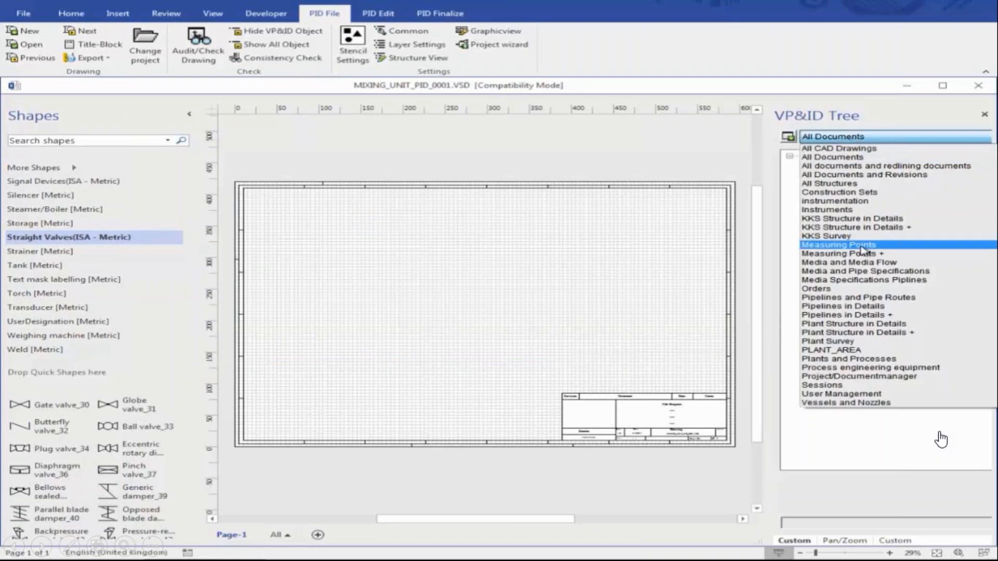
left_click(863, 281)
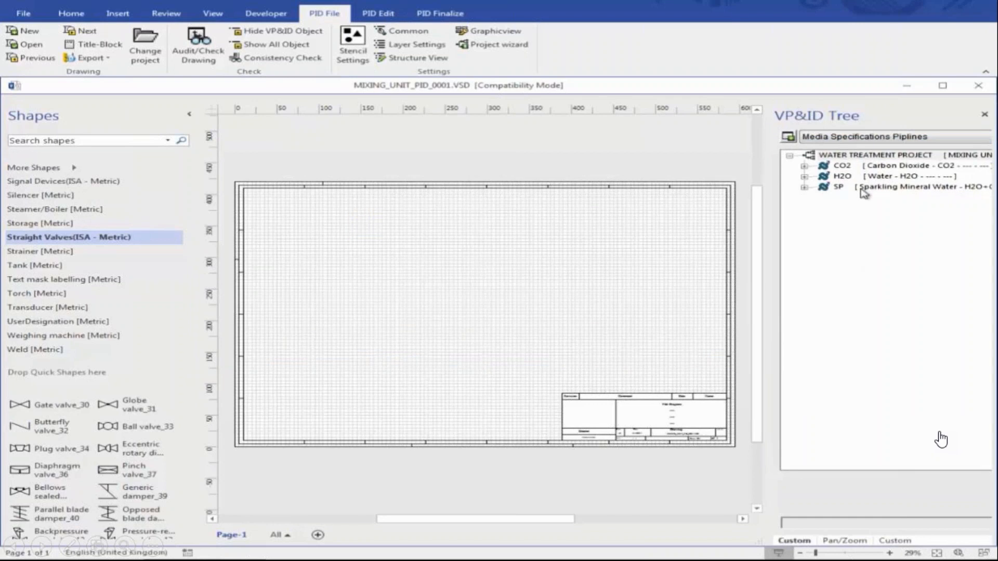
Place a Vessel_2 shape from the Tank [Metric] stencil in the upper-left area of the sheet.
left_click(844, 540)
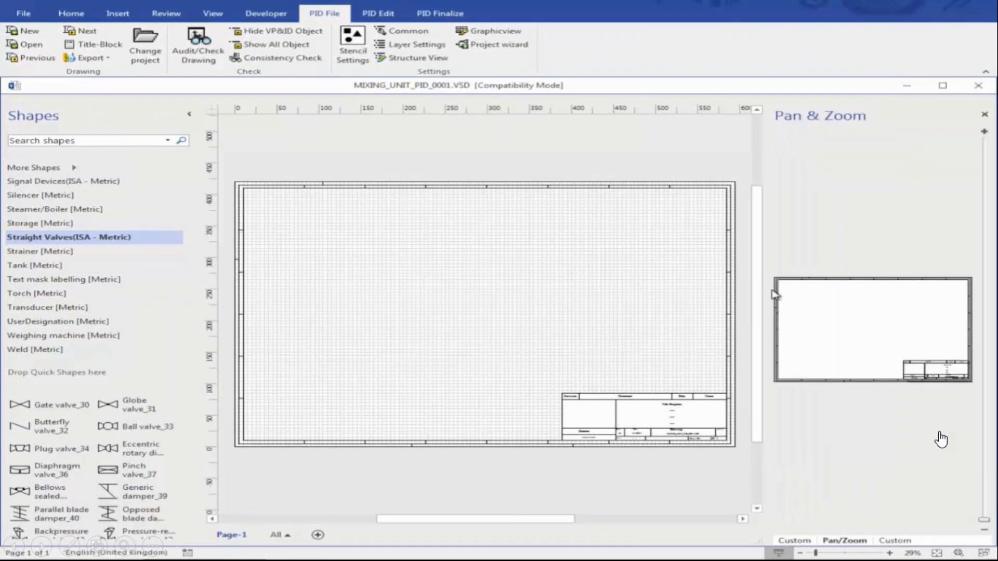
left_click_drag(779, 281, 875, 354)
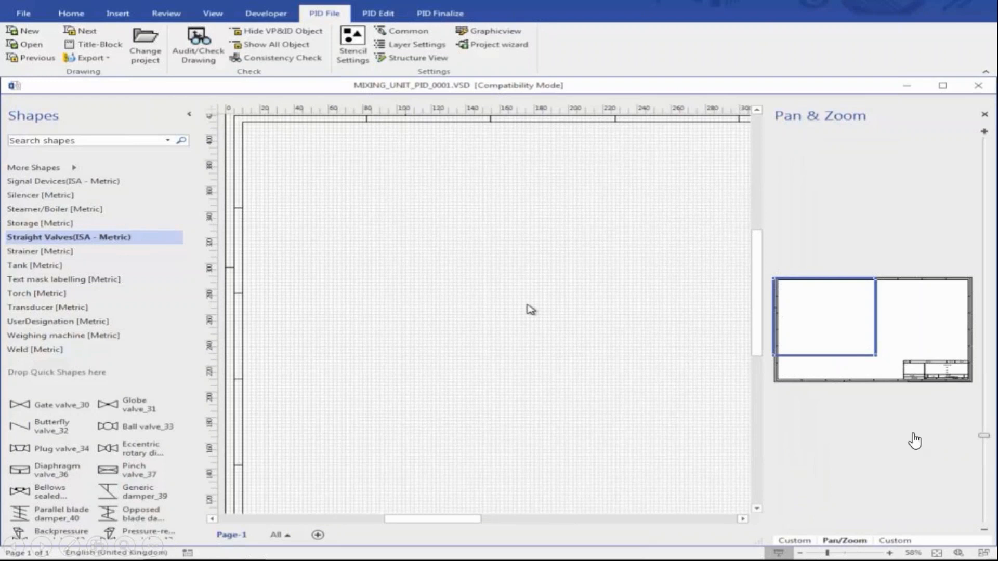
left_click_drag(822, 351, 824, 350)
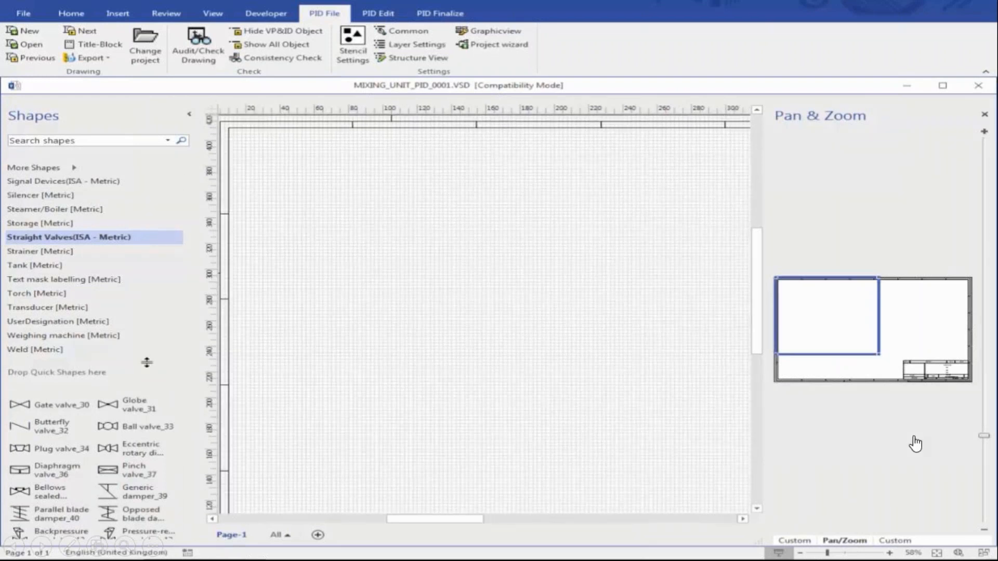
left_click(49, 265)
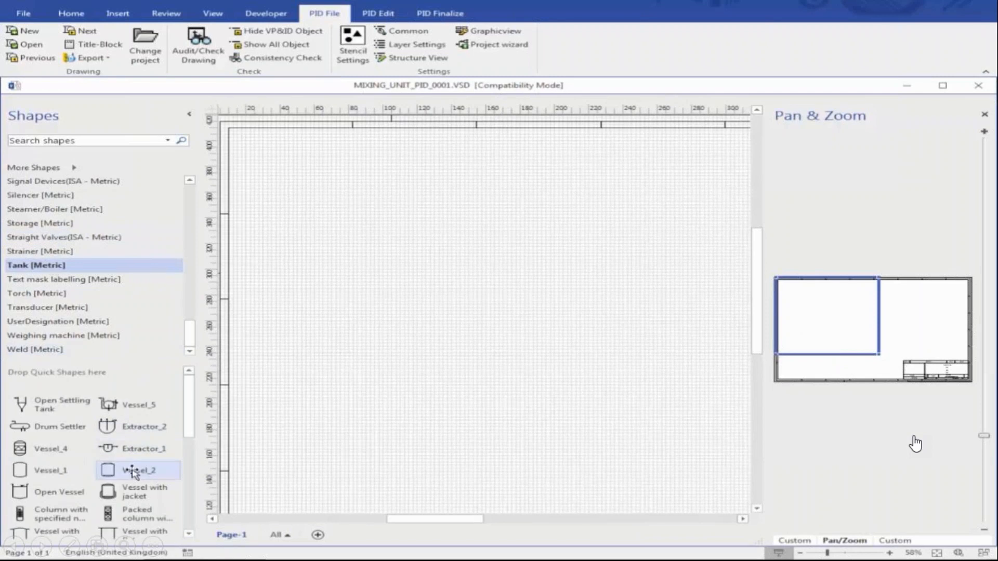
left_click_drag(134, 473, 458, 318)
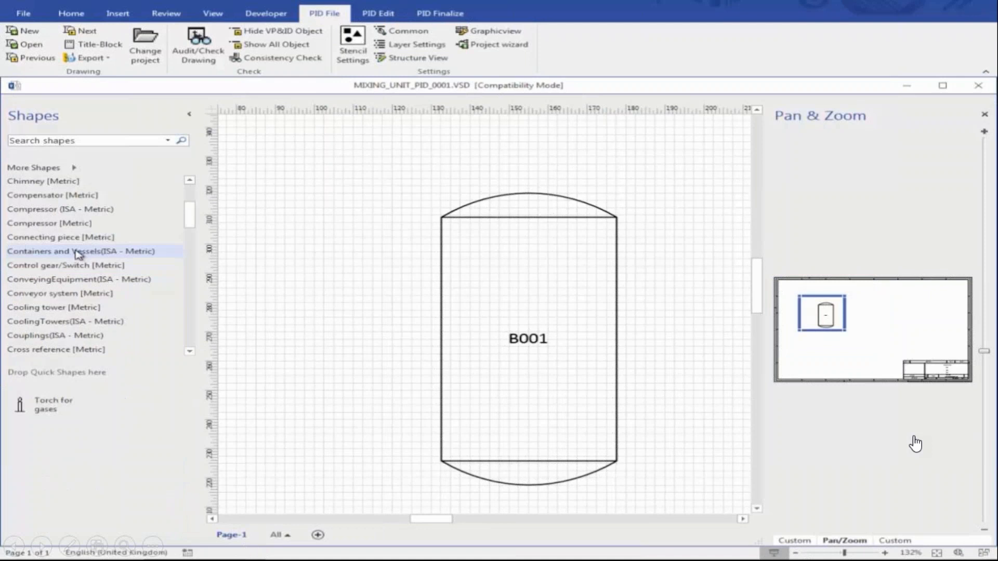
Attach nozzles from the Connecting piece [Metric] stencil to the vessel's upper left side and the centre of its top head.
left_click(78, 238)
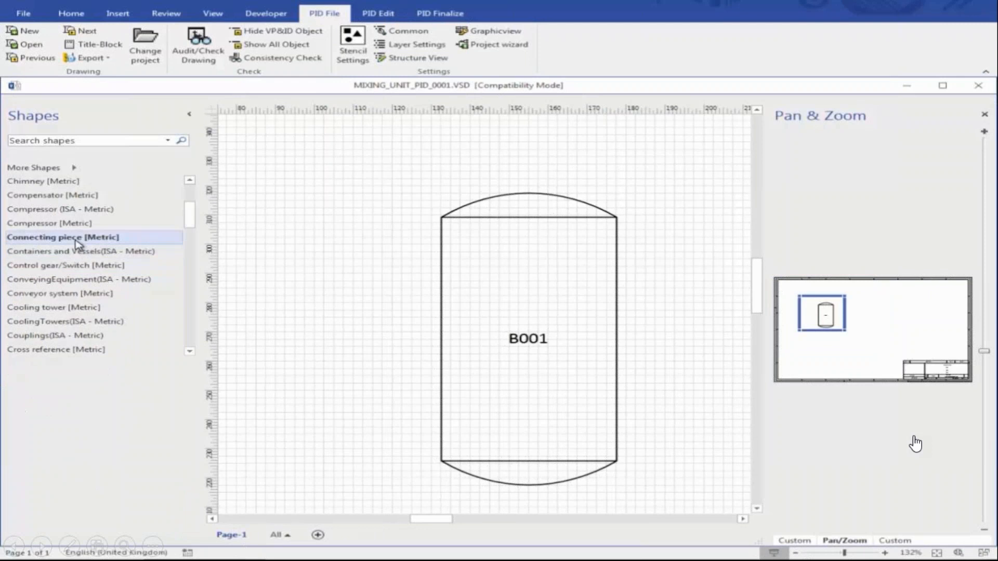
left_click_drag(23, 405, 440, 242)
left_click(376, 321)
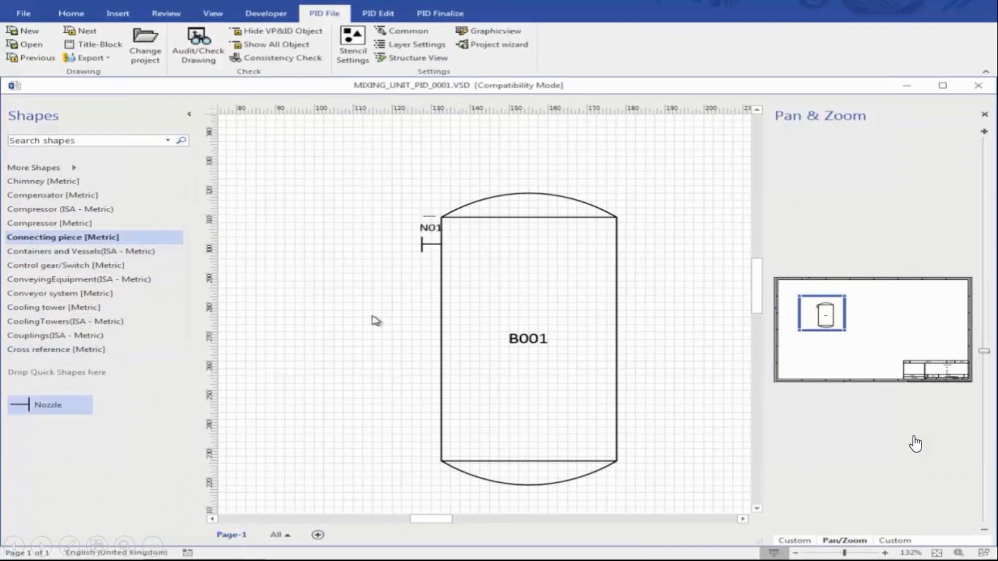
left_click_drag(38, 403, 530, 196)
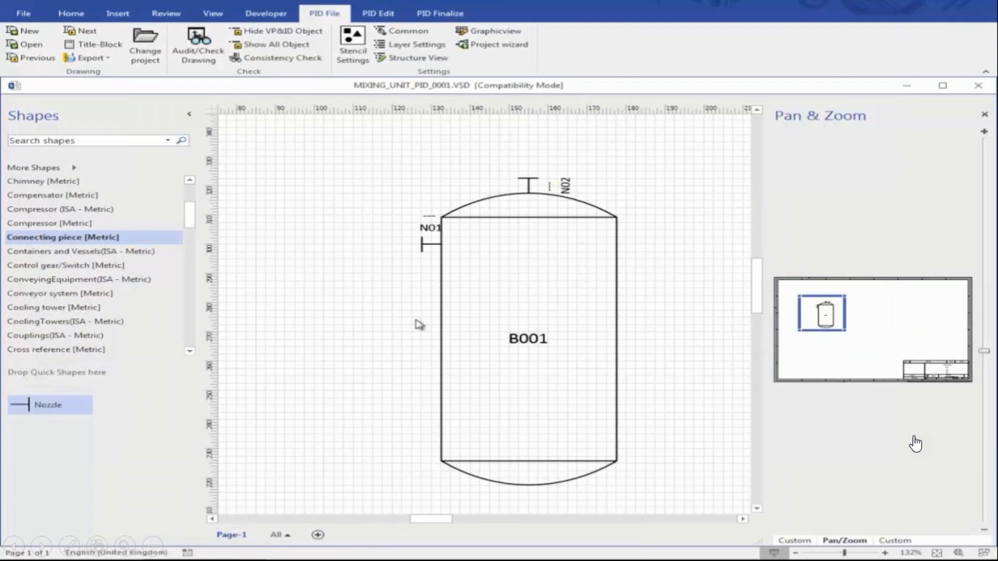
Attach two more nozzles to the vessel, one right of centre on the top head and one at the bottom centre.
scroll(452, 330, "up", 2, "ctrl")
left_click_drag(22, 409, 494, 252)
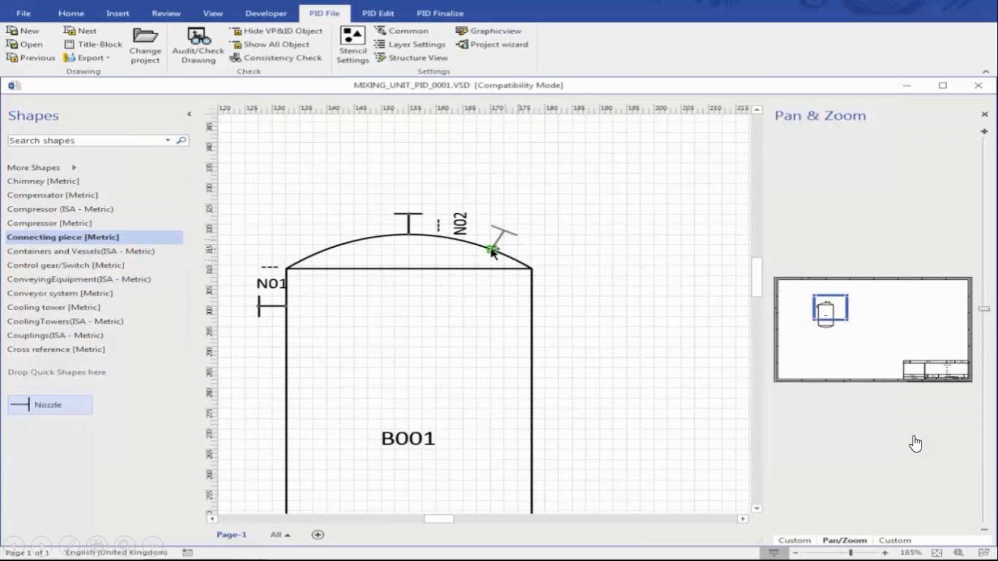
scroll(524, 373, "down", 2, "ctrl")
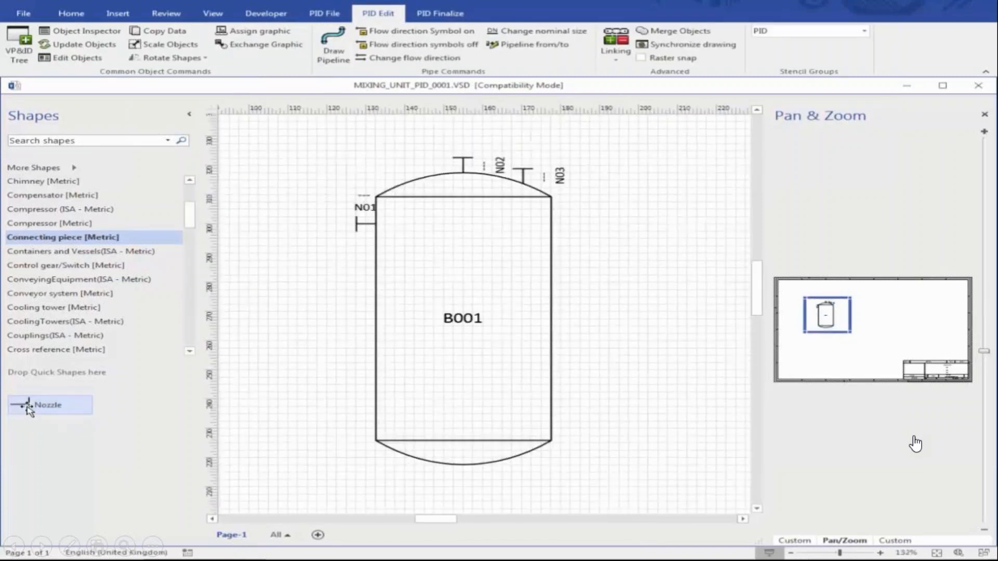
left_click_drag(23, 407, 462, 471)
left_click(659, 395)
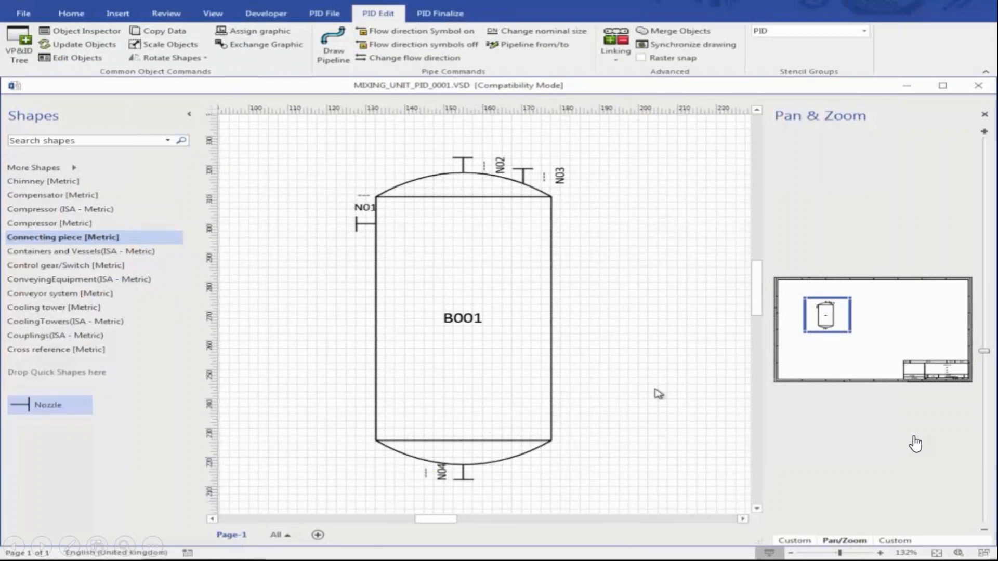
Set the vessel's code character to AB and its counting number to 111 in its object properties.
left_click(886, 545)
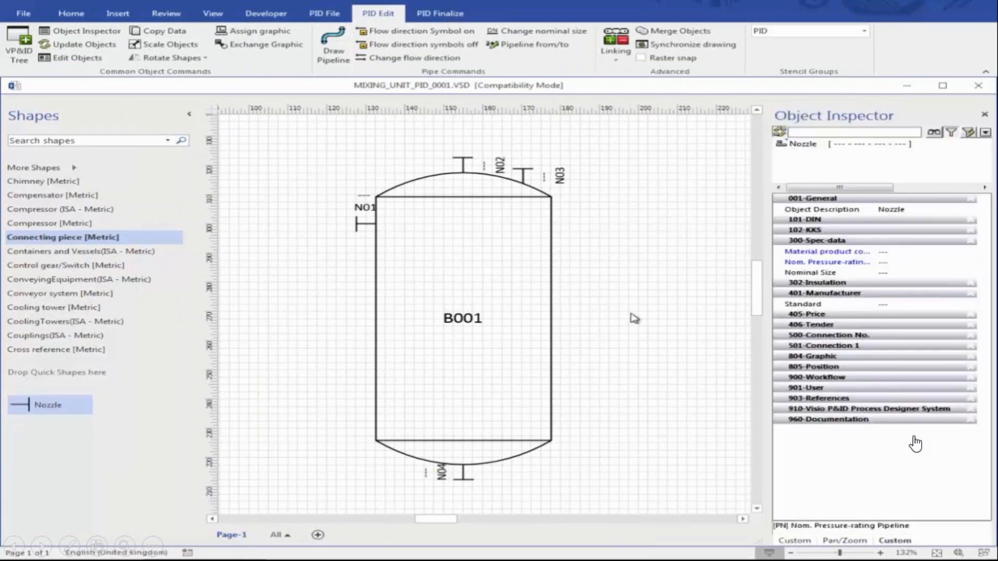
left_click(550, 341)
left_click(894, 273)
key("Tab")
type("111")
key("Return")
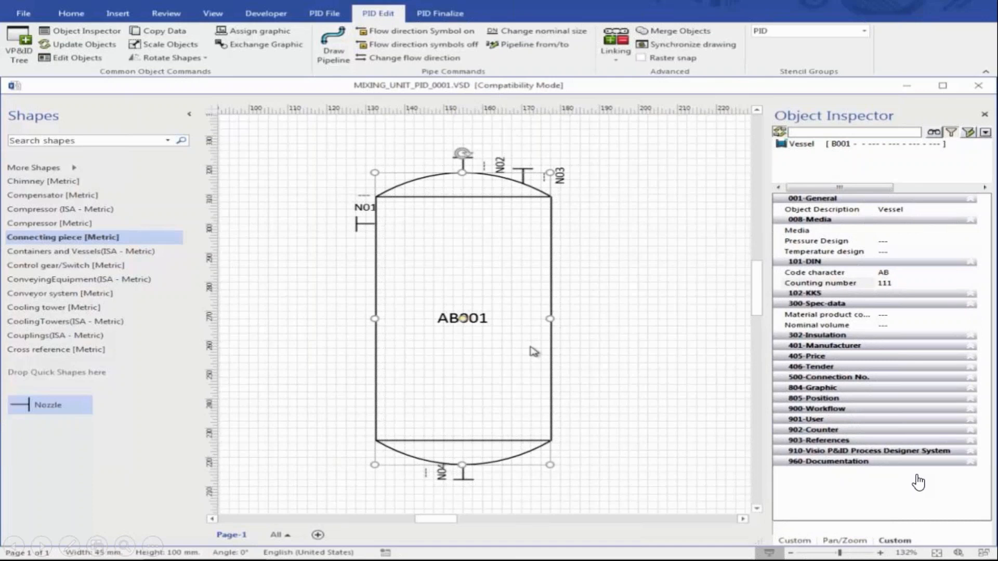
Open the vessel's edit dialog to examine the nozzles in its structure view, and close it without changes.
double_click(552, 357)
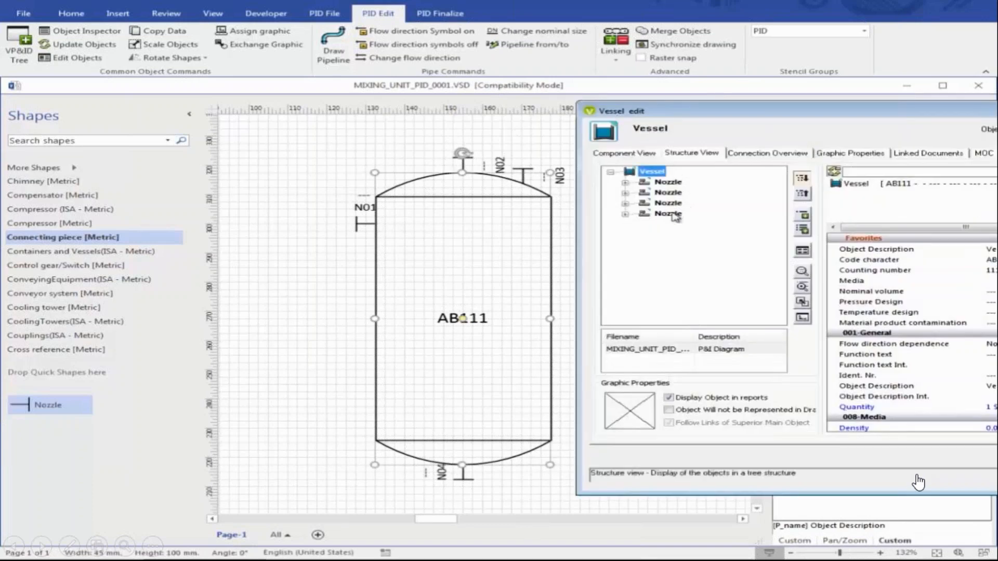
key("Escape")
left_click(661, 345)
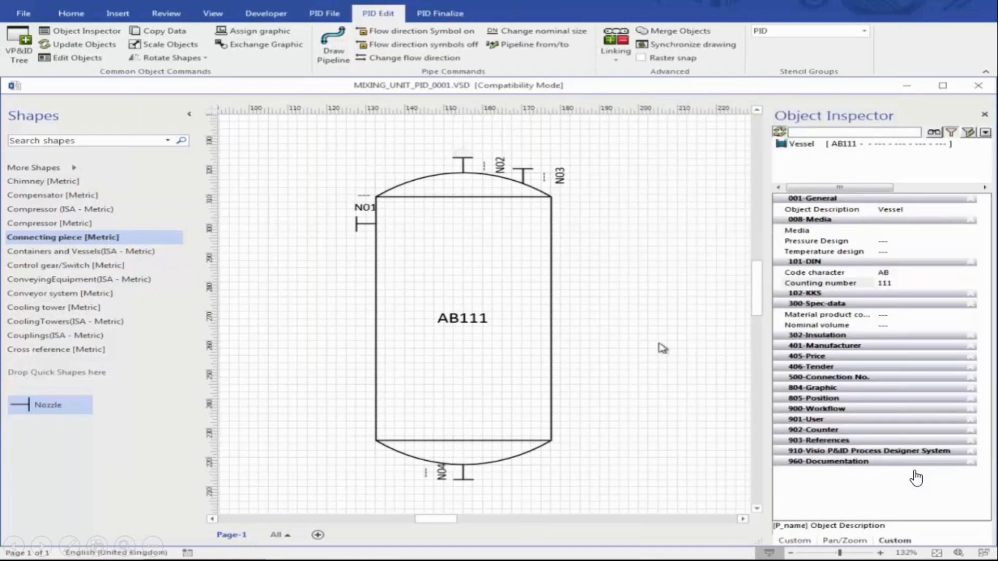
Start a new pipeline with H2O media and the ITF_RKL_PN40 pipe specification, and choose its nominal bore.
left_click(832, 544)
scroll(459, 316, "down", 3)
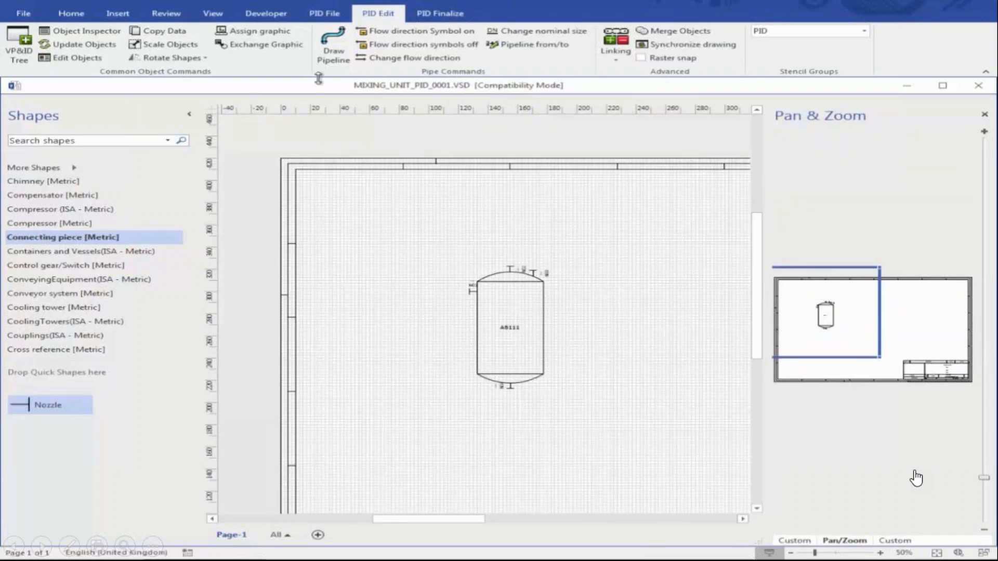
left_click(329, 52)
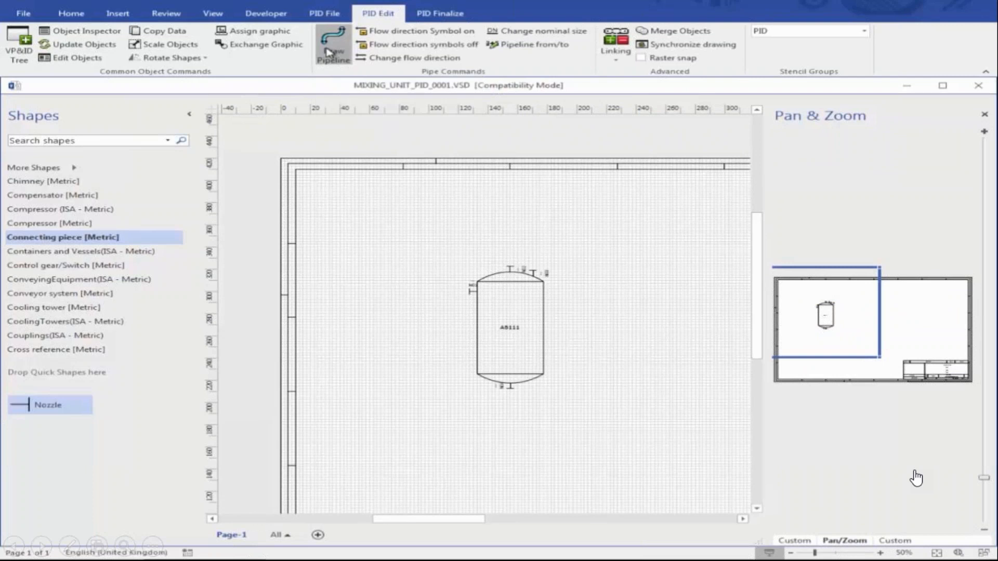
left_click(390, 200)
left_click(404, 224)
left_click(404, 223)
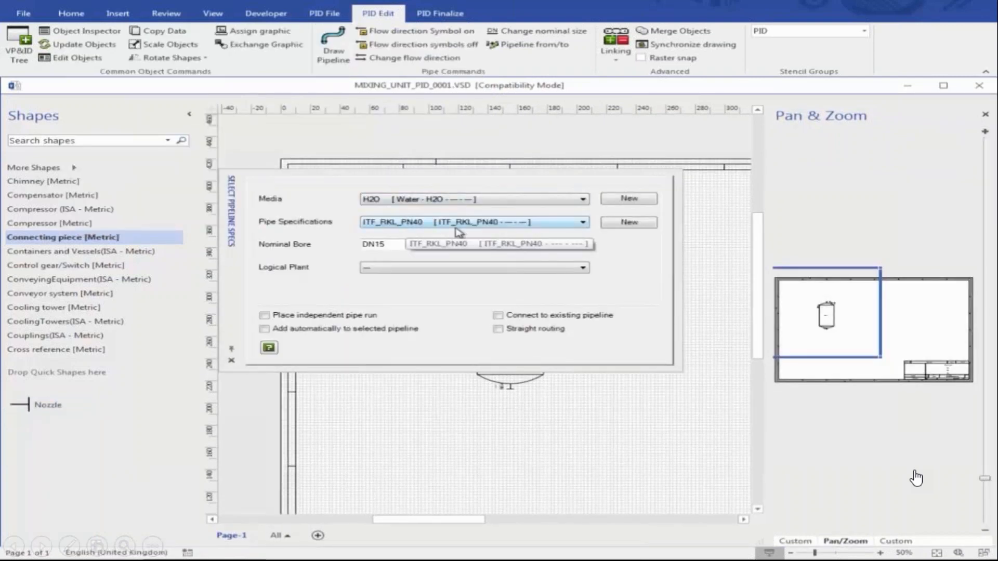
left_click(461, 240)
left_click(582, 244)
left_click(477, 452)
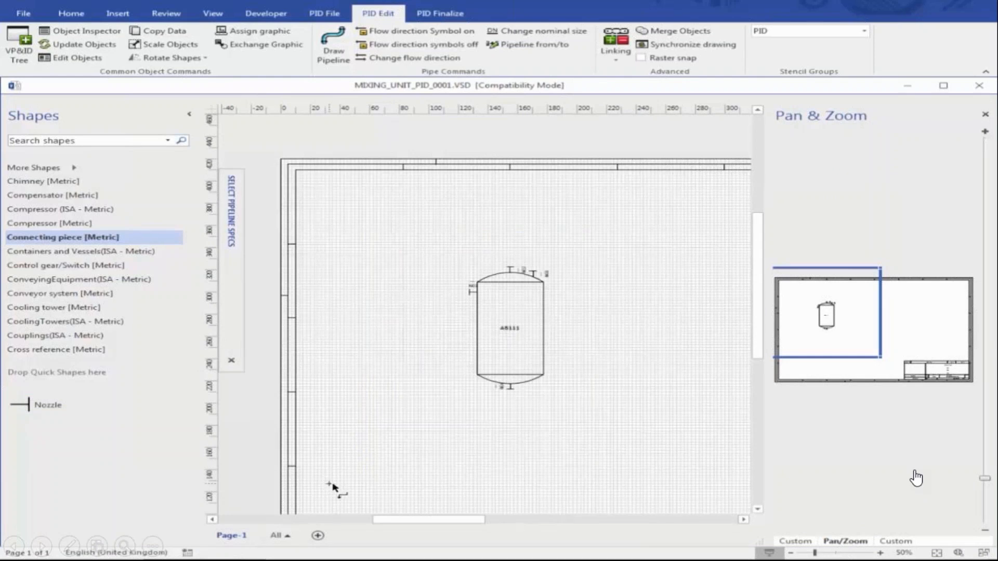
Draw the water pipeline from the sheet's lower left, up and across above the vessel, and down onto the top-centre nozzle.
left_click_drag(399, 484, 399, 484)
left_click_drag(487, 235, 509, 234)
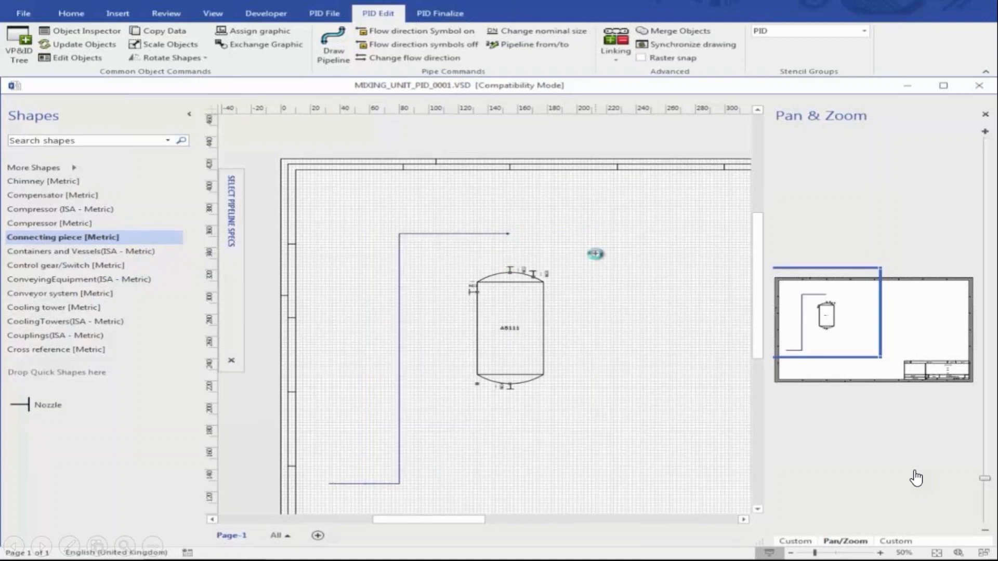
scroll(512, 238, "up", 4)
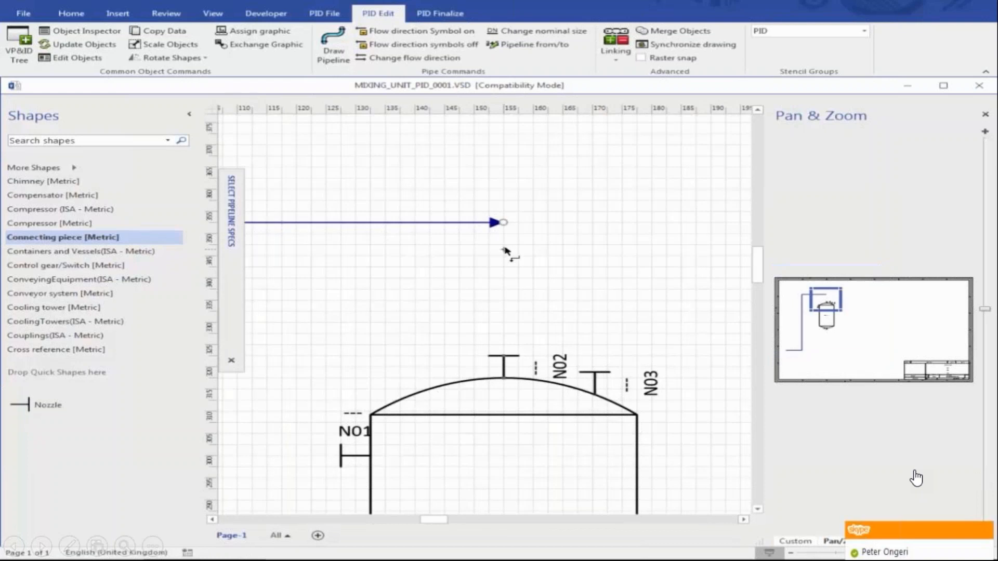
left_click_drag(505, 225, 504, 359)
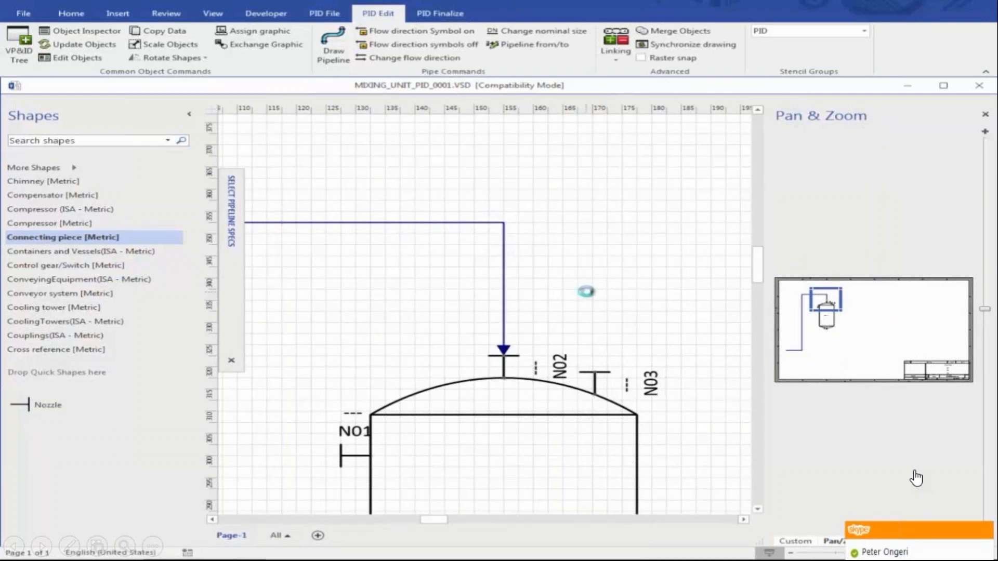
scroll(588, 289, "up", 2)
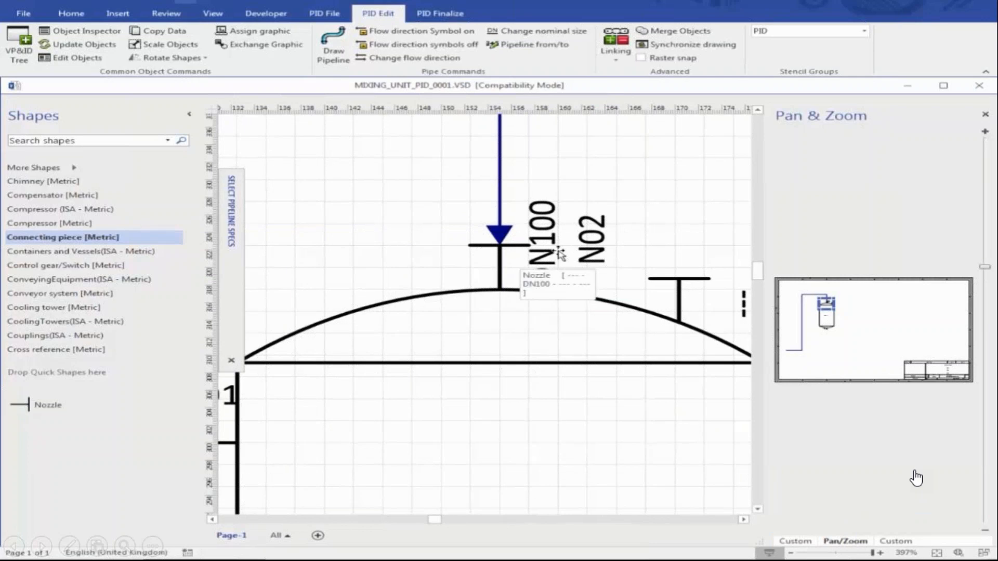
Draw a new CO2 pipeline with the ITF_RKL_PN40 specification, running from right of the vessel to nozzle N03 on its top head.
left_click(937, 554)
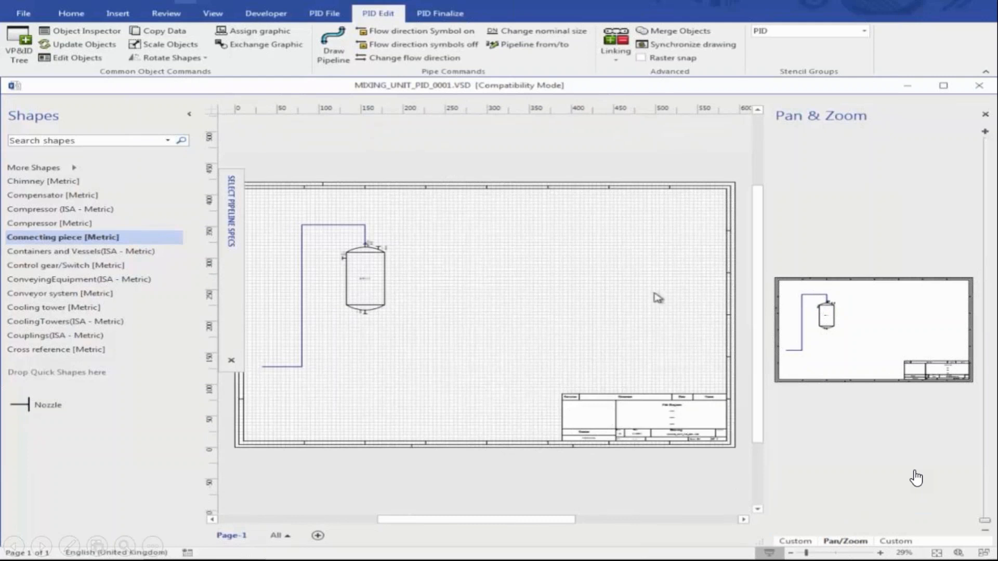
left_click_drag(812, 283, 914, 302)
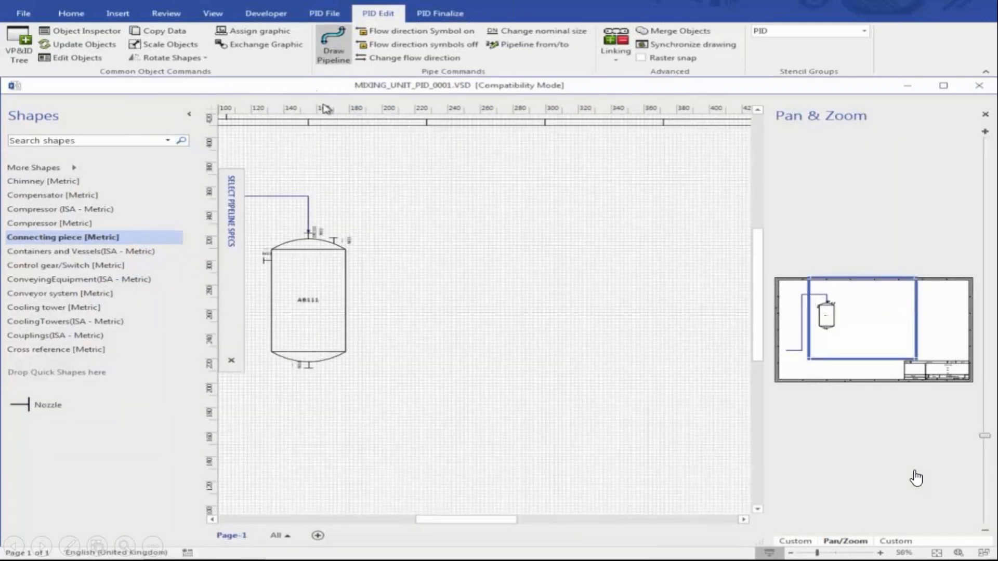
mouse_move(232, 290)
left_click(448, 200)
left_click(446, 210)
left_click(583, 245)
left_click(433, 450)
scroll(663, 206, "up", 1)
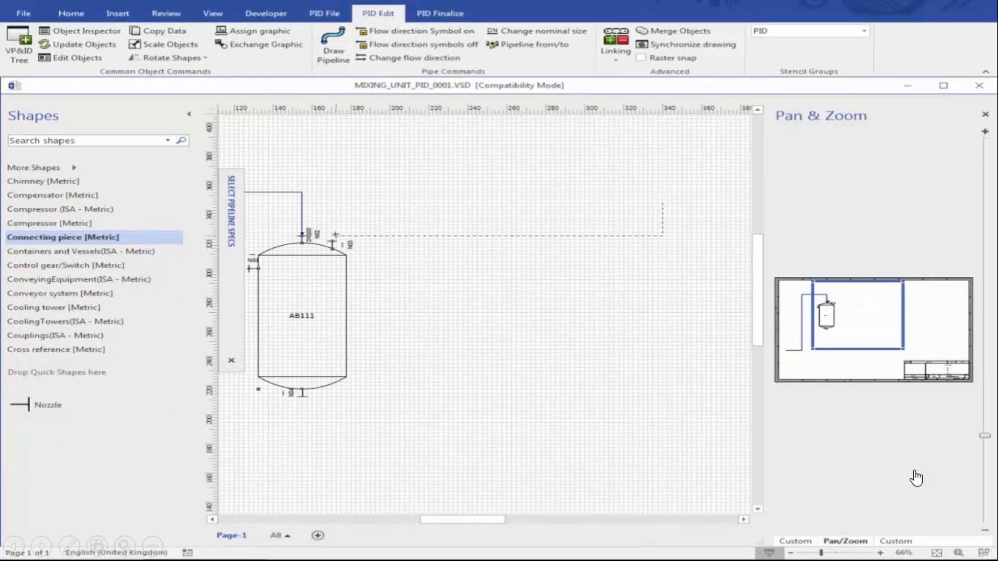
left_click_drag(332, 241, 332, 240)
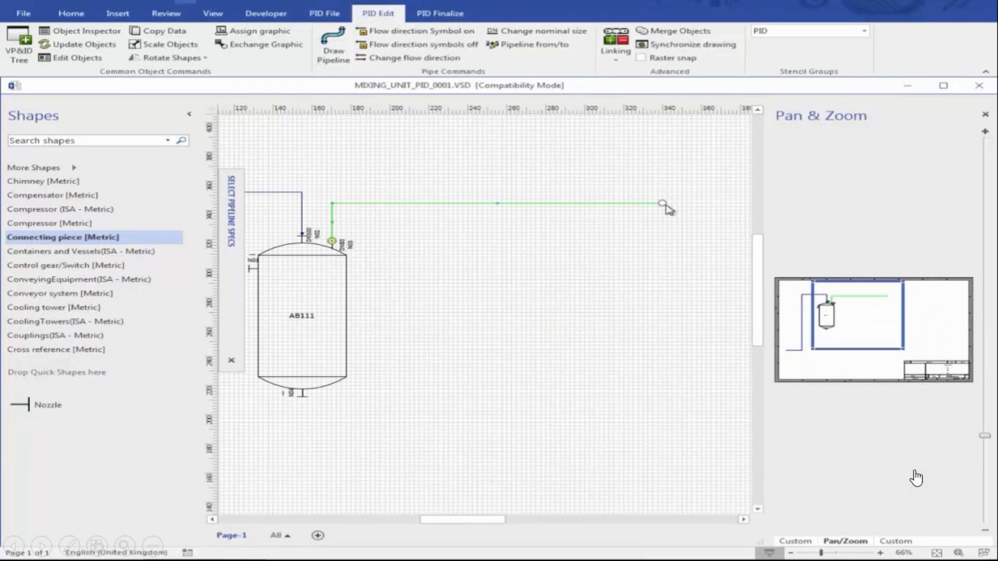
Extend the CO2 pipeline's free end slightly, and shift the water pipeline's bottom run lower and its long vertical run further left.
left_click_drag(698, 203, 709, 204)
scroll(626, 327, "down", 3)
scroll(419, 407, "up", 3)
left_click_drag(441, 397, 441, 451)
left_click_drag(487, 256, 462, 257)
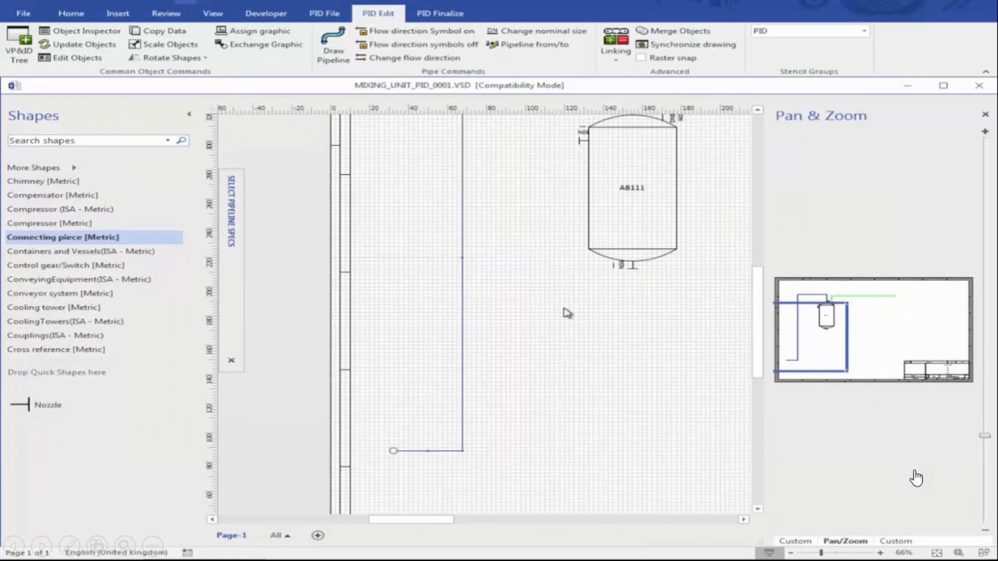
Draw a sparkling mineral water (SP) pipeline with the ITF_RKL_PN40 specification from the vessel's bottom nozzle down and across to the right.
left_click(937, 554)
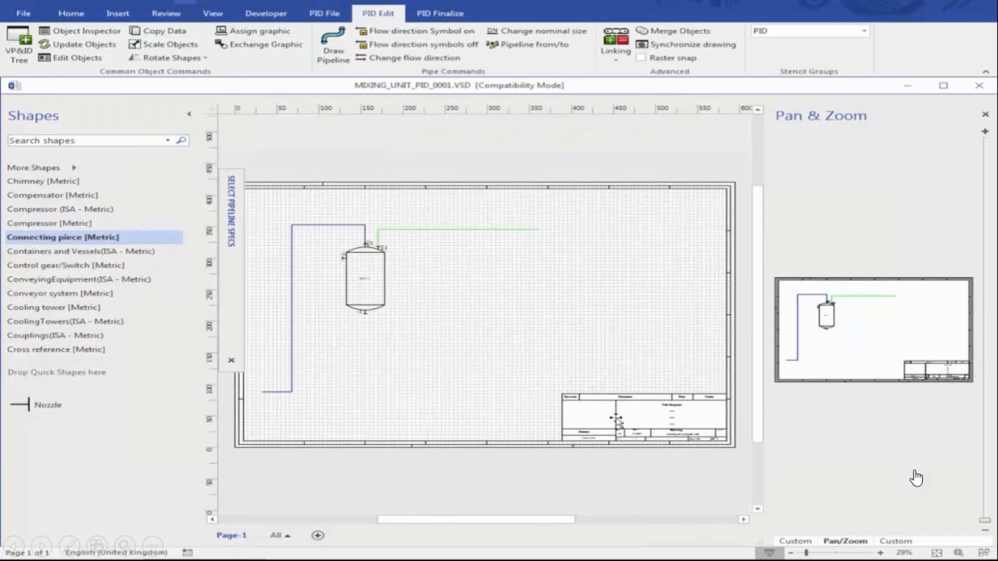
left_click(344, 59)
left_click(412, 200)
left_click(416, 225)
scroll(357, 331, "up", 4)
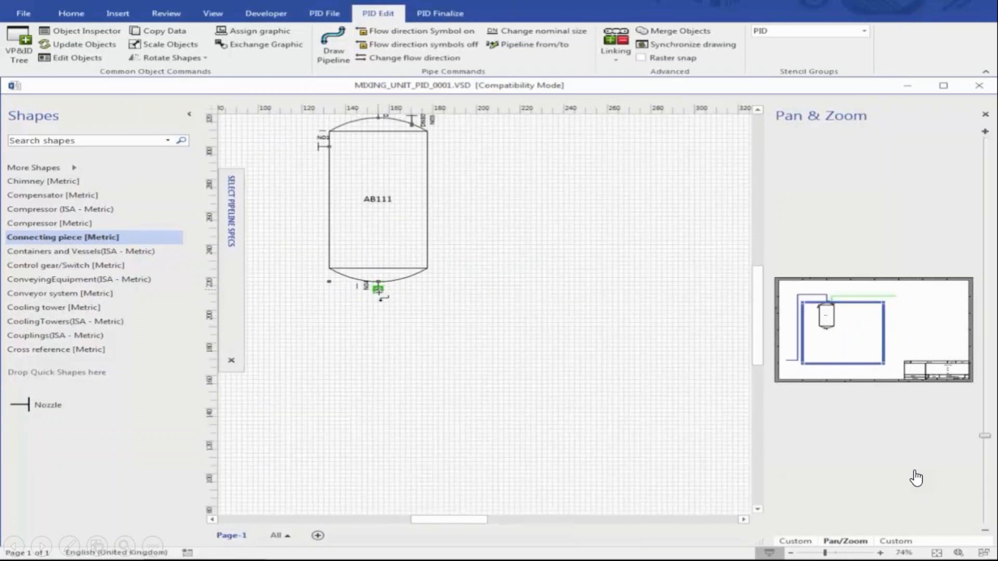
left_click_drag(379, 305, 439, 462)
left_click_drag(532, 469, 708, 435)
scroll(721, 454, "down", 4)
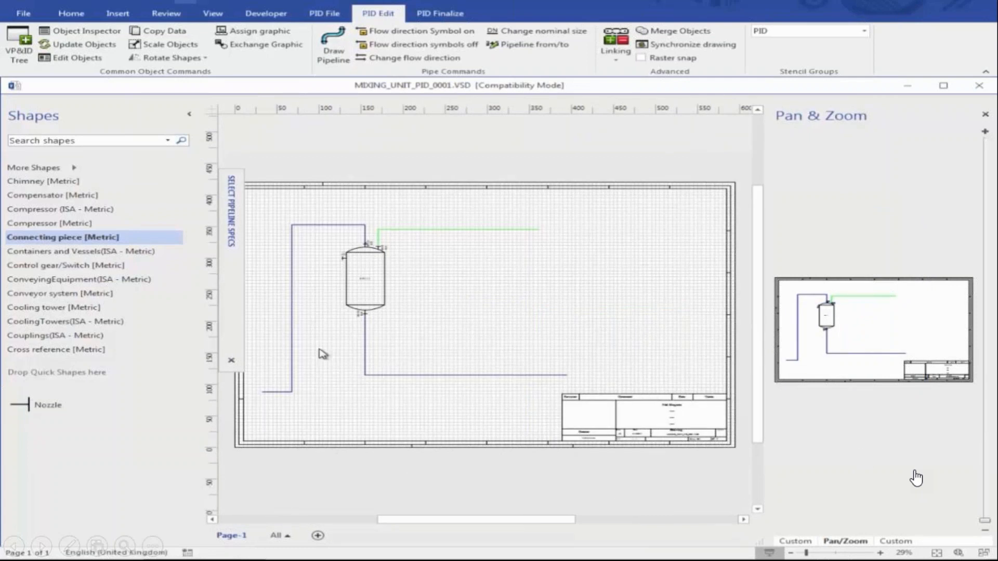
left_click(365, 375)
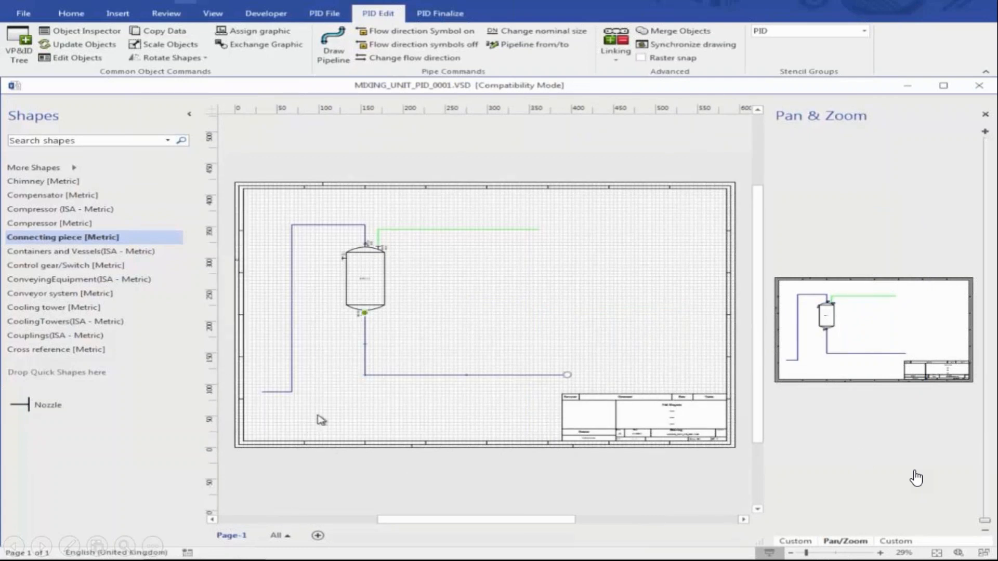
Switch the project tree to Pipelines in Details and examine the pipelines under the H2O, CO2 and SP media and their pipe specifications.
left_click(801, 545)
left_click(895, 136)
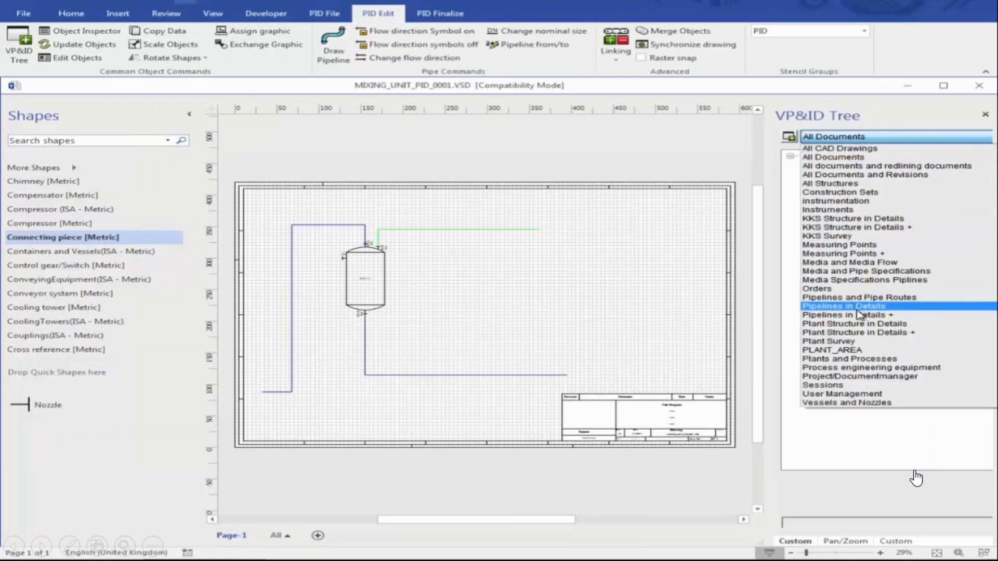
left_click(860, 310)
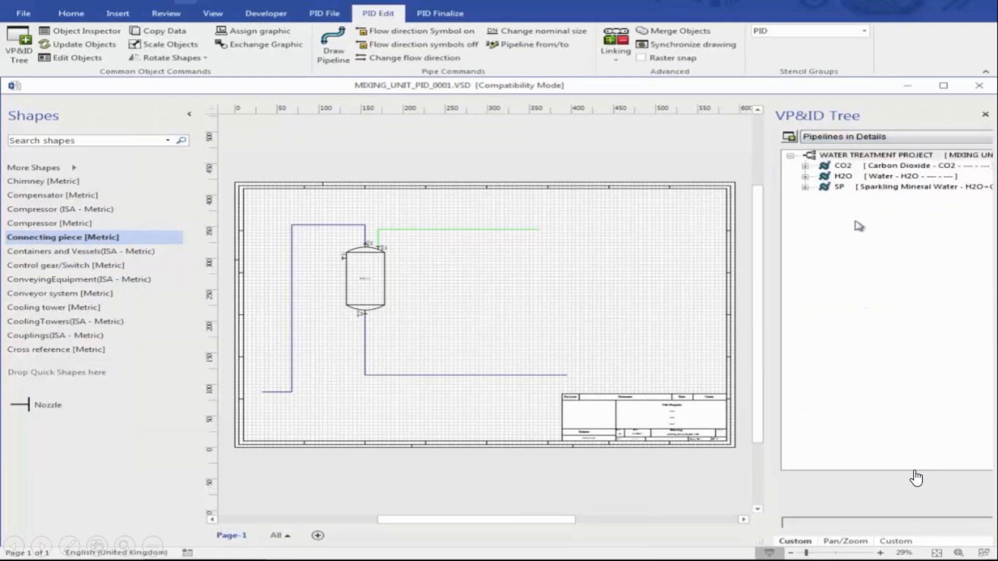
left_click(806, 177)
double_click(861, 189)
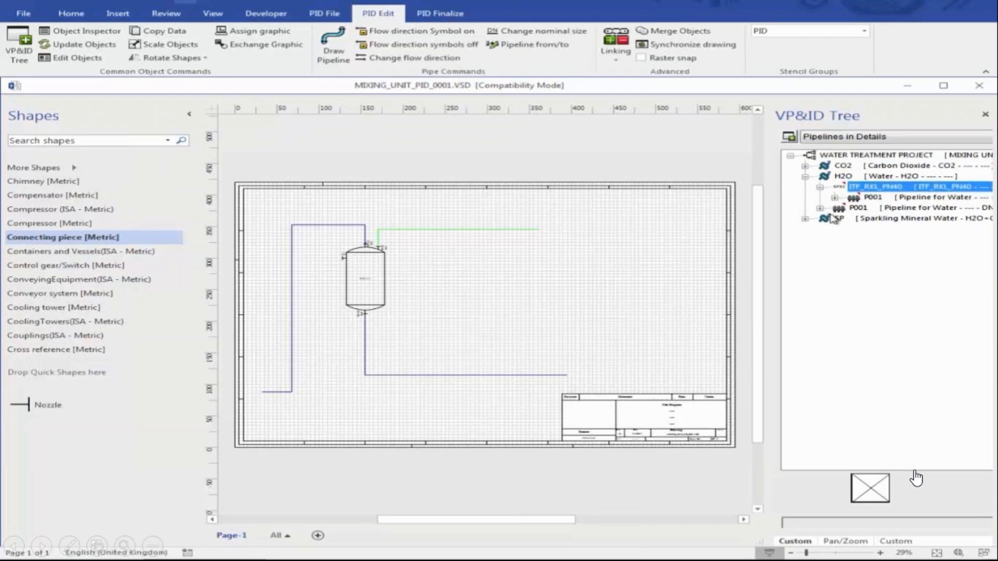
double_click(842, 166)
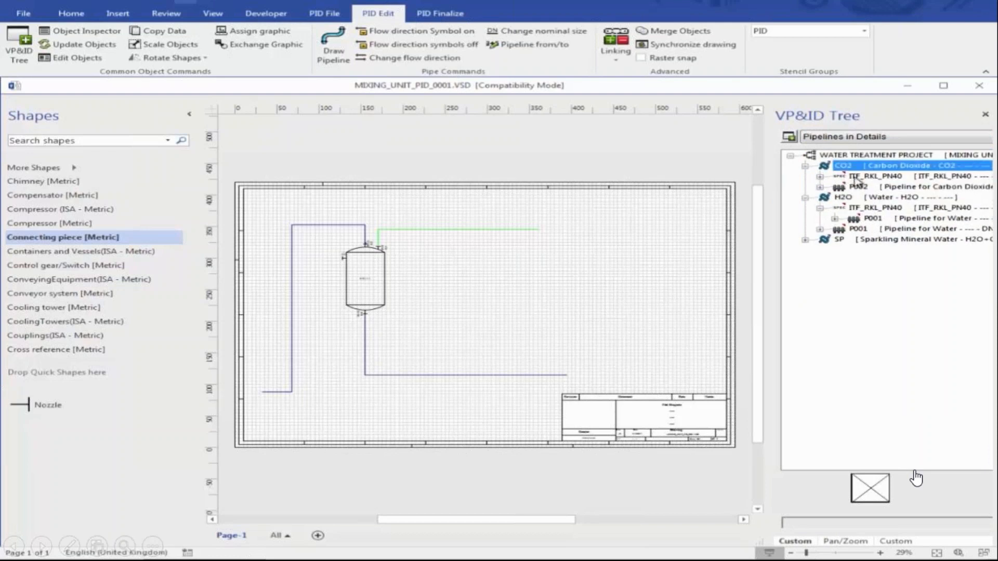
double_click(856, 177)
double_click(860, 251)
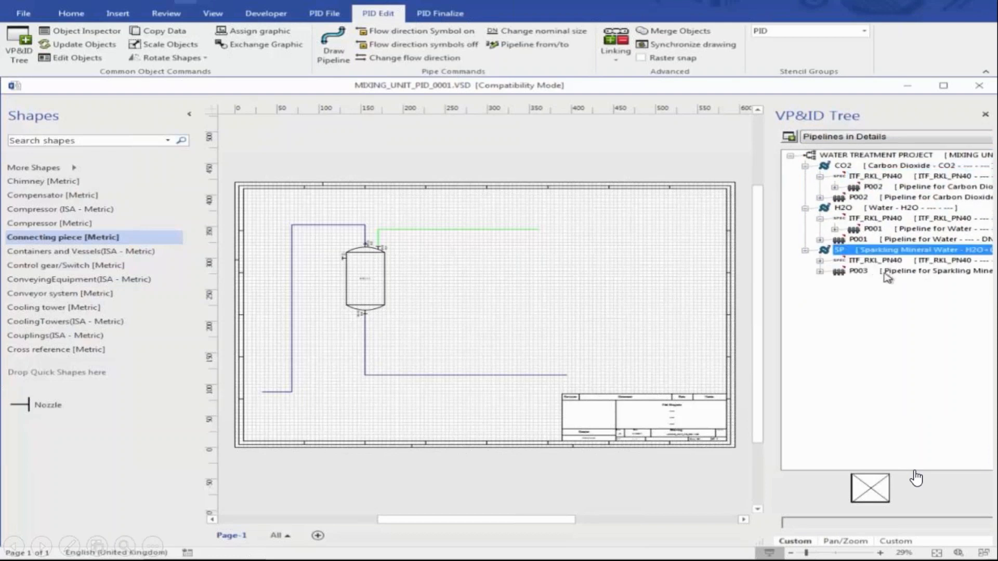
double_click(883, 263)
left_click(643, 323)
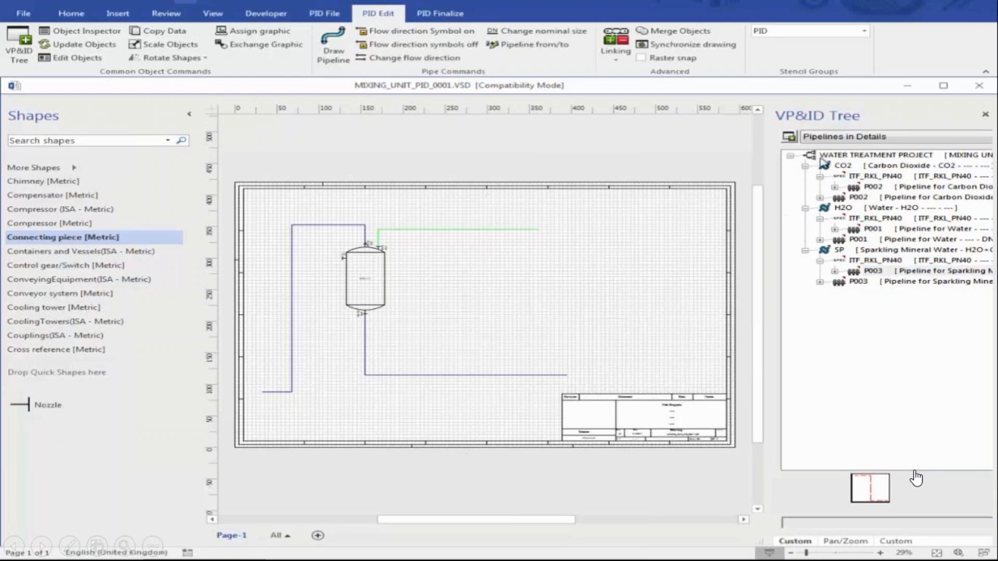
Switch the project tree to Plant Structure in Details + and examine the vessel's entry.
left_click(829, 137)
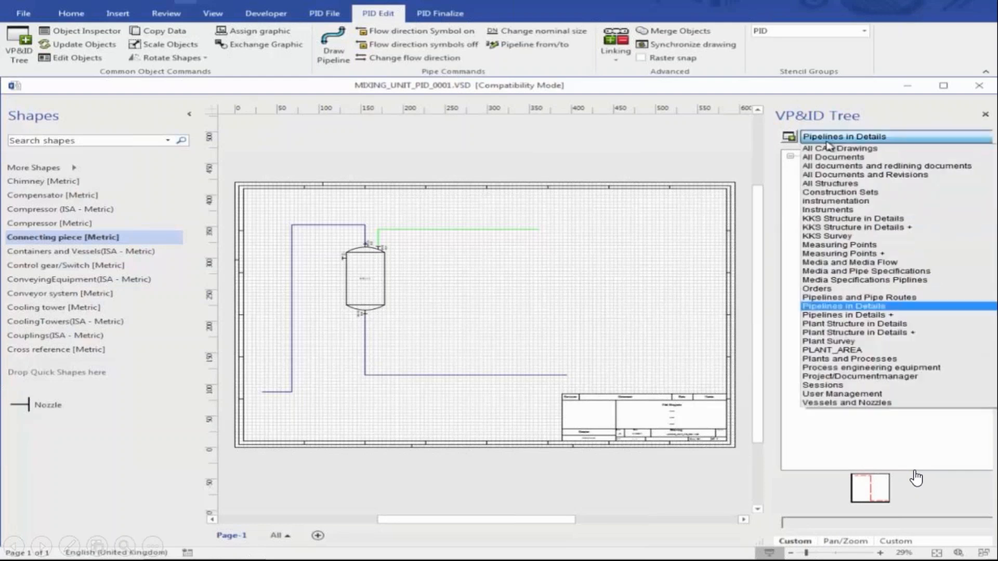
left_click(847, 403)
left_click(852, 167)
left_click(805, 166)
Insert a centrifugal pump from the Pump [Metric] stencil into the lower part of the water pipeline's vertical run.
left_click(845, 541)
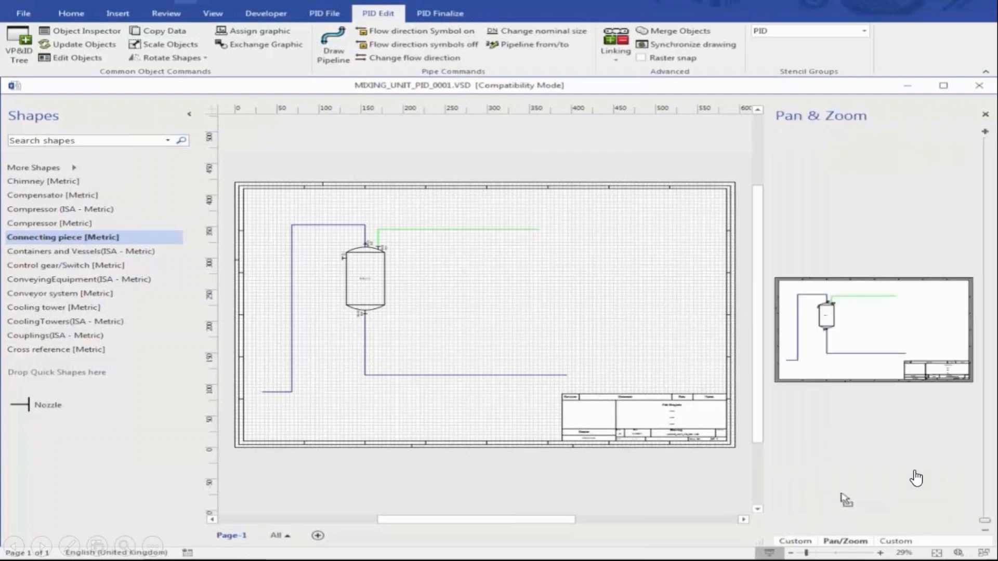
left_click_drag(787, 315, 857, 369)
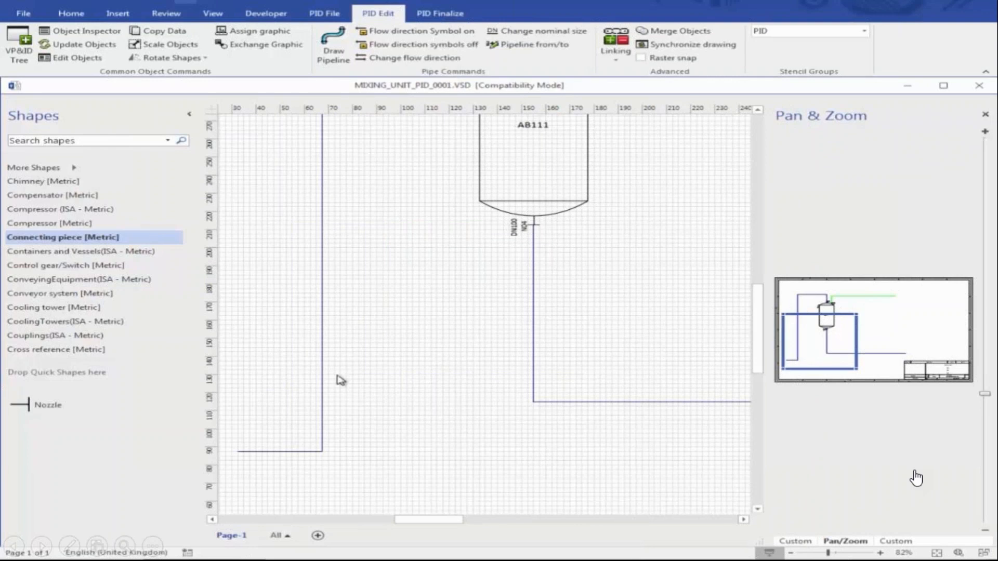
left_click(140, 279)
scroll(104, 279, "down", 6)
left_click(72, 325)
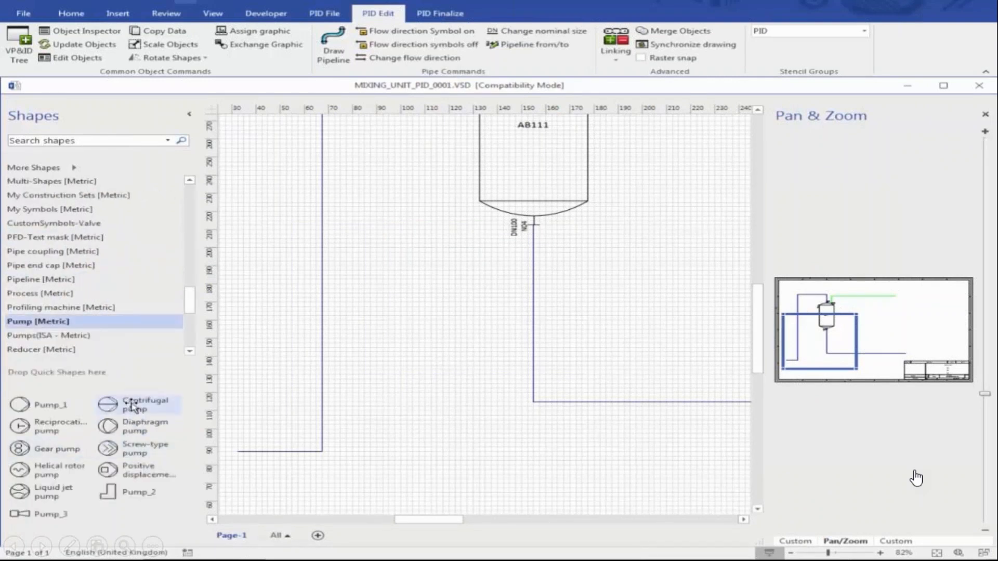
left_click_drag(134, 408, 323, 343)
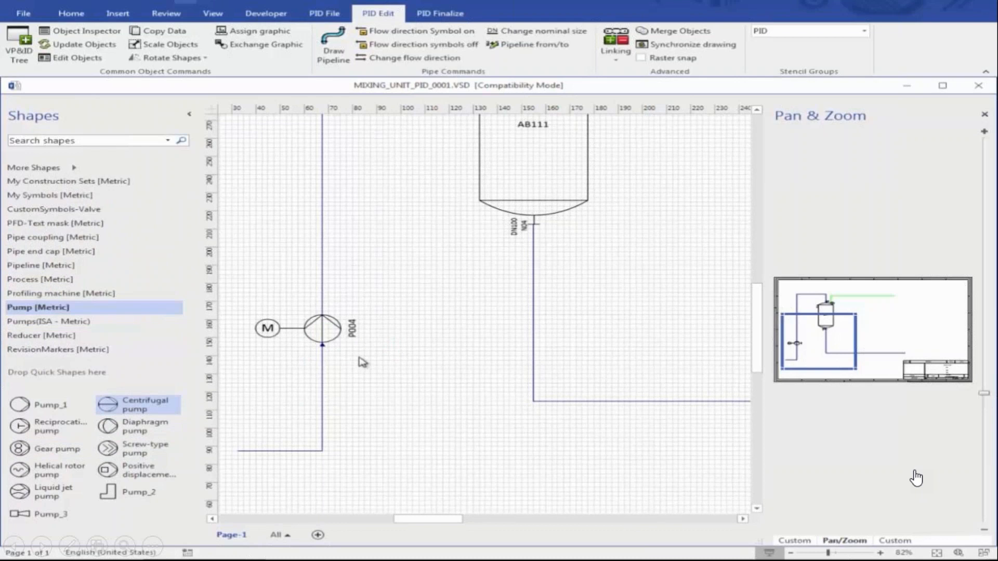
Expand the centrifugal pump in the plant structure tree and change its designation to P111.
left_click(796, 540)
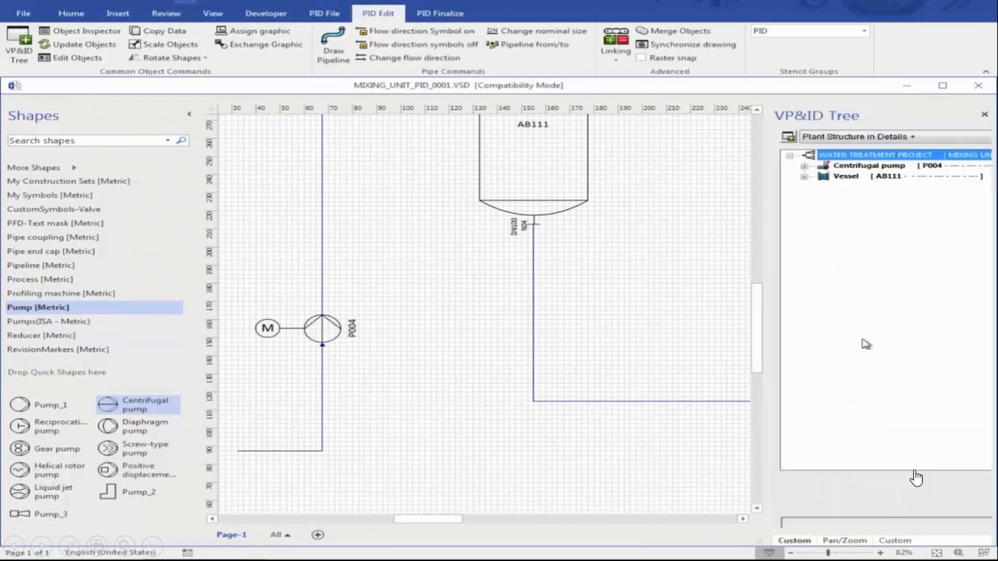
left_click(880, 167)
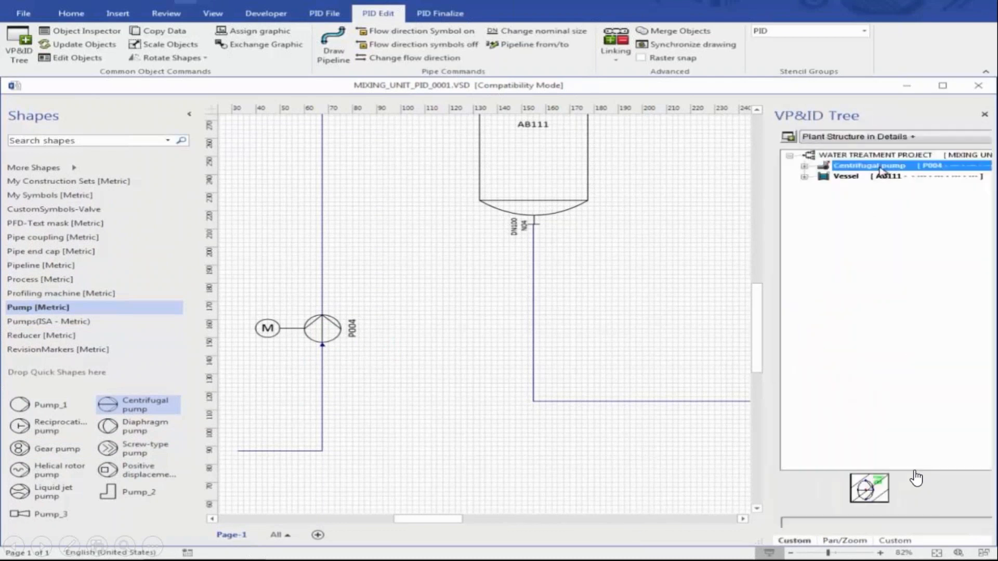
left_click(805, 166)
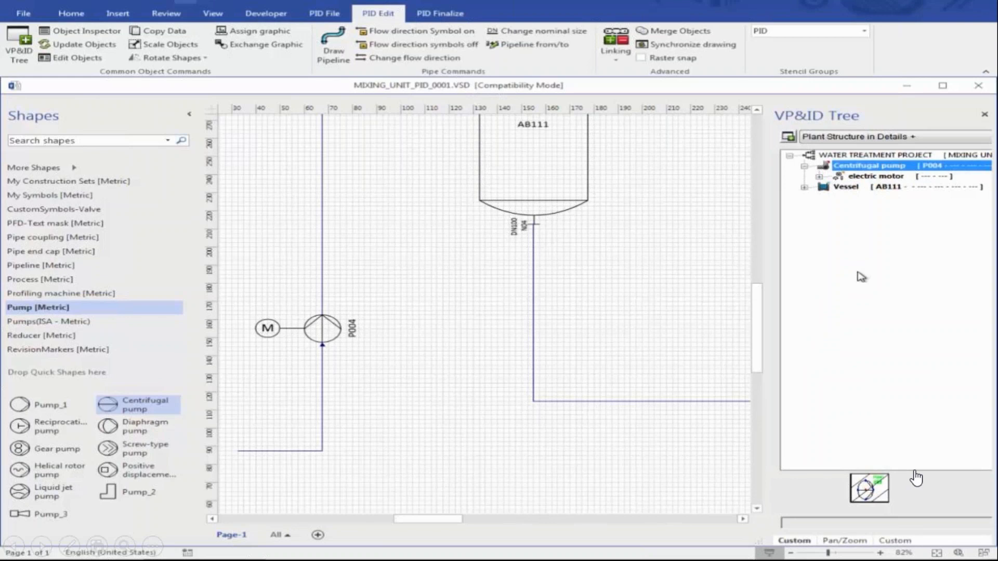
Insert a motor-driven compressor from the Compressor [Metric] stencil into the horizontal run of the CO2 pipeline.
left_click(848, 541)
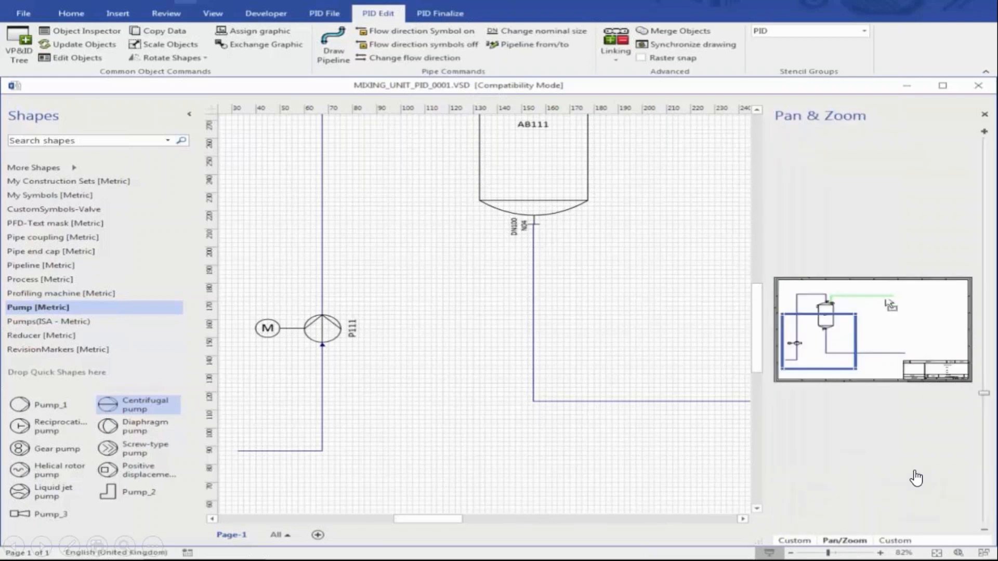
left_click_drag(853, 288, 904, 325)
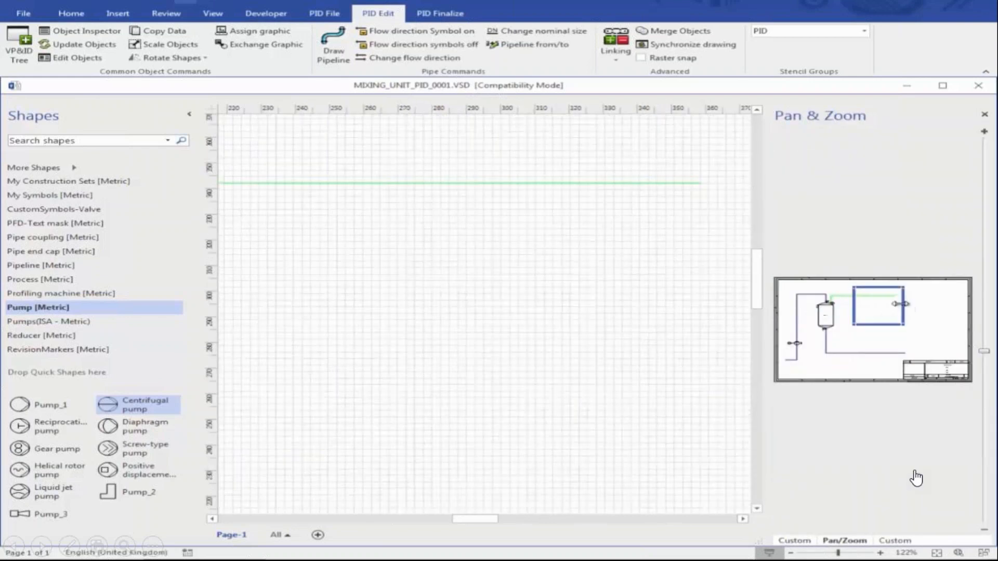
left_click(73, 279)
scroll(73, 260, "up", 10)
left_click(51, 223)
left_click_drag(191, 355, 414, 244)
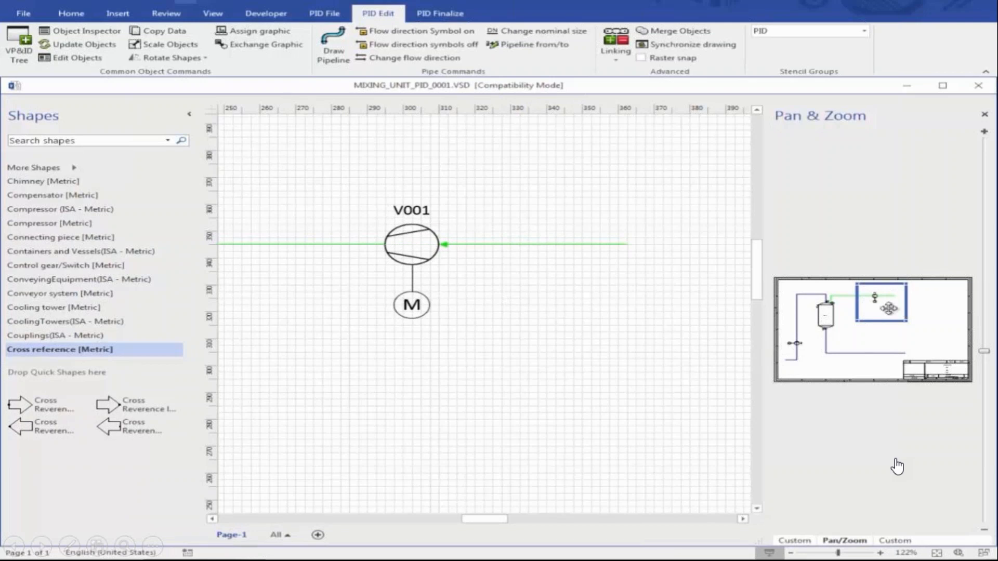
Insert a second centrifugal pump into the vertical pipeline run below the vessel's bottom nozzle.
left_click_drag(889, 308, 812, 343)
left_click(37, 267)
scroll(38, 270, "down", 10)
left_click(69, 353)
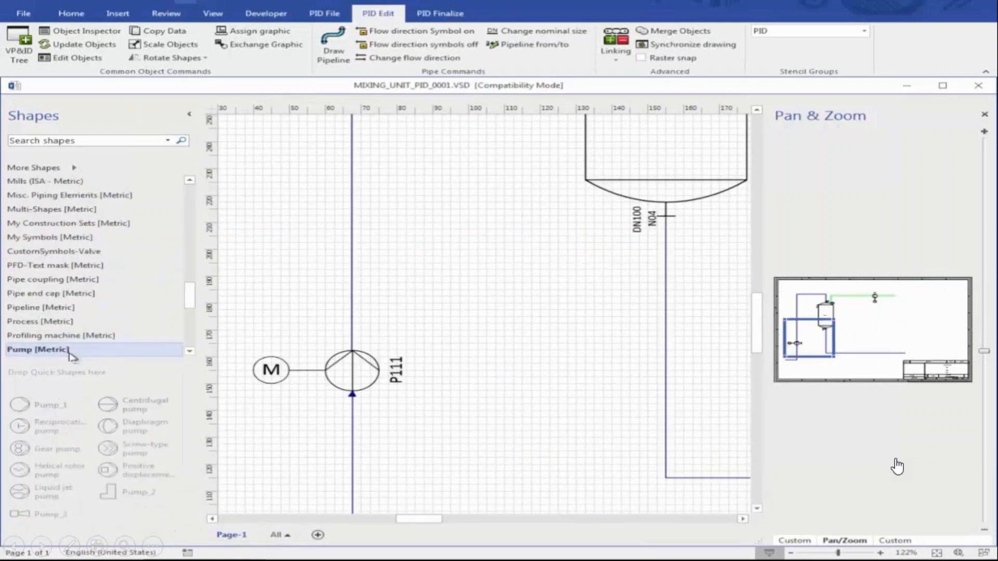
left_click_drag(125, 408, 664, 370)
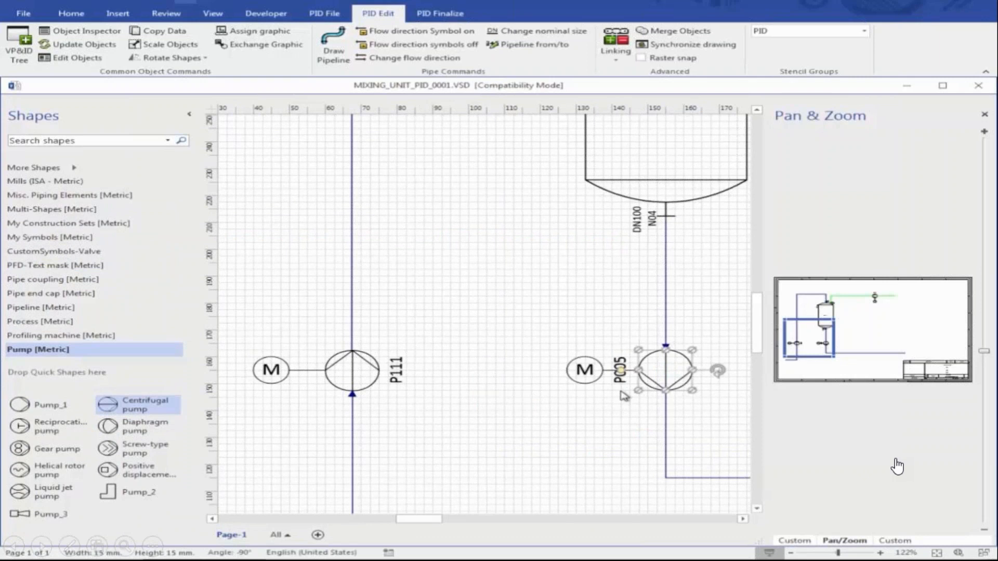
Move the second pump's label below the line to its motor and rotate the label text to horizontal.
left_click_drag(620, 370, 621, 390)
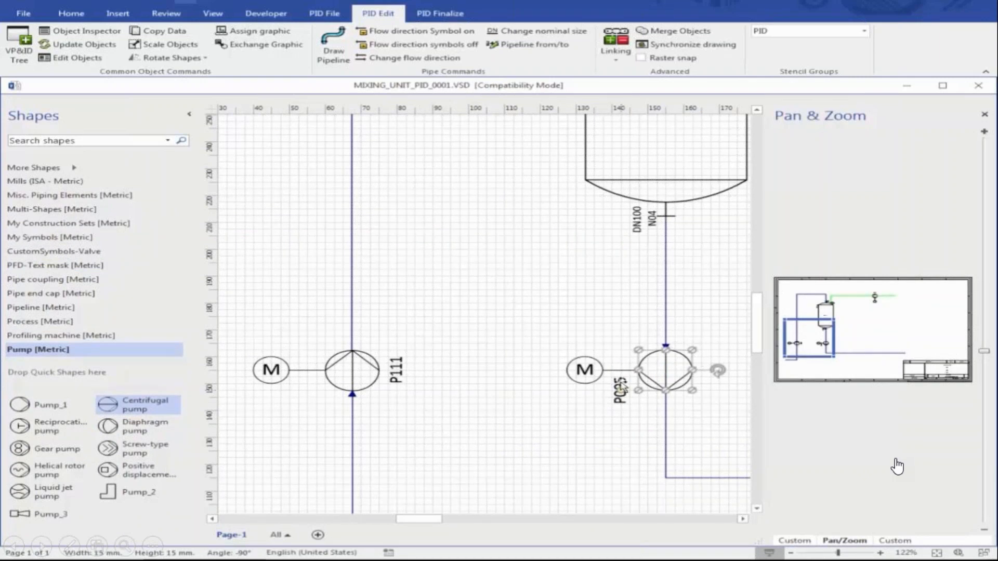
left_click(71, 13)
left_click(383, 40)
left_click(383, 39)
left_click(383, 40)
left_click(537, 453)
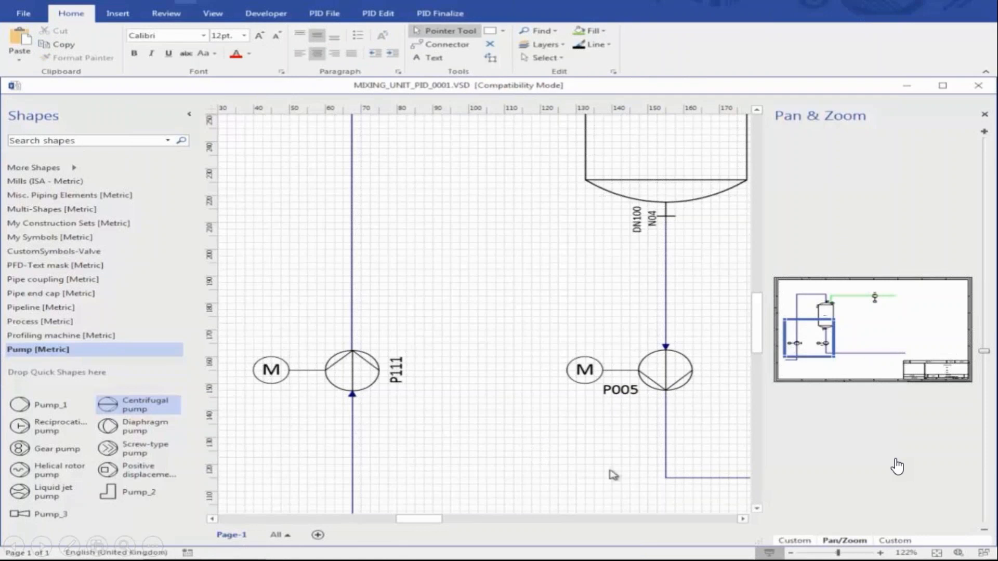
left_click_drag(803, 346, 804, 338)
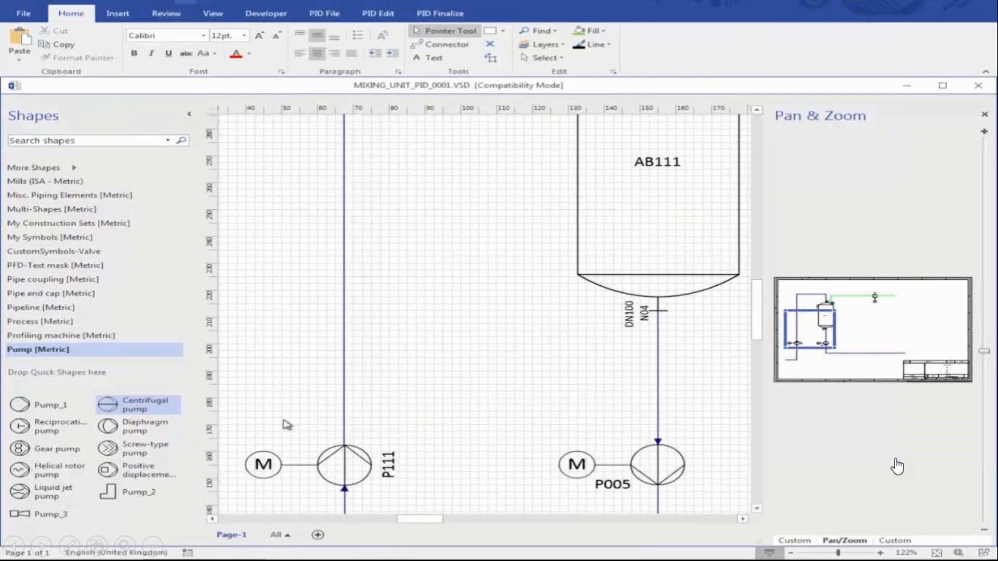
Insert a reflux valve and a valve from the Fitting (Straight) stencil into each vertical run, above pump P111 and above pump P005.
scroll(98, 282, "up", 5)
left_click(57, 195)
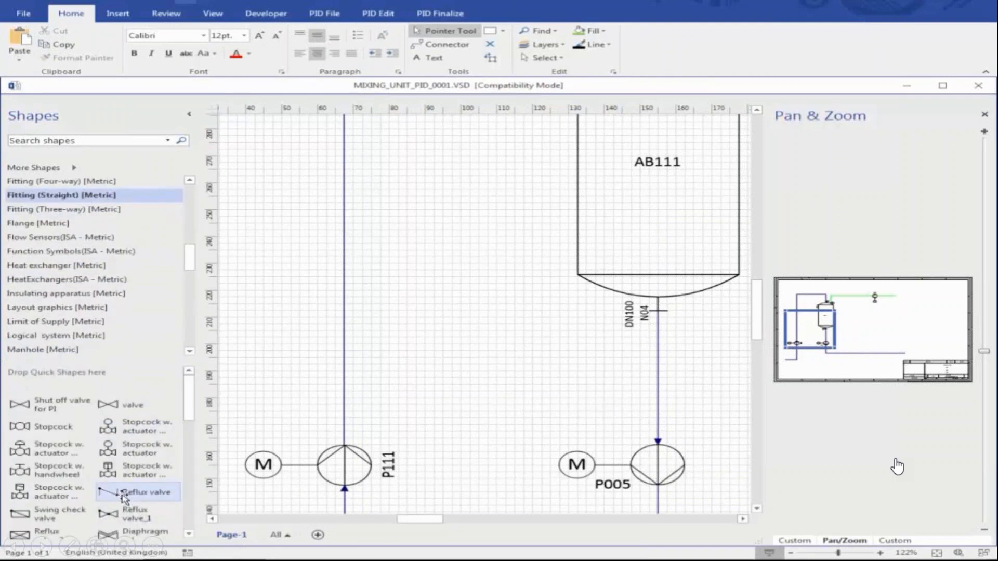
left_click_drag(123, 498, 344, 391)
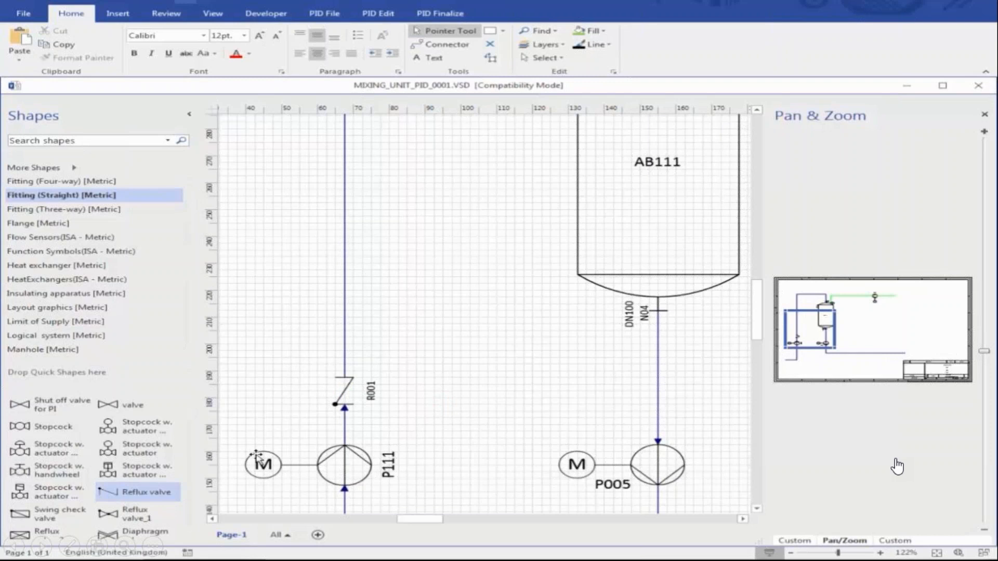
left_click(126, 409)
left_click_drag(125, 409, 344, 329)
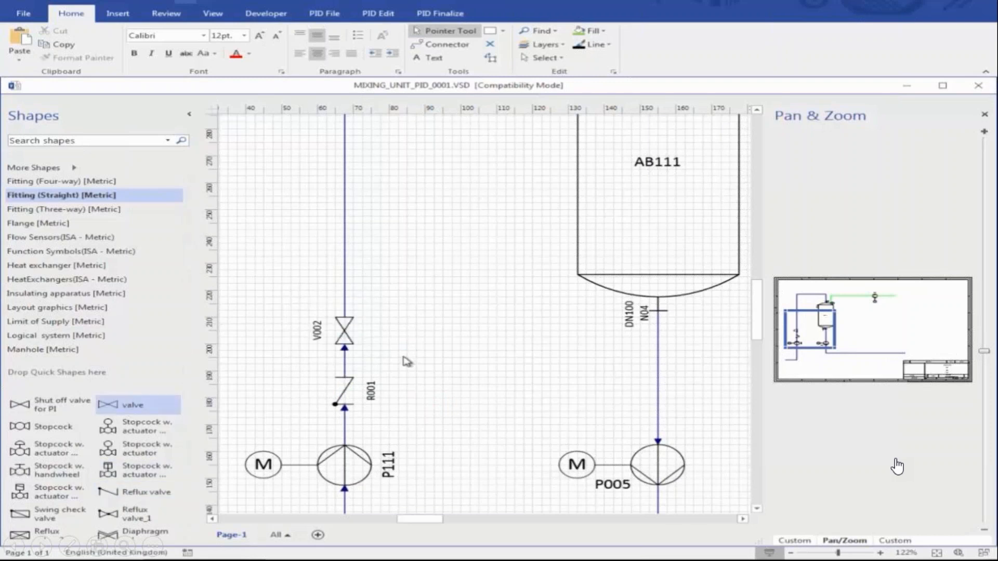
left_click_drag(108, 492, 658, 357)
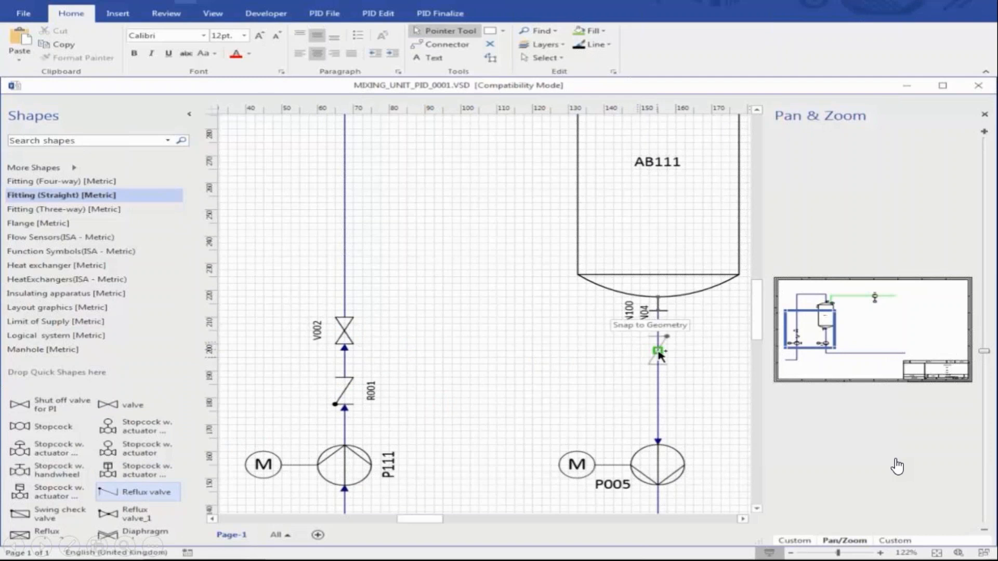
left_click_drag(108, 405, 660, 404)
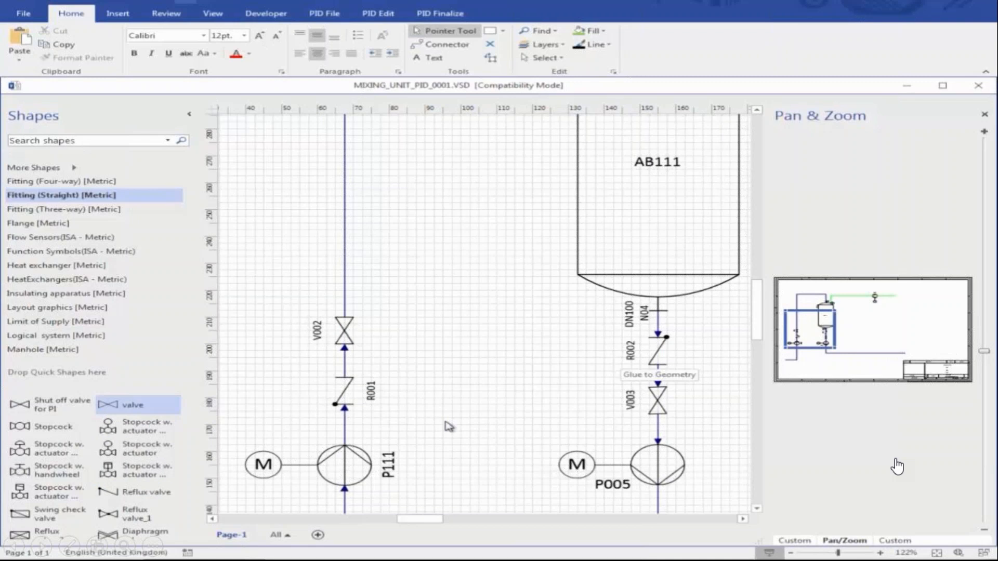
Insert valves above the vessel's N02 nozzle, beside compressor V001 on the vessel side, and in the horizontal sparkling water pipeline.
left_click_drag(817, 330, 835, 307)
left_click_drag(112, 405, 456, 224)
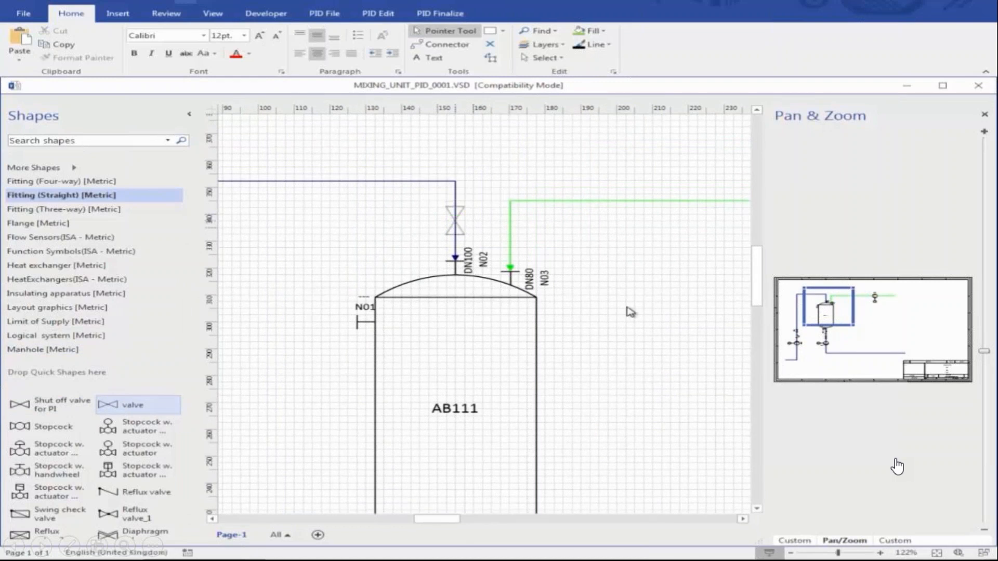
left_click_drag(833, 304, 884, 305)
left_click_drag(116, 405, 384, 237)
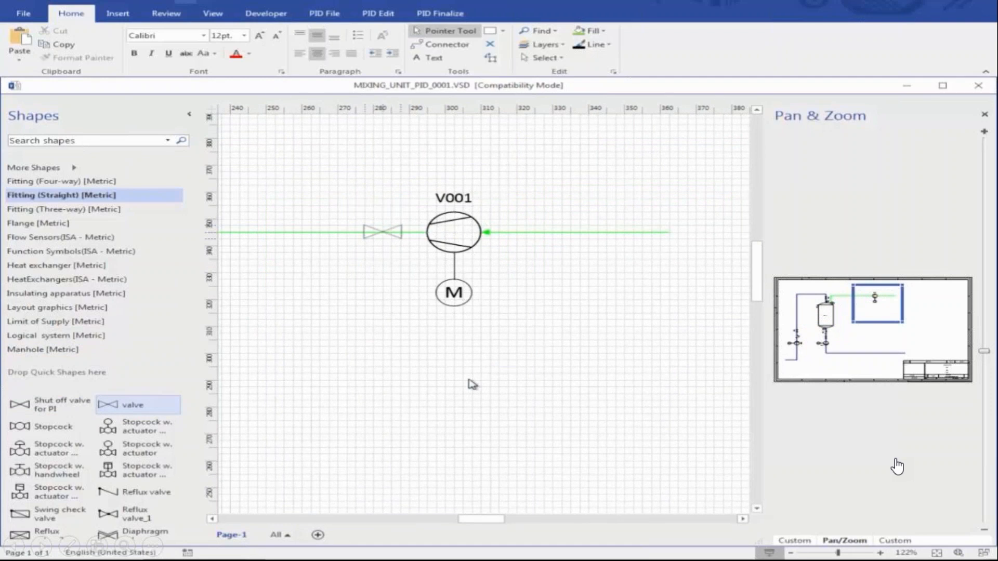
left_click_drag(881, 304, 886, 350)
left_click_drag(115, 405, 499, 384)
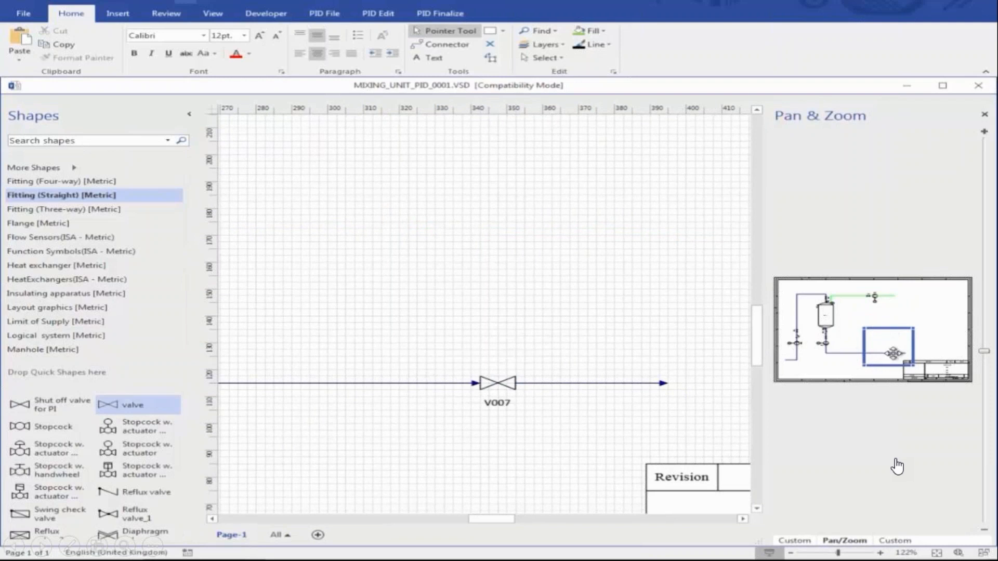
Place a Measuring point_1 symbol above pump P005's motor and connect its effect line to the motor.
left_click(937, 553)
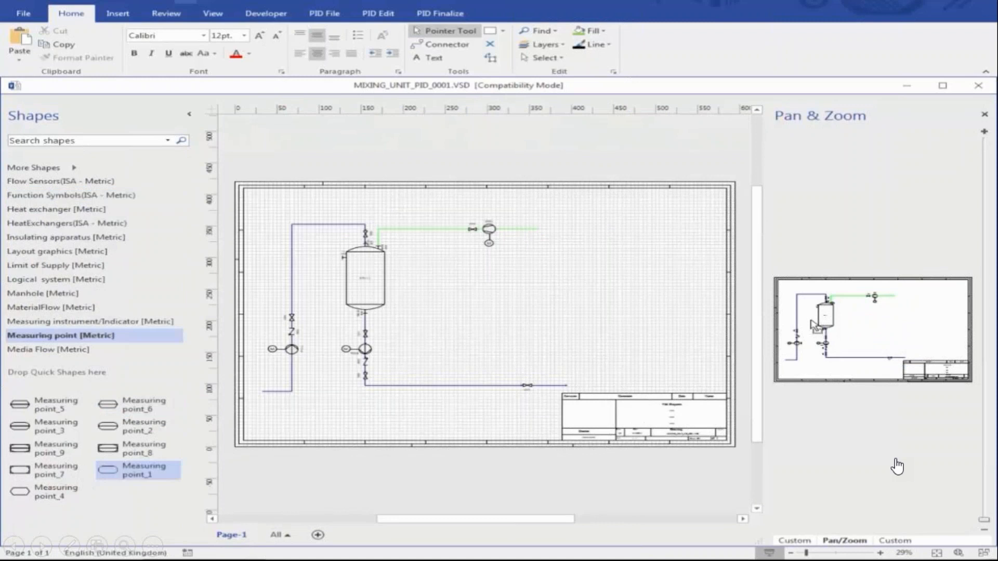
left_click_drag(812, 321, 849, 360)
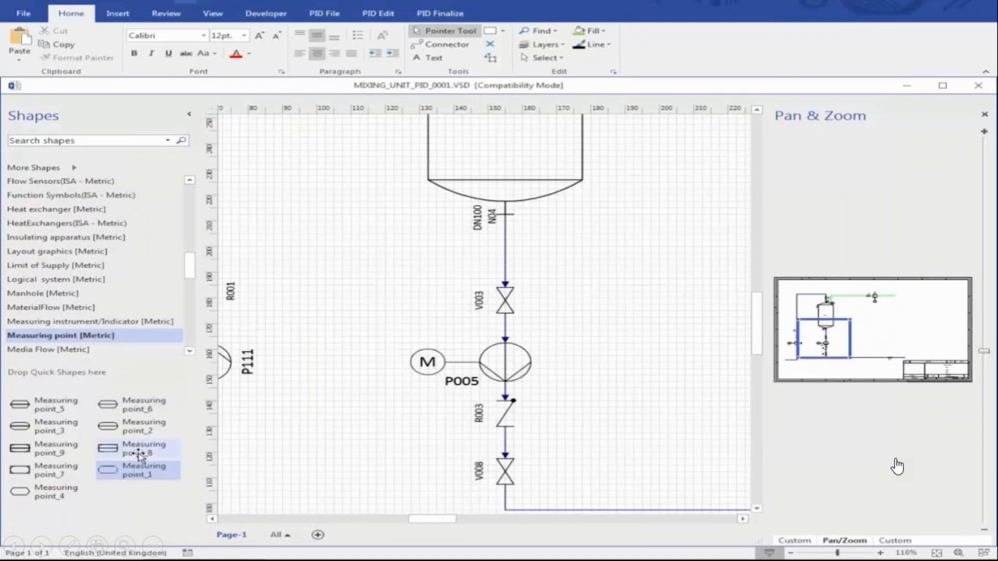
left_click_drag(138, 472, 419, 289)
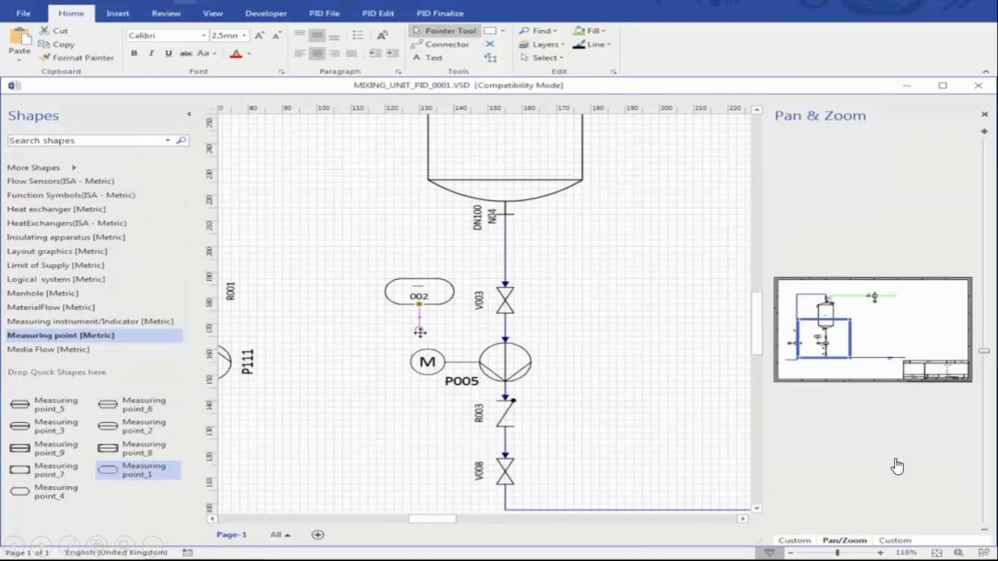
left_click_drag(427, 349, 427, 349)
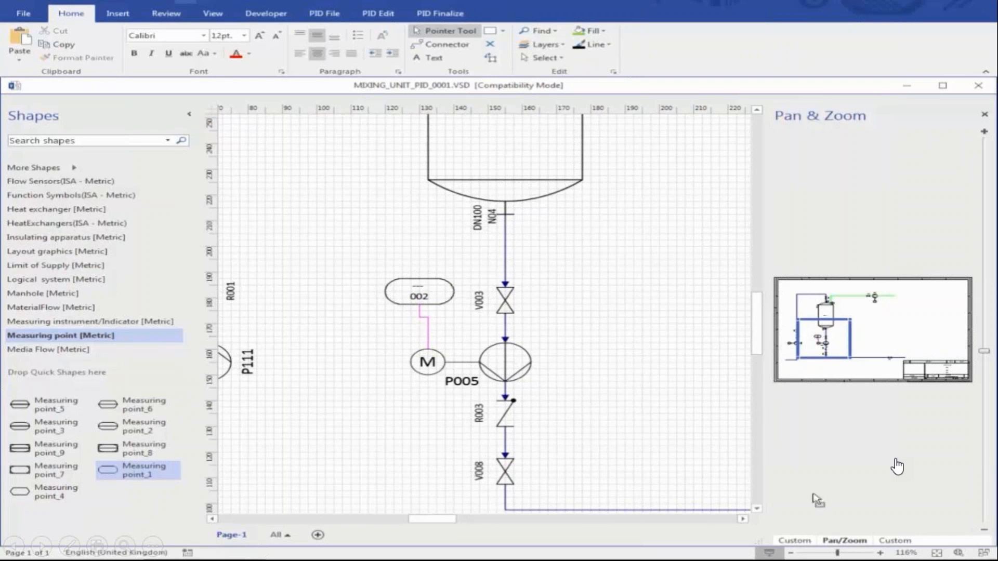
Set the measuring point's PID code to SC and its measuring point number to 001.
left_click(895, 541)
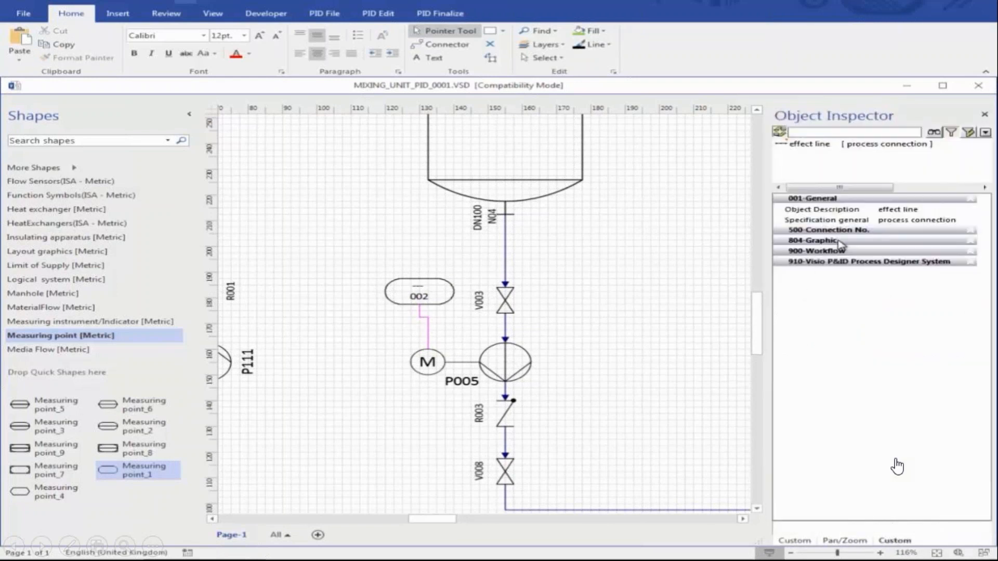
left_click(442, 299)
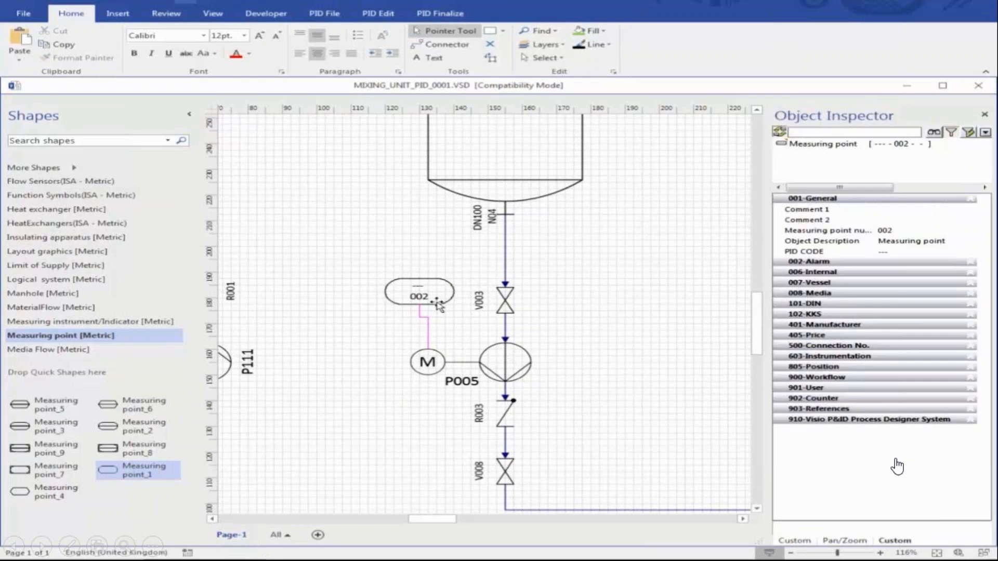
left_click(902, 252)
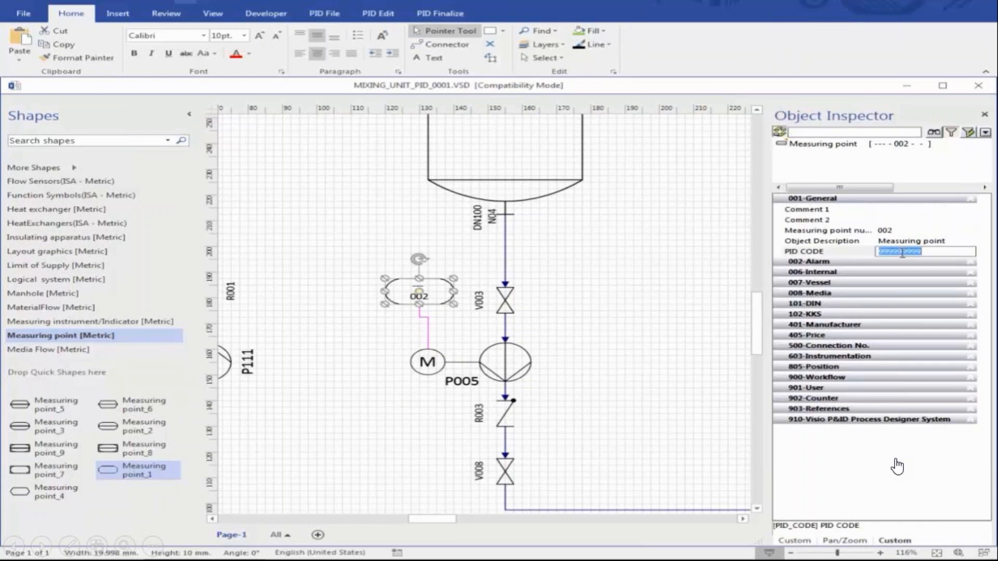
type("SC")
left_click(890, 230)
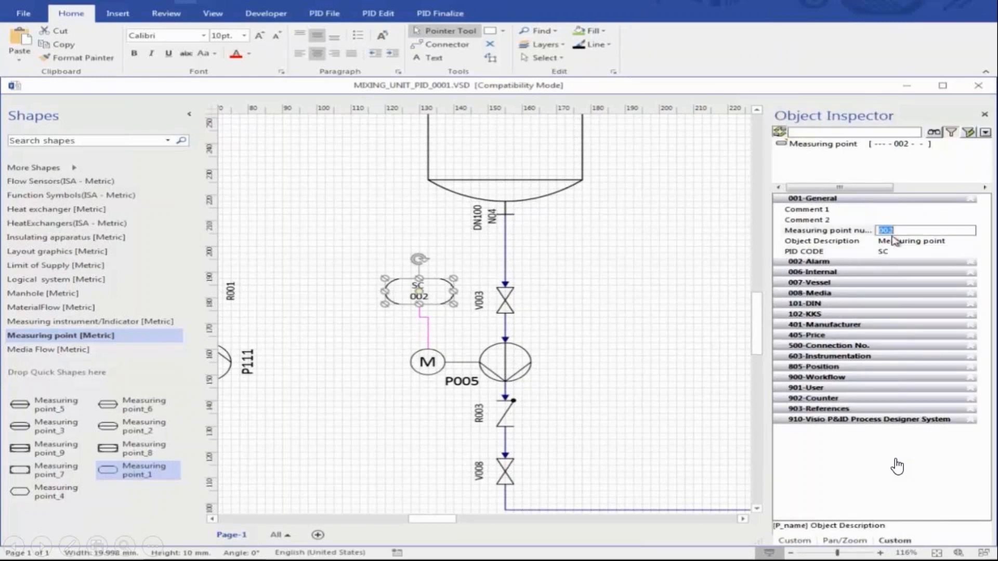
type("001")
left_click(843, 242)
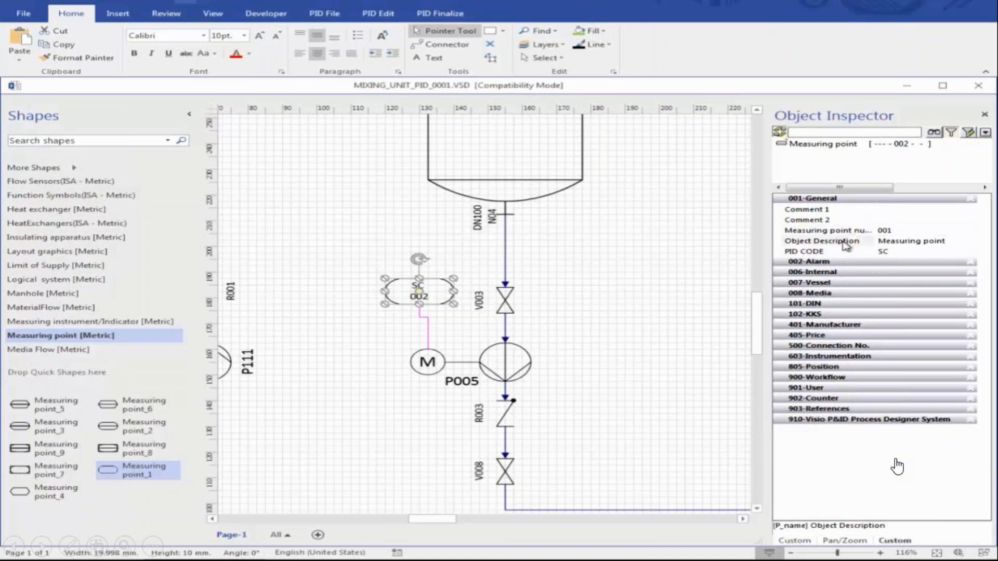
Examine the measuring point's connection overview by expanding the effect line, electric motor, drive shaft and centrifugal pump.
double_click(439, 304)
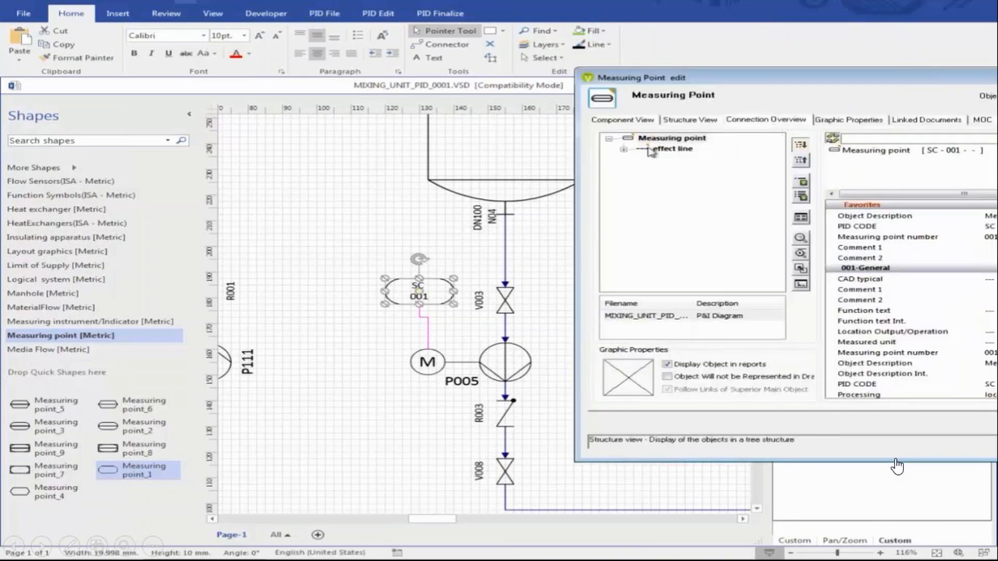
left_click(623, 149)
left_click(638, 160)
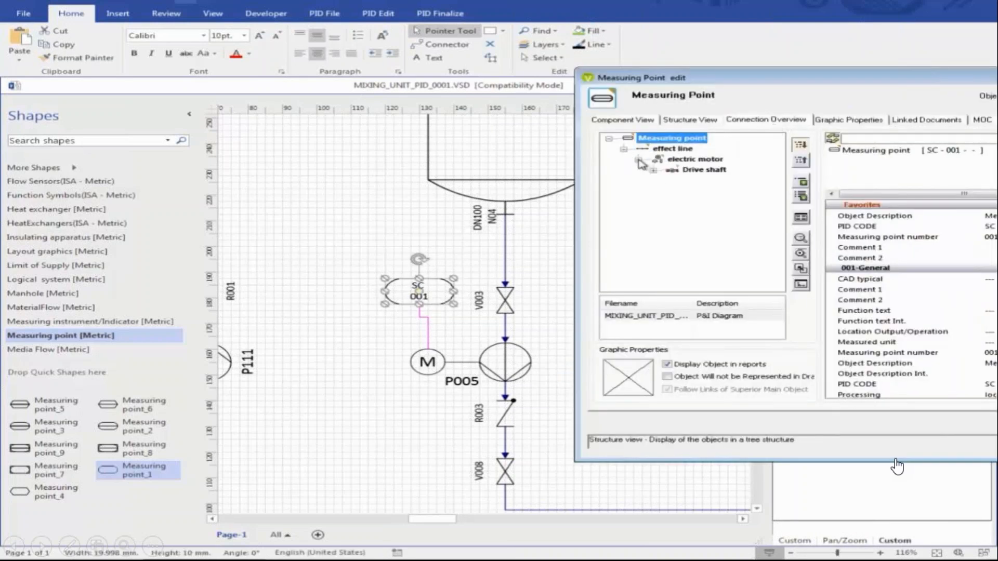
left_click(683, 172)
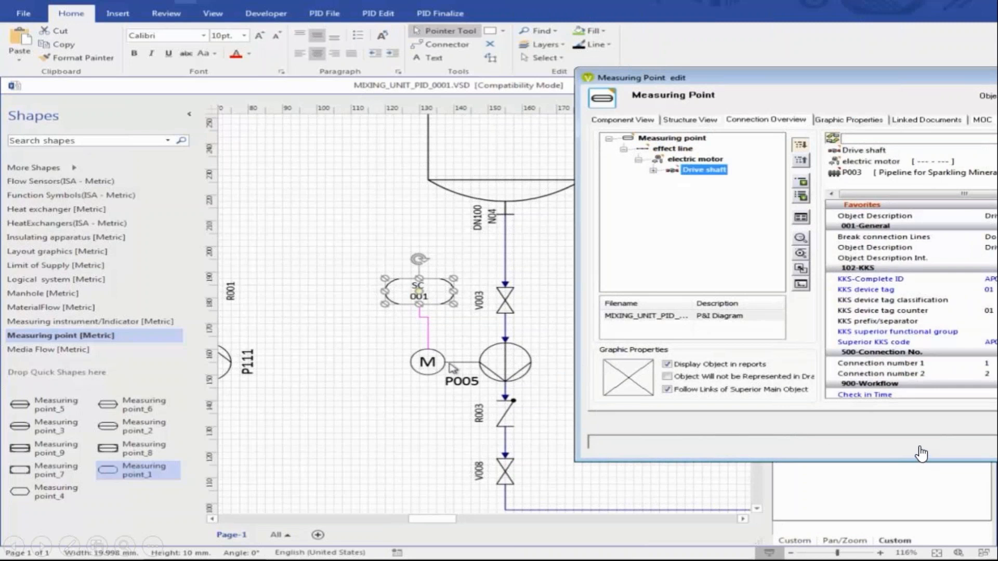
left_click(654, 171)
left_click(705, 182)
left_click(669, 181)
left_click(683, 192)
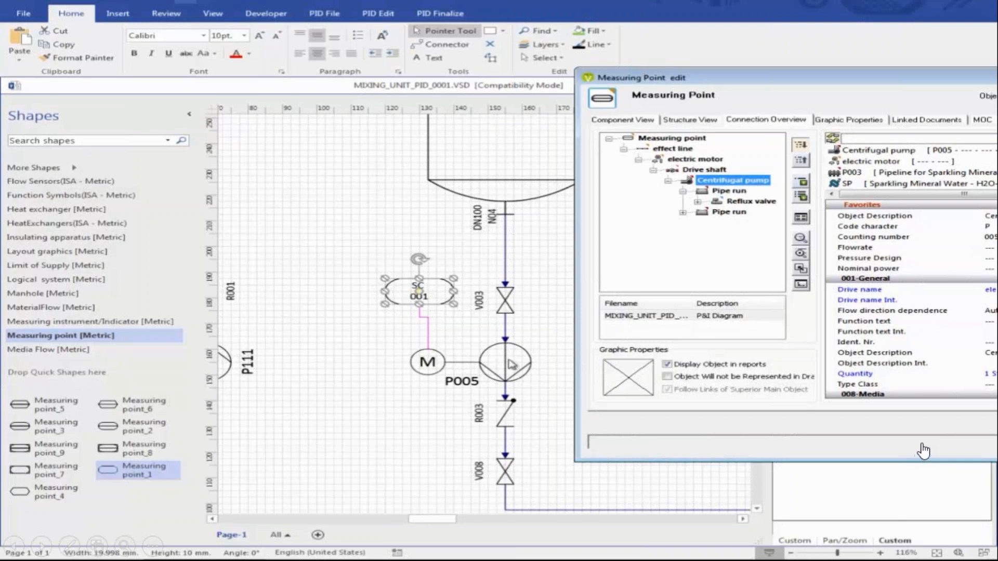
key("Escape")
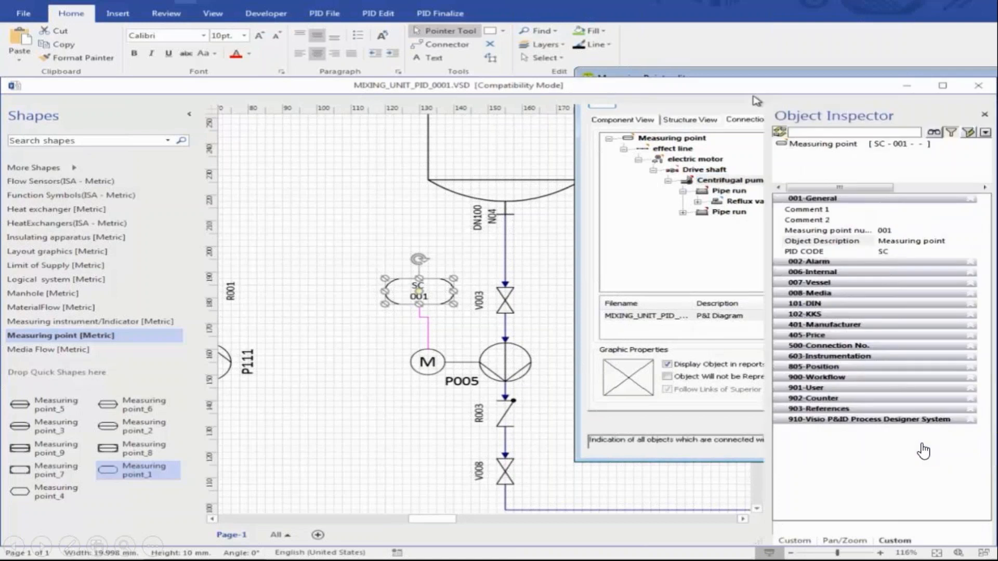
left_click(650, 241)
Select the vessel with its nozzles, valves, pump and measuring point and start a construction set with master name MIXINGUNIT.
left_click(936, 553)
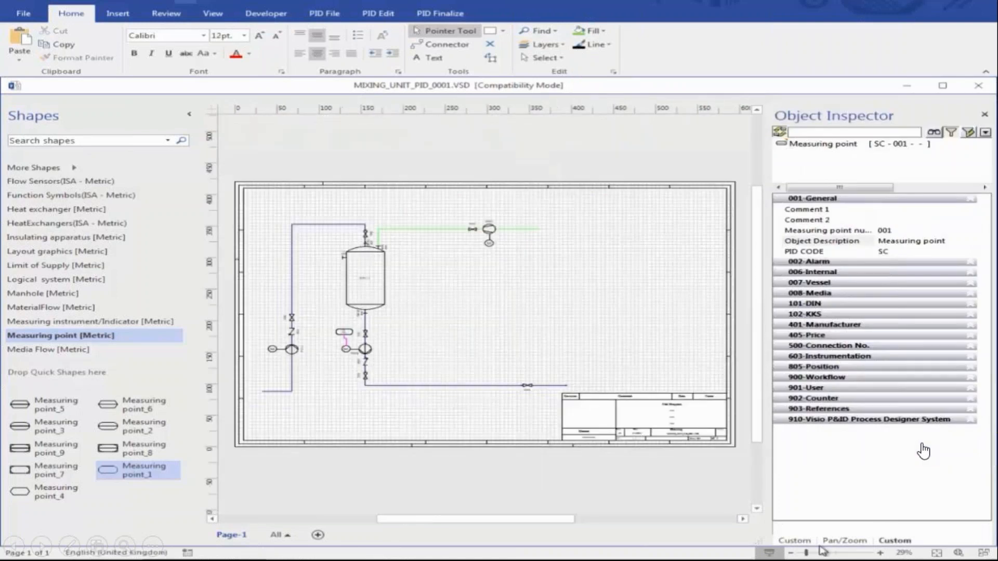
left_click(801, 542)
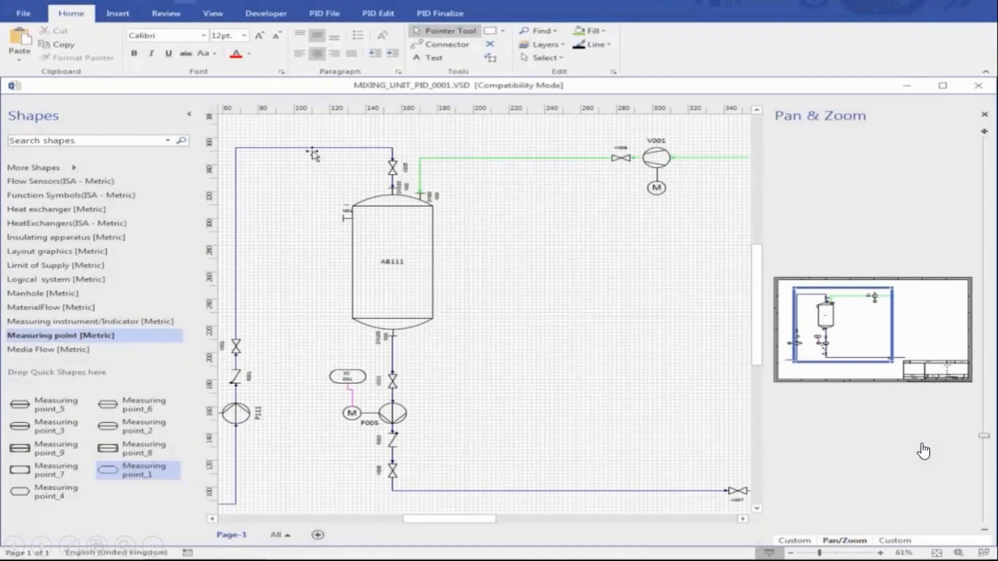
left_click_drag(316, 154, 490, 497)
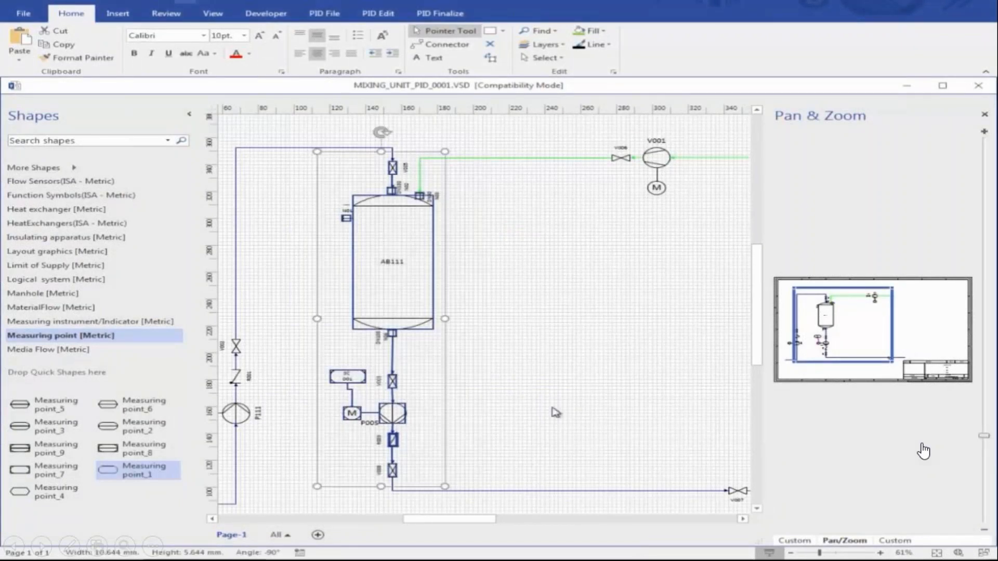
left_click(446, 16)
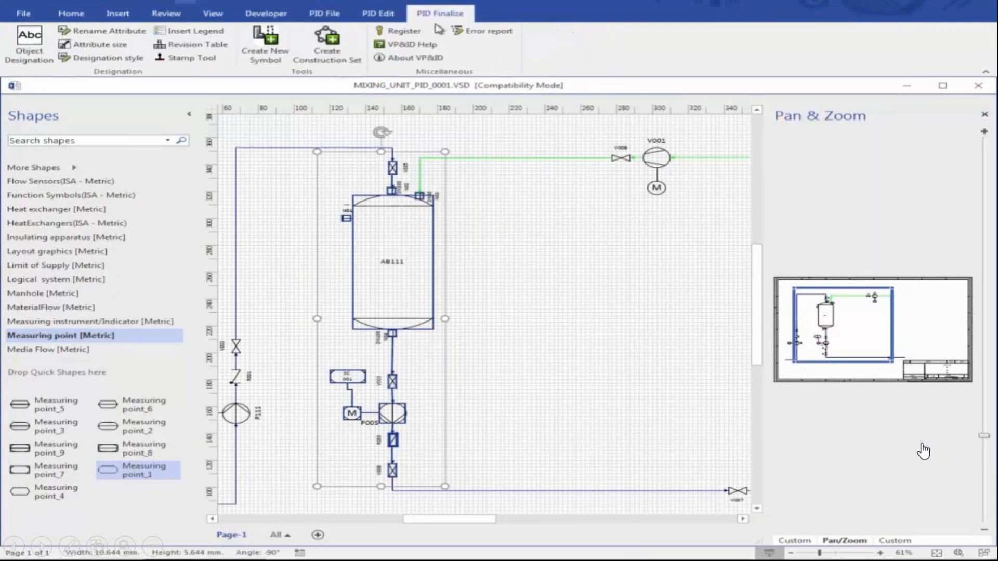
left_click(321, 62)
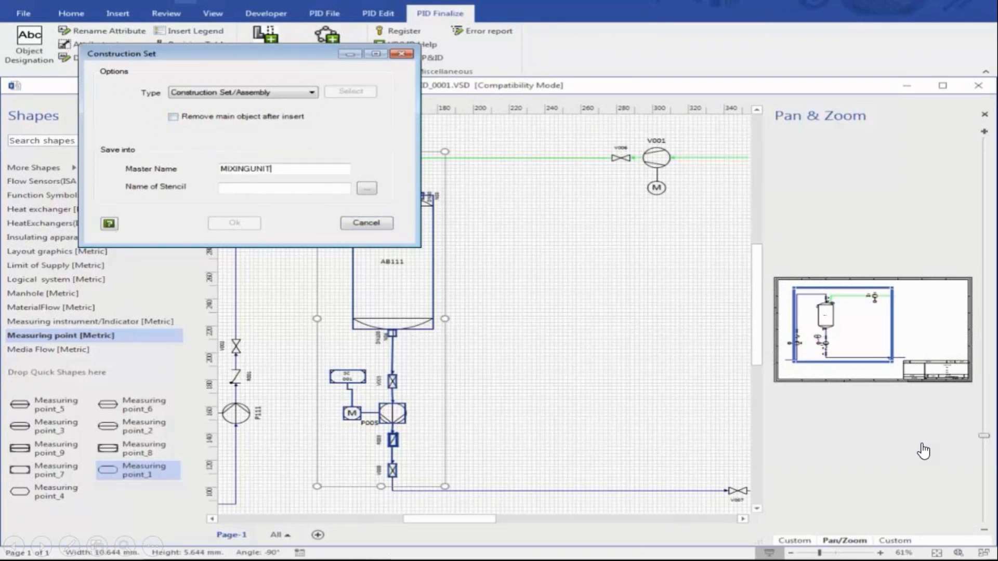
Choose My_ConstructionsSet.vss as the target stencil and save the construction set into it.
left_click(367, 188)
left_click(314, 228)
scroll(314, 230, "down", 10)
left_click(295, 272)
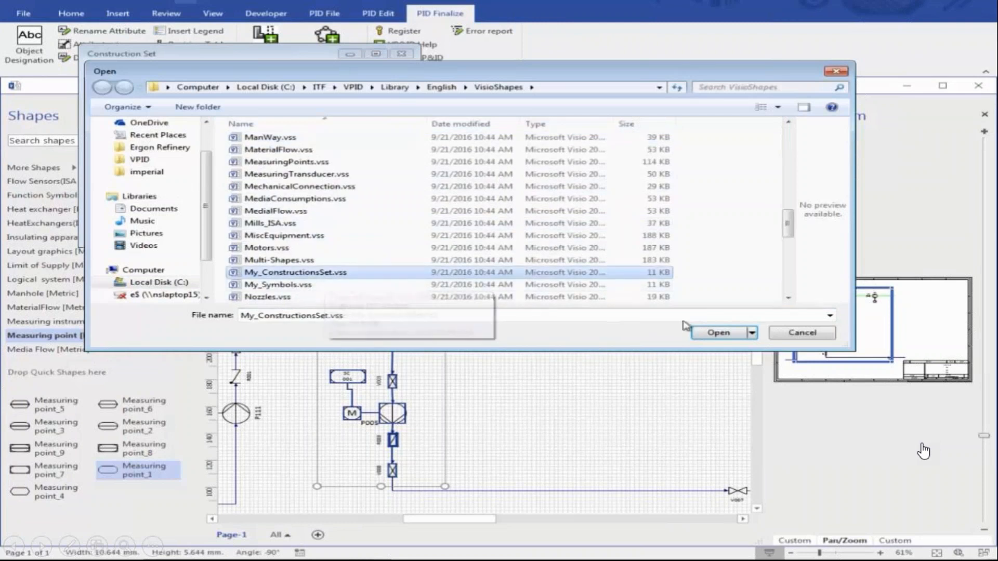
left_click(726, 335)
left_click(243, 225)
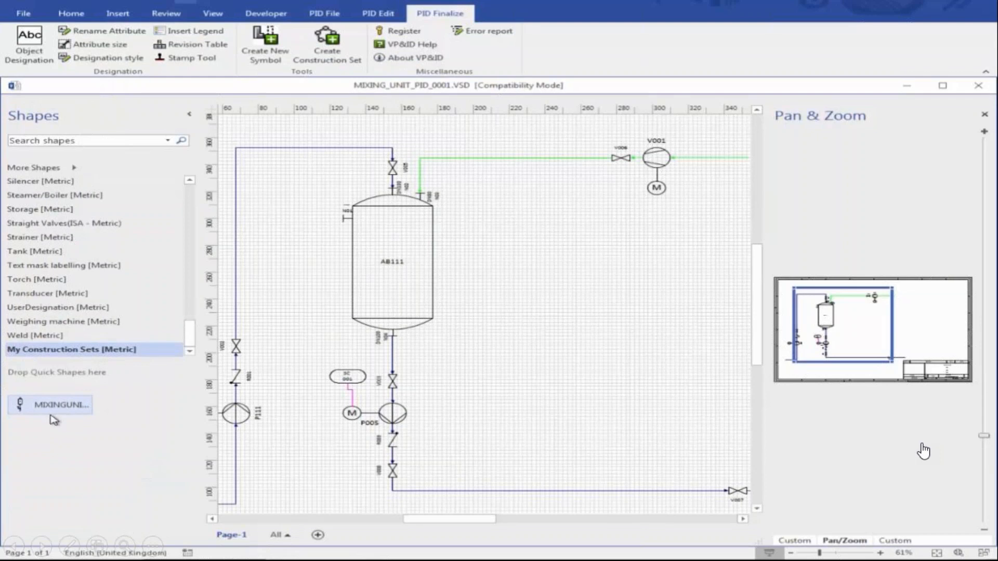
Place a copy of the MIXINGUNIT construction set on the drawing beside vessel AB111, below the CO2 pipeline.
left_click_drag(54, 409, 521, 332)
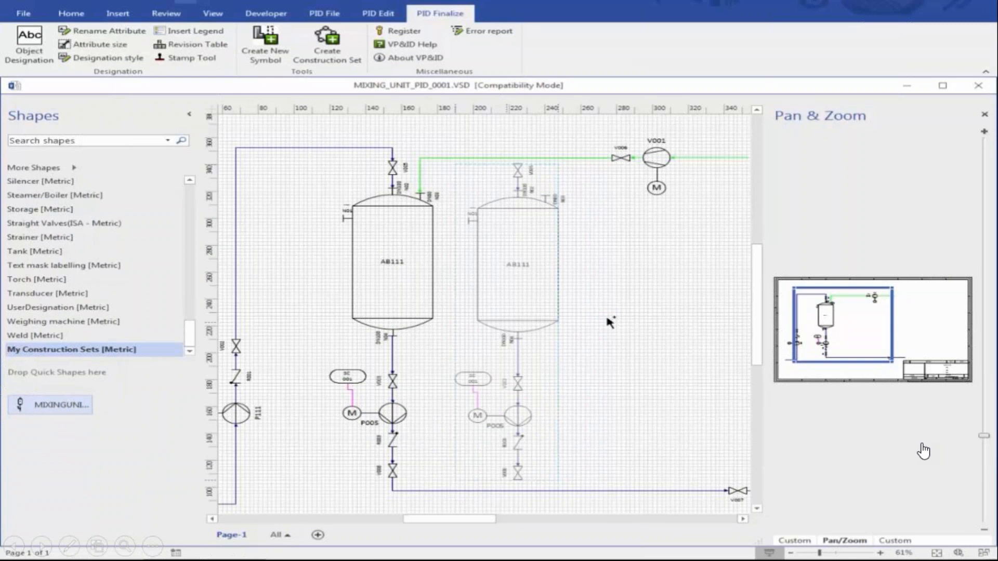
left_click(636, 333)
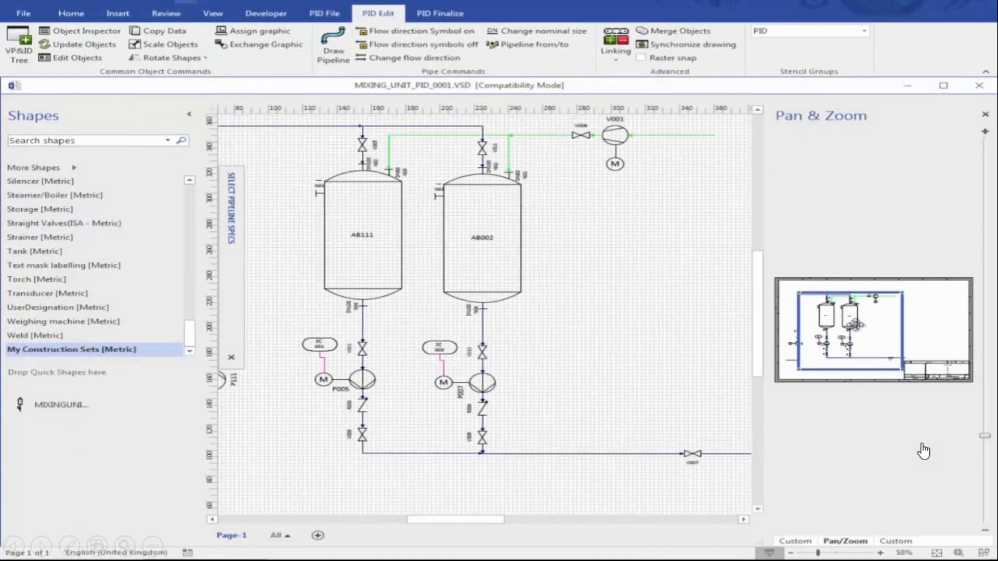
Review the copied objects in the VP&ID plant structure tree, checking vessels AB002 and AB111 and pump P007.
left_click(937, 554)
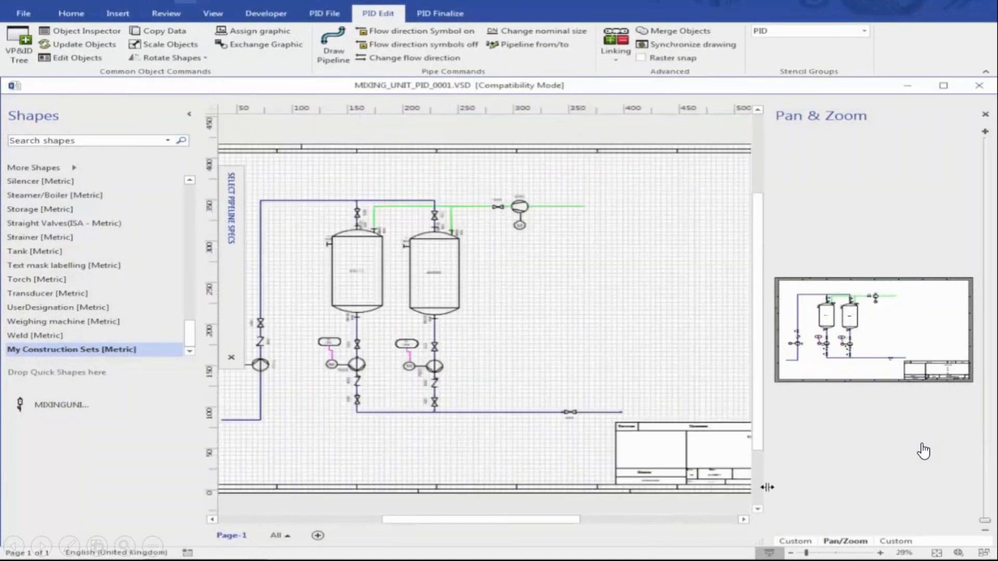
left_click(795, 541)
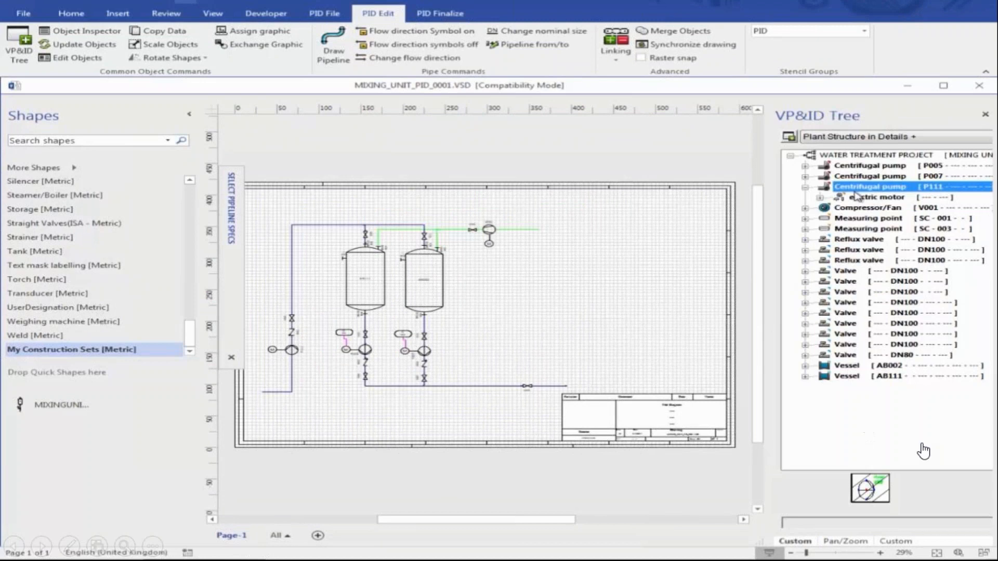
left_click(874, 366)
left_click(874, 376)
left_click(875, 177)
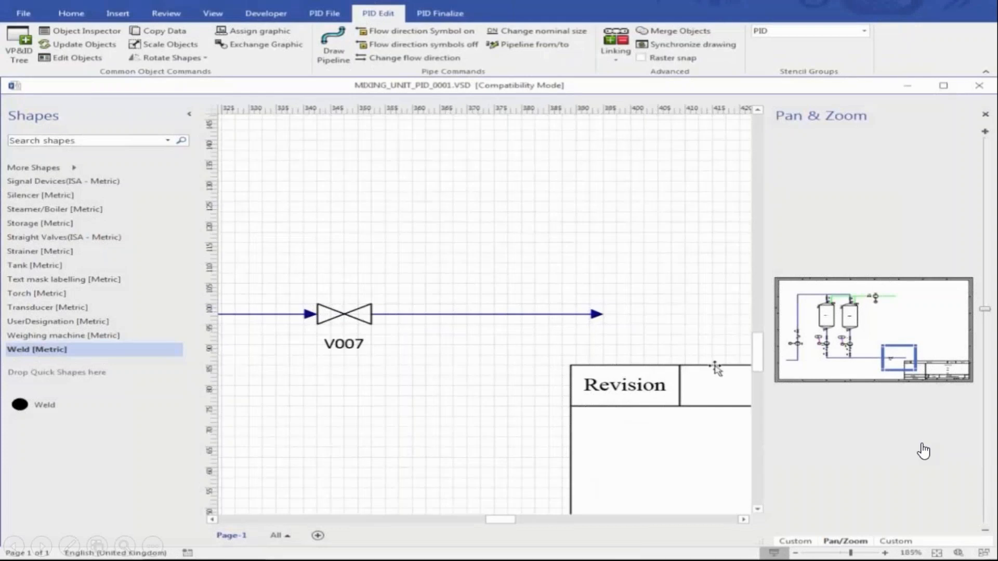
Place an outgoing cross reference at the end of the pipeline behind valve V007 and describe it as To PID_002_FILLING_UNIT.
left_click(86, 350)
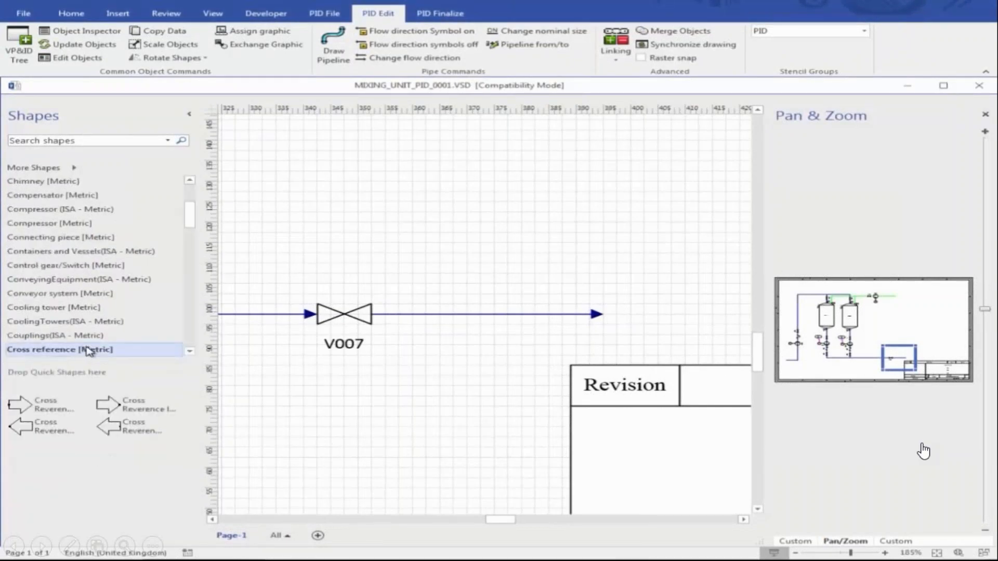
left_click_drag(21, 406, 631, 317)
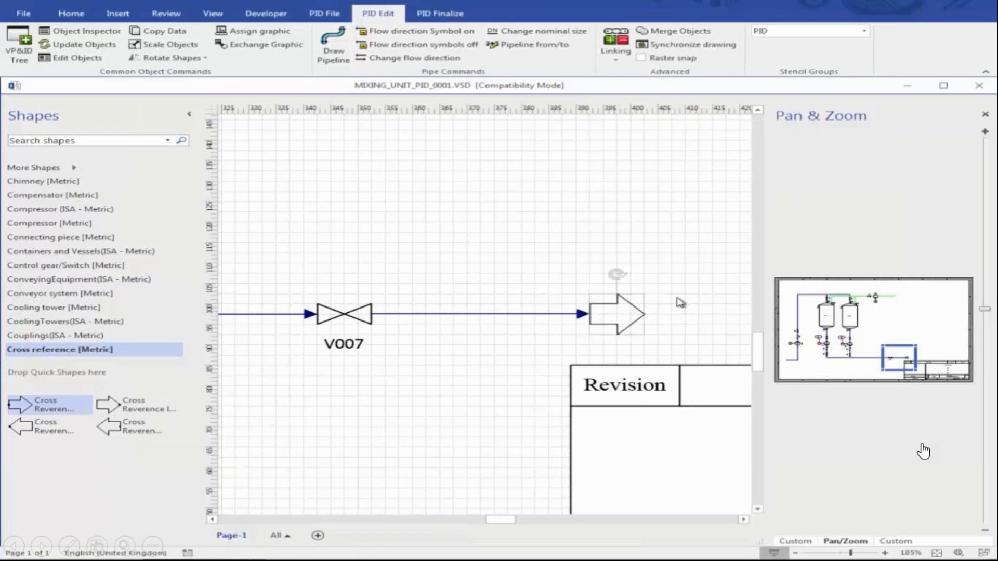
left_click(631, 321)
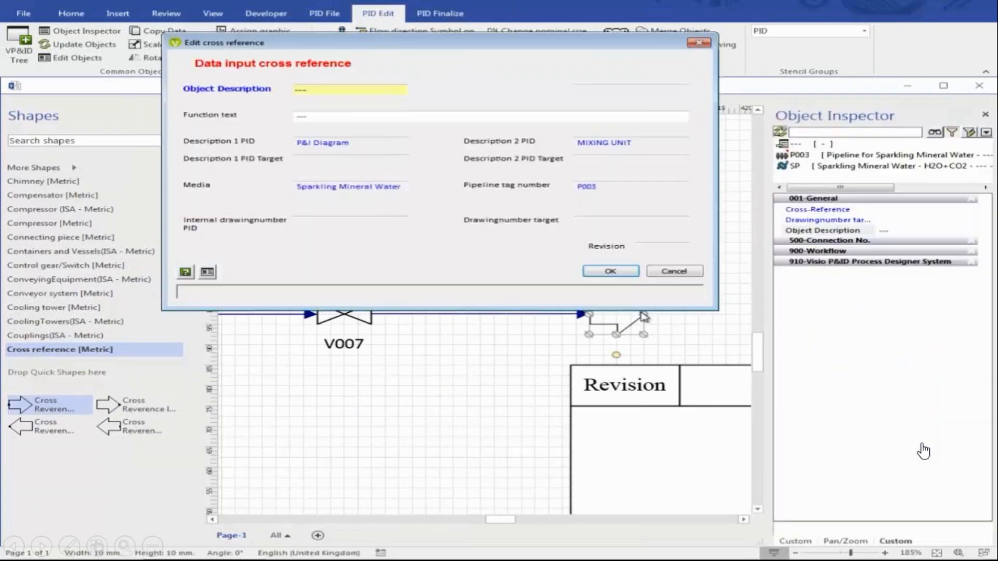
left_click(597, 91)
type("d")
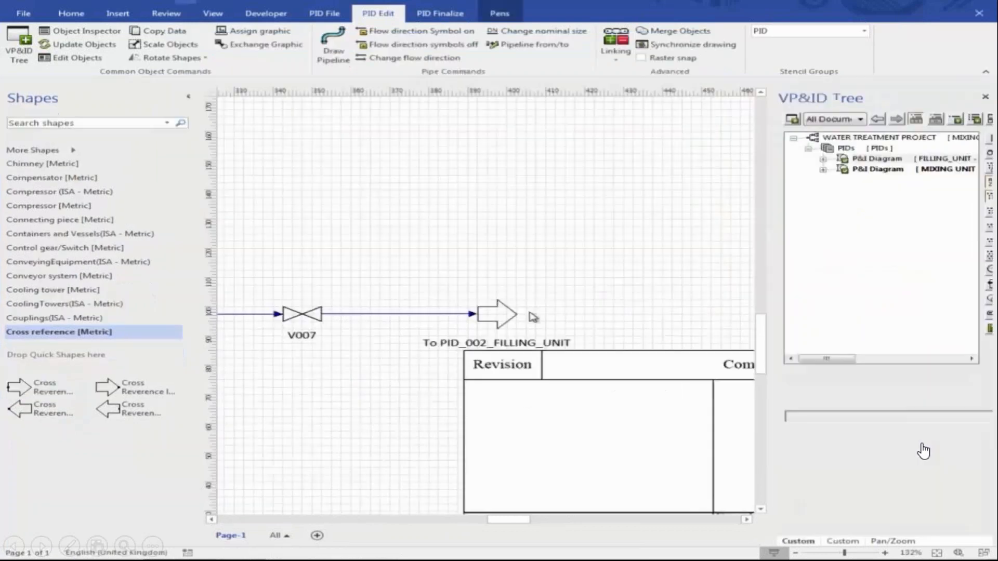
Highlight the target of the filling unit cross reference, and trace the matching arrow on that diagram back to the mixing unit.
right_click(514, 318)
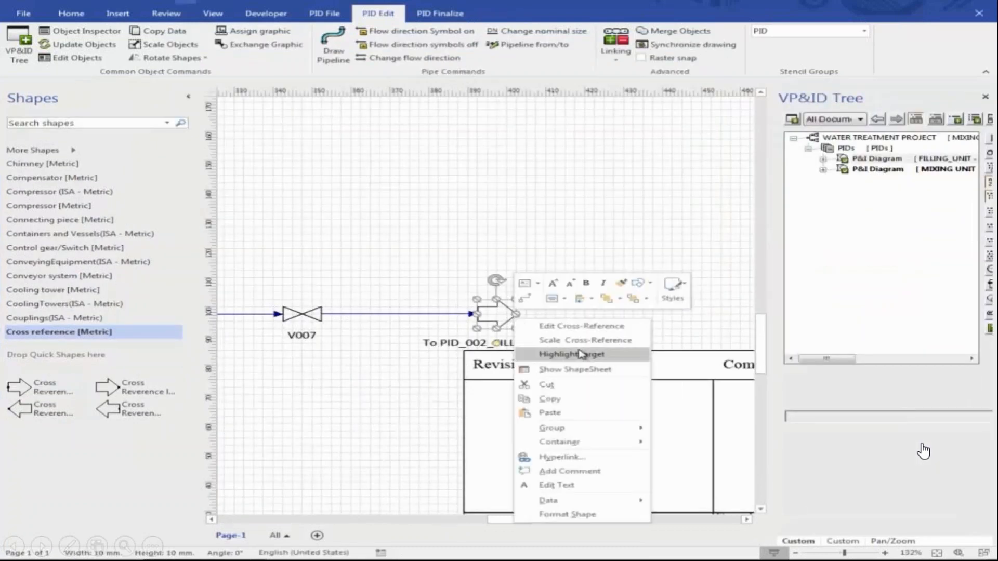
left_click(617, 354)
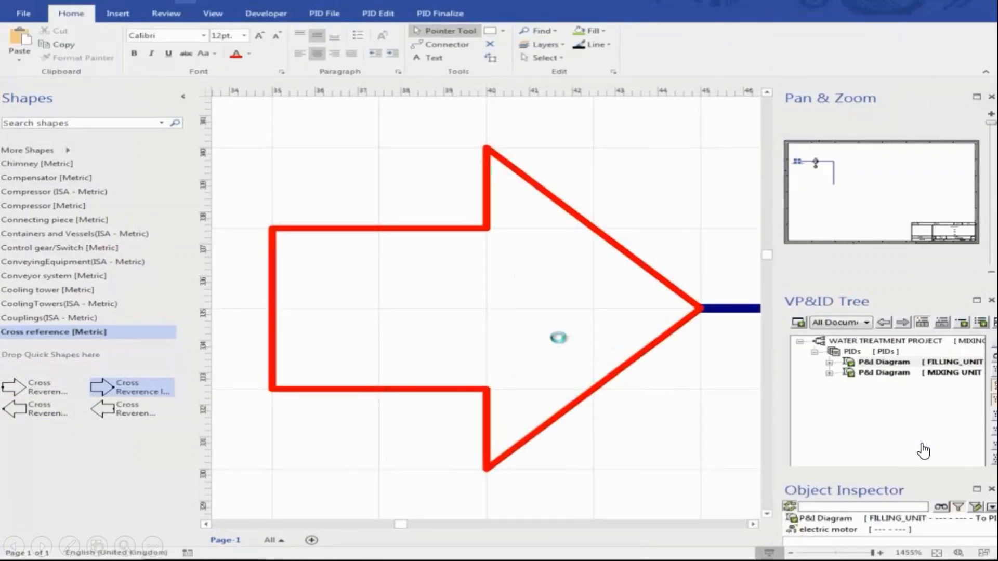
right_click(534, 343)
scroll(494, 345, "down", 10, "ctrl")
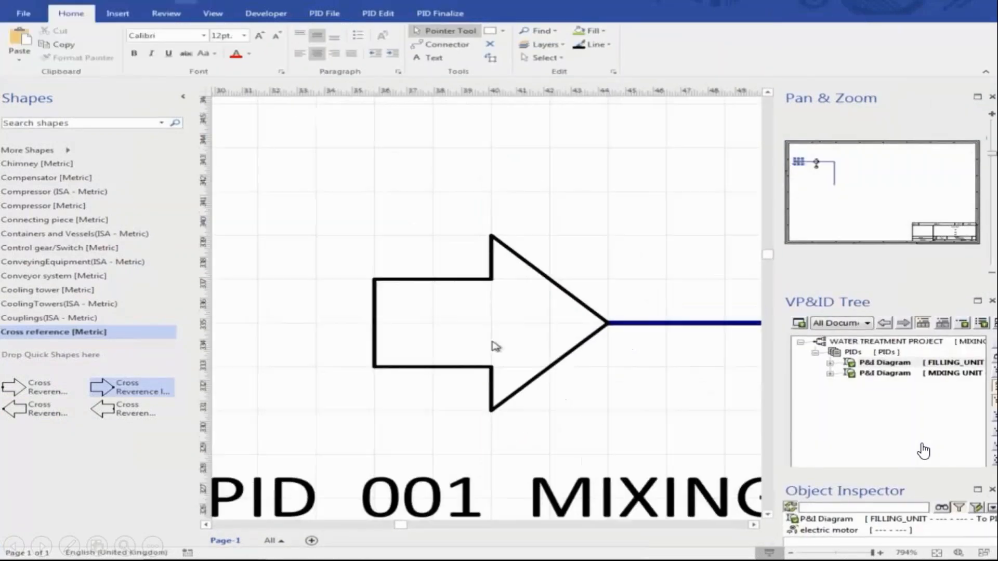
scroll(483, 396, "down", 4, "ctrl")
left_click(277, 212)
right_click(279, 214)
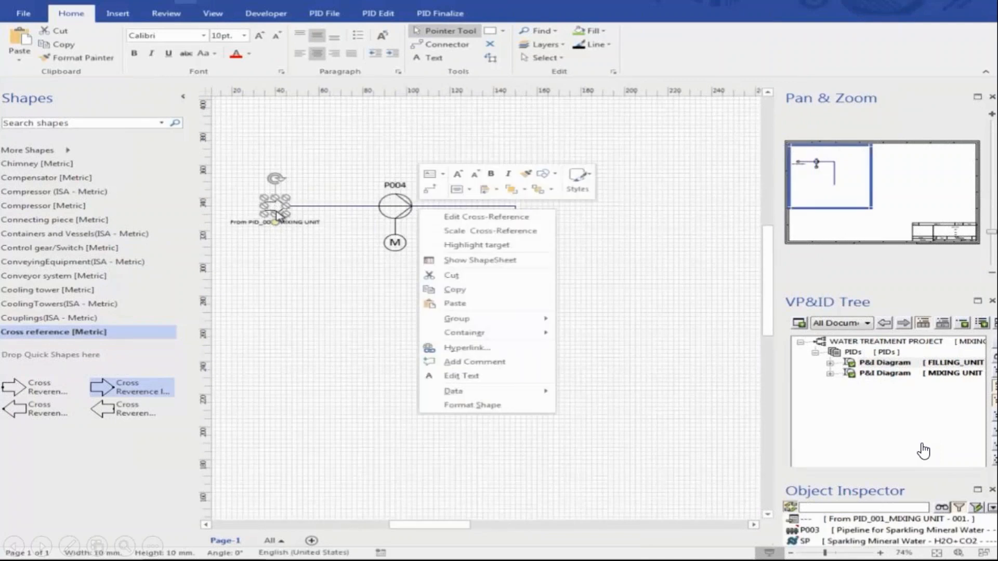
left_click(476, 245)
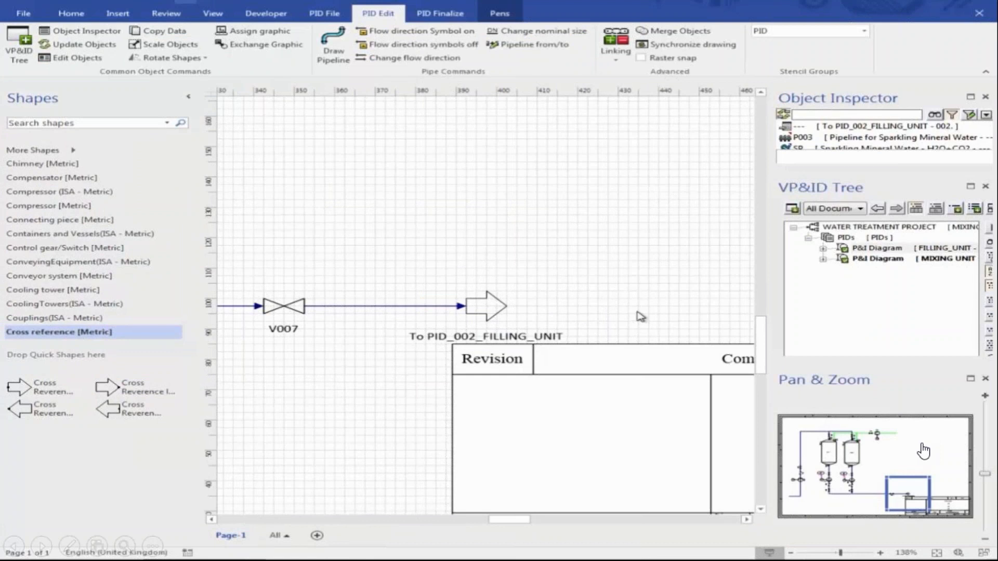
Insert the legend for Visio P&ID drawings in the empty area beside the vessels, above the title block.
left_click(938, 554)
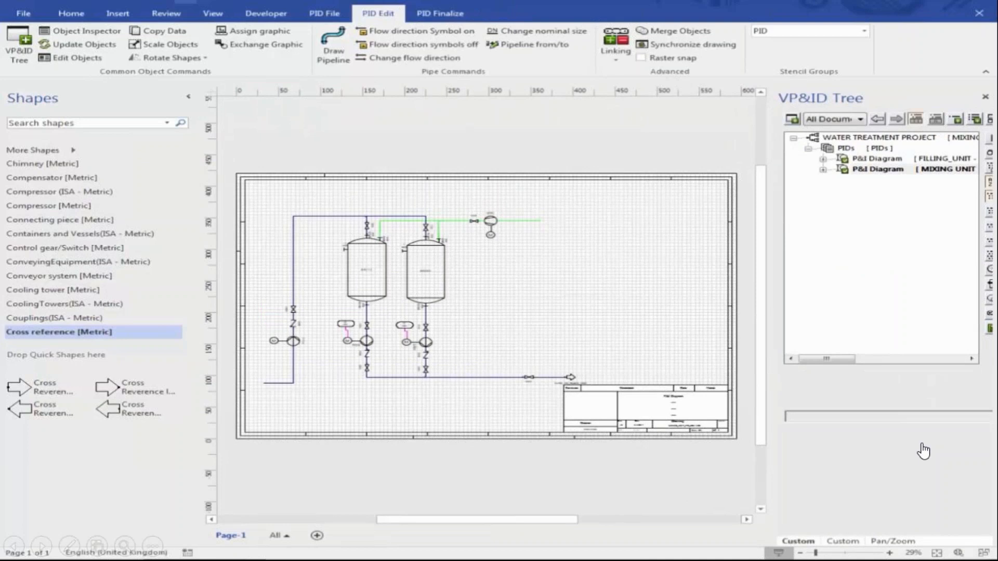
left_click(440, 13)
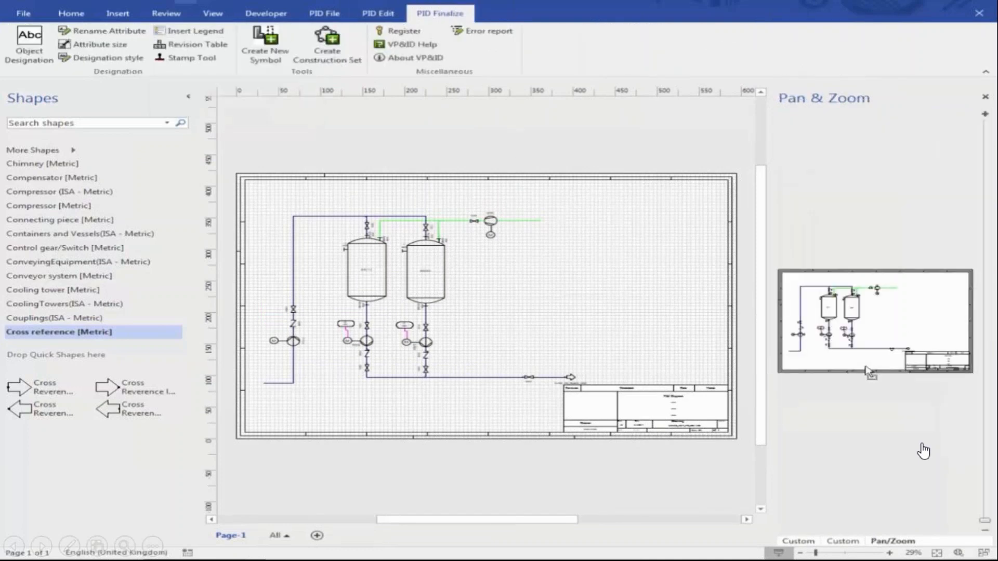
left_click_drag(881, 283, 964, 362)
left_click(190, 31)
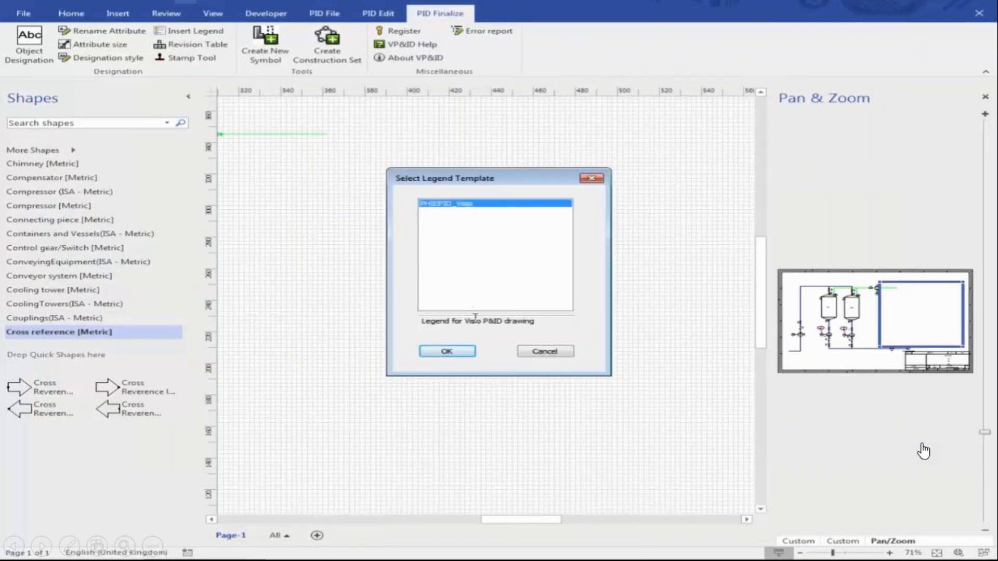
left_click(450, 352)
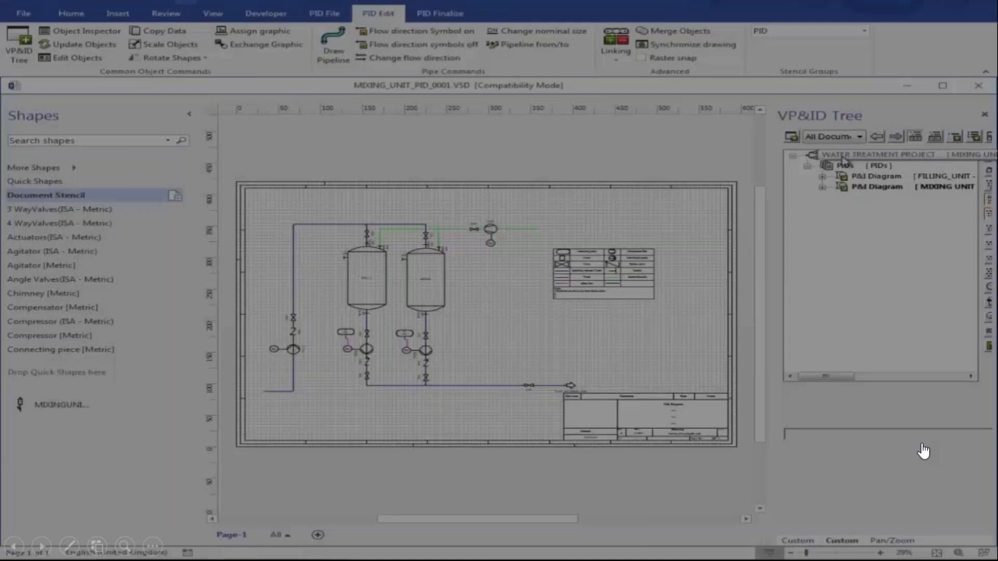
Open the logic analyzer for WATER TREATMENT PROJECT, review the available checks and close the list without running one.
right_click(842, 156)
mouse_move(882, 208)
left_click(763, 207)
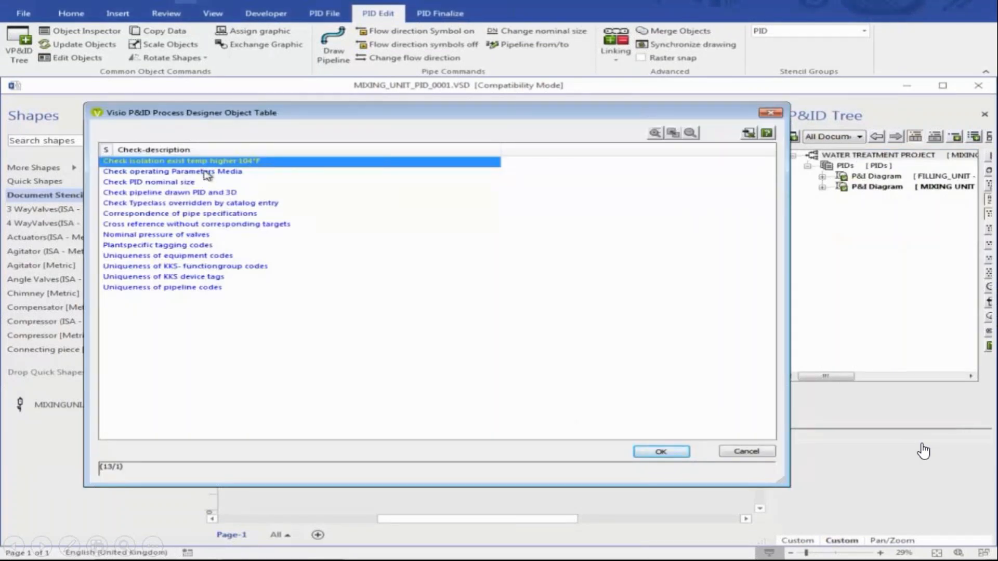
left_click(207, 258)
left_click(207, 288)
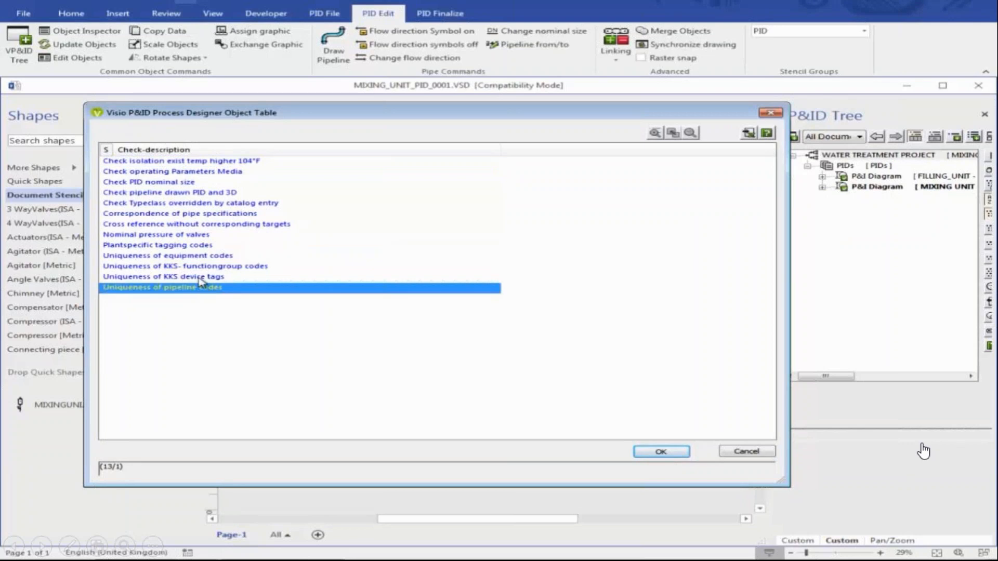
left_click(209, 215)
left_click(211, 183)
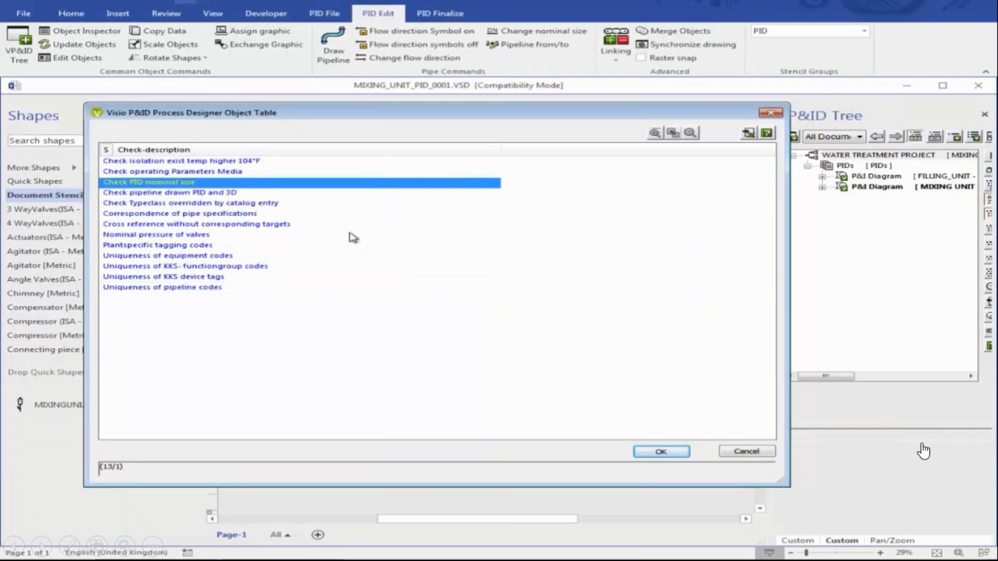
left_click(771, 112)
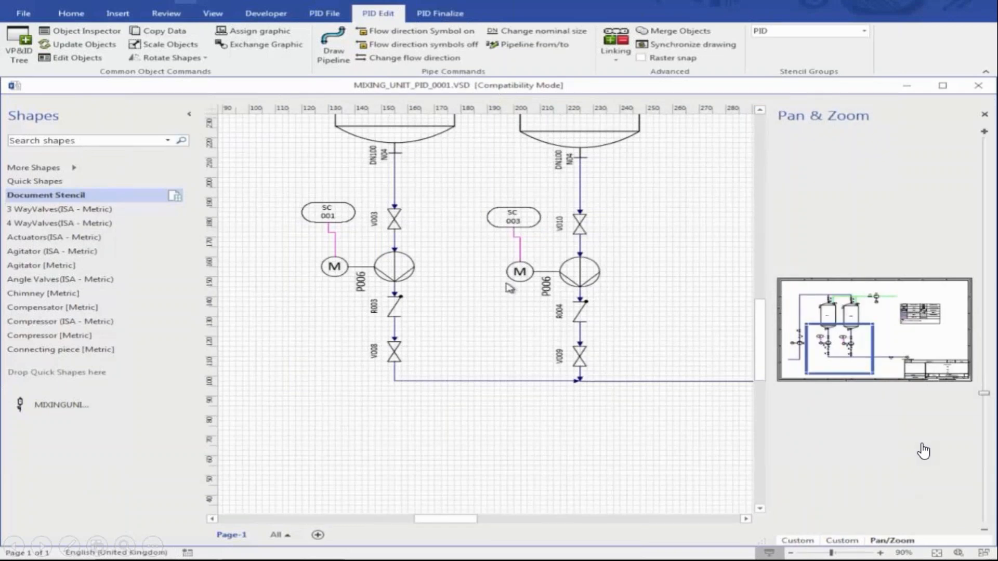
Compare the tags of the two pumps below vessels AB111 and AB002.
left_click(385, 285)
left_click(470, 315)
left_click(570, 292)
left_click(525, 306)
Run the logic analyzer check Uniqueness of equipment codes on WATER TREATMENT PROJECT.
left_click(809, 542)
left_click(840, 541)
right_click(857, 156)
mouse_move(873, 206)
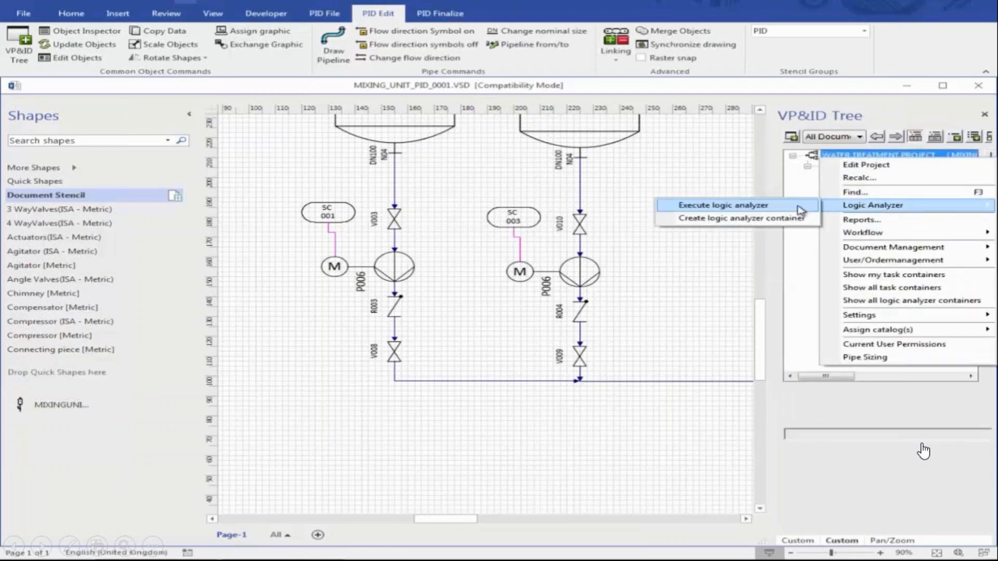
left_click(774, 207)
left_click(199, 257)
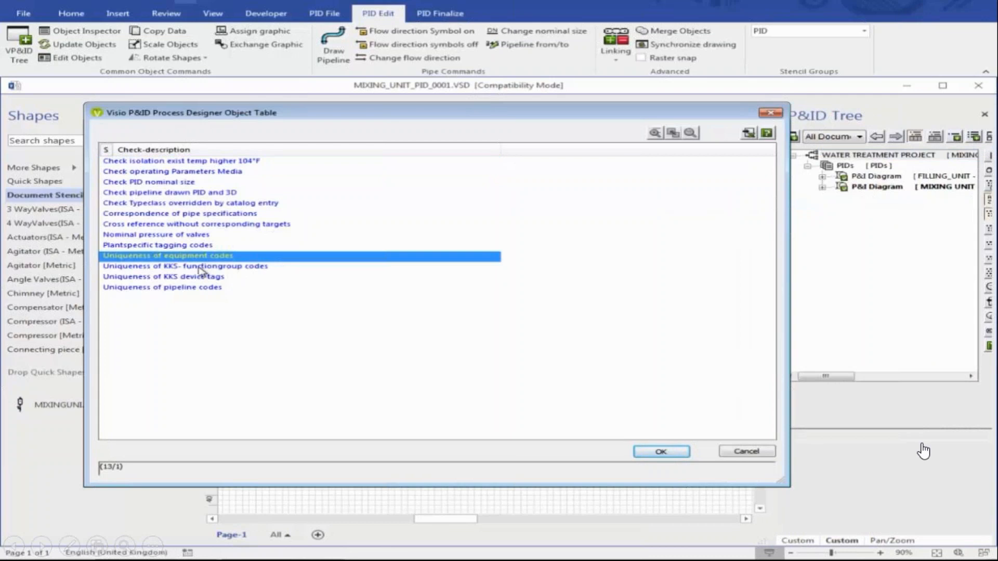
left_click(659, 451)
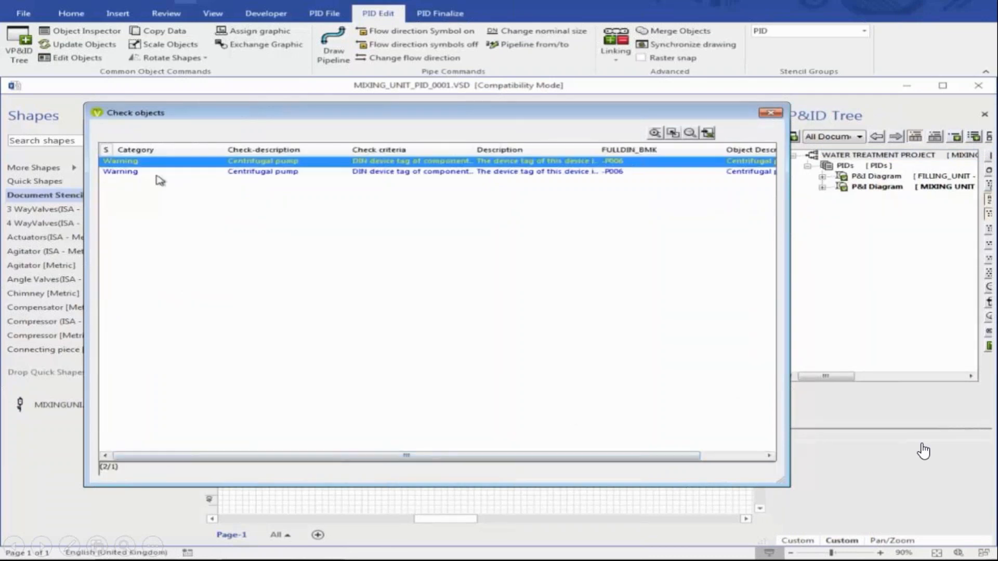
Read the descriptions of the centrifugal pump warnings and locate the affected pumps on the drawing.
left_click_drag(499, 456, 679, 453)
left_click(575, 173)
double_click(576, 163)
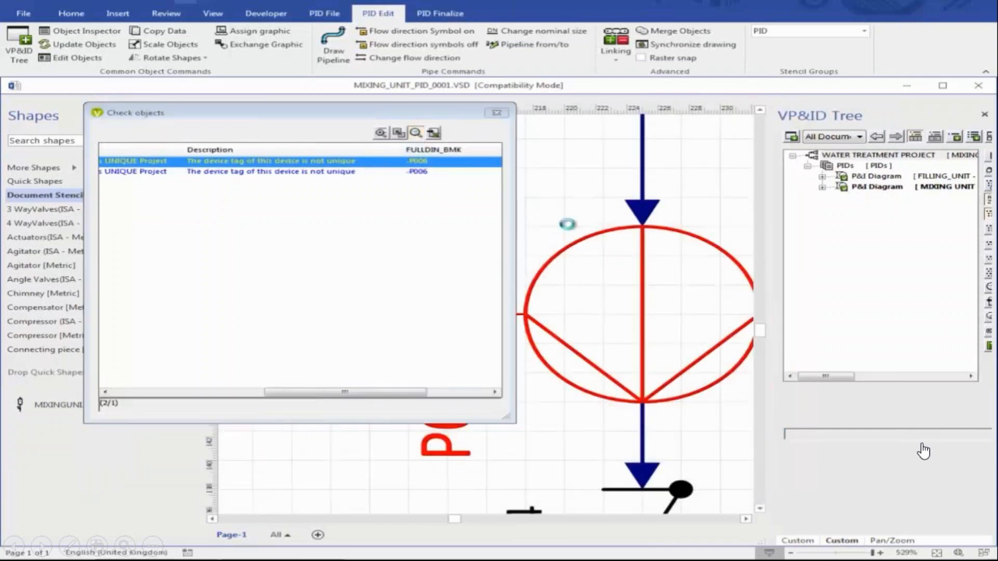
double_click(413, 173)
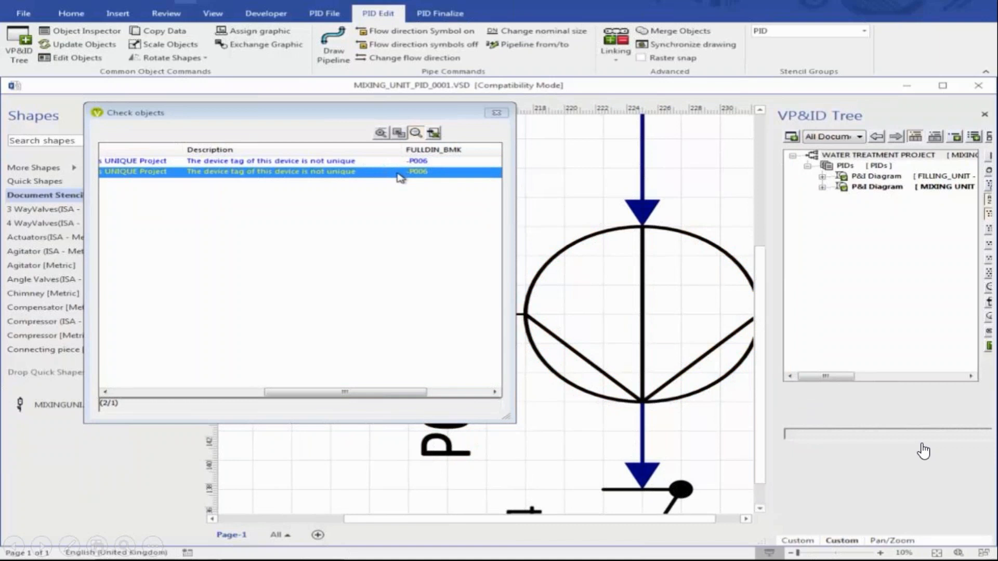
double_click(401, 161)
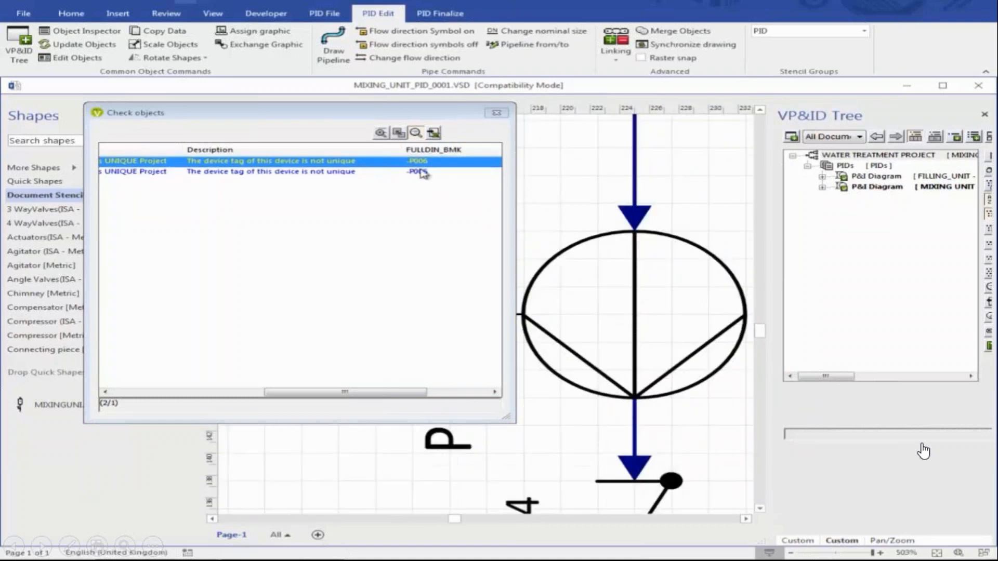
Set the number of the duplicate pump below vessel AB002 to 007 from the check results, and close them.
right_click(414, 167)
left_click(462, 173)
double_click(599, 152)
type("007")
left_click(551, 150)
left_click(599, 450)
left_click(496, 113)
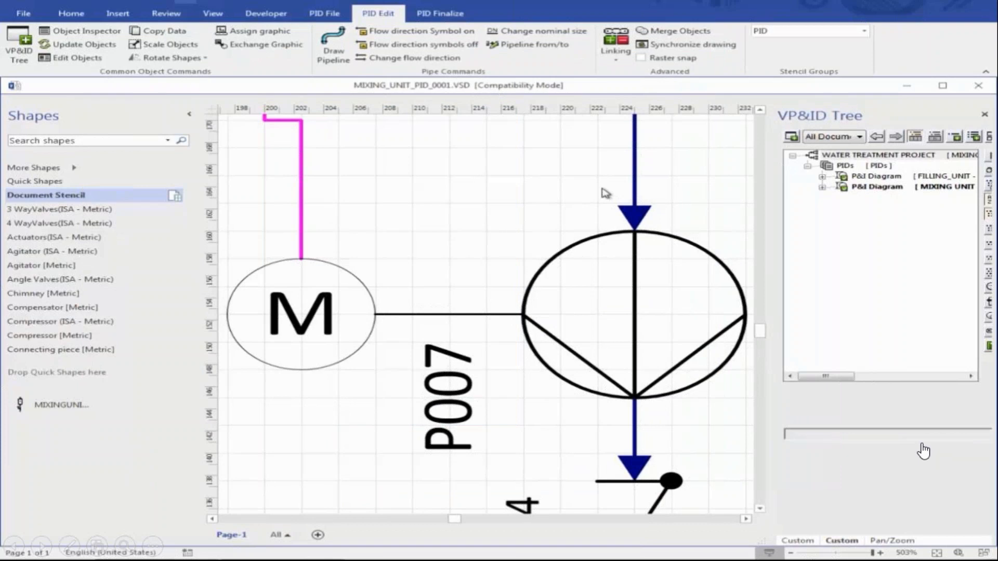
Repeat the Uniqueness of equipment codes check on the project and review the tags of both pumps on the drawing.
right_click(823, 155)
mouse_move(873, 205)
left_click(722, 202)
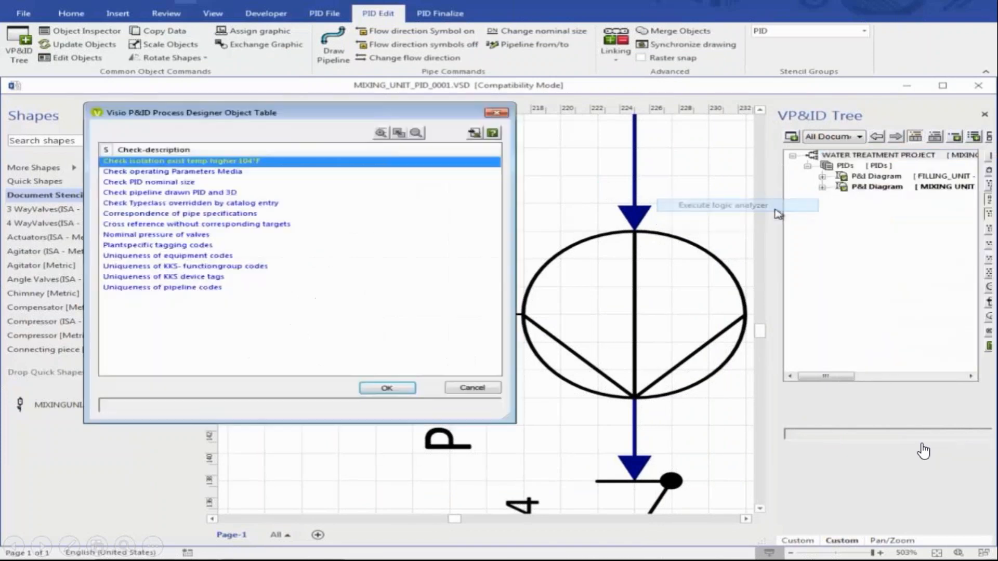
left_click(207, 262)
left_click(395, 390)
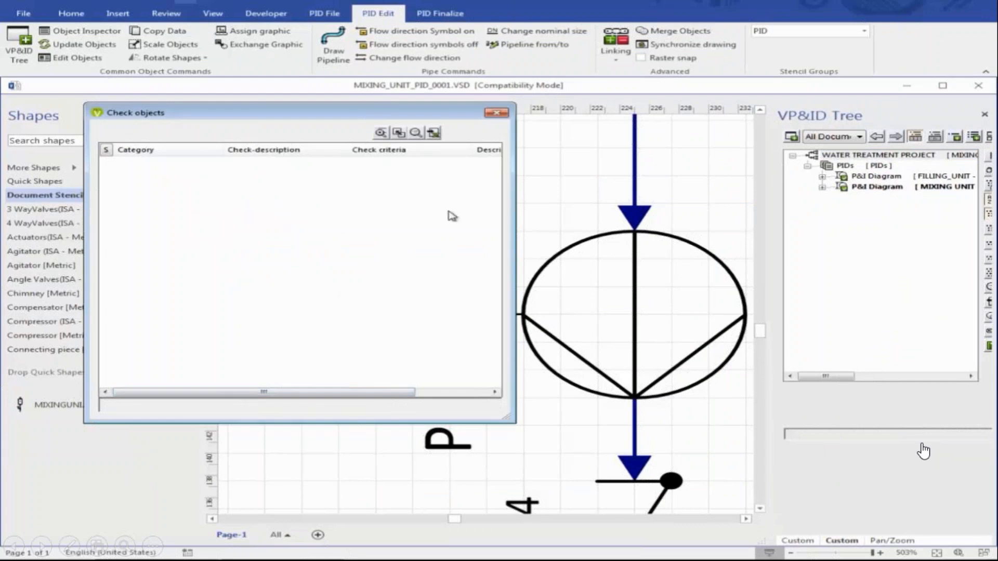
left_click(506, 118)
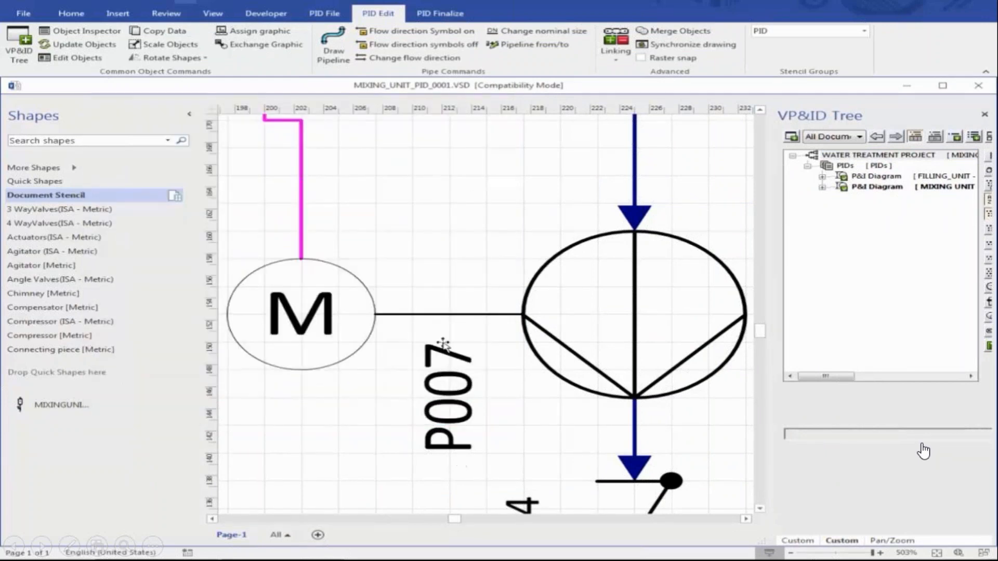
scroll(506, 425, "down", 3)
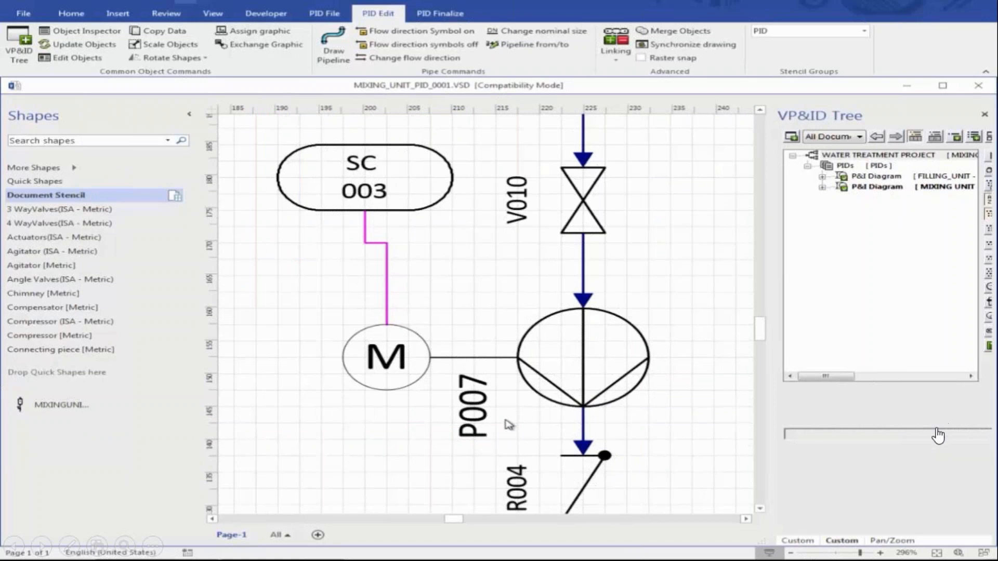
scroll(509, 424, "down", 5)
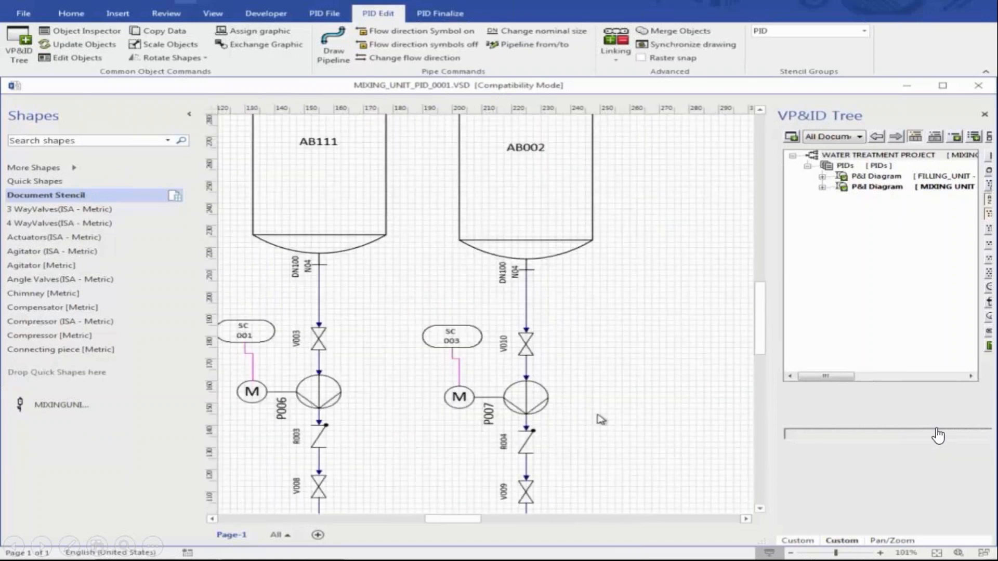
key("Right")
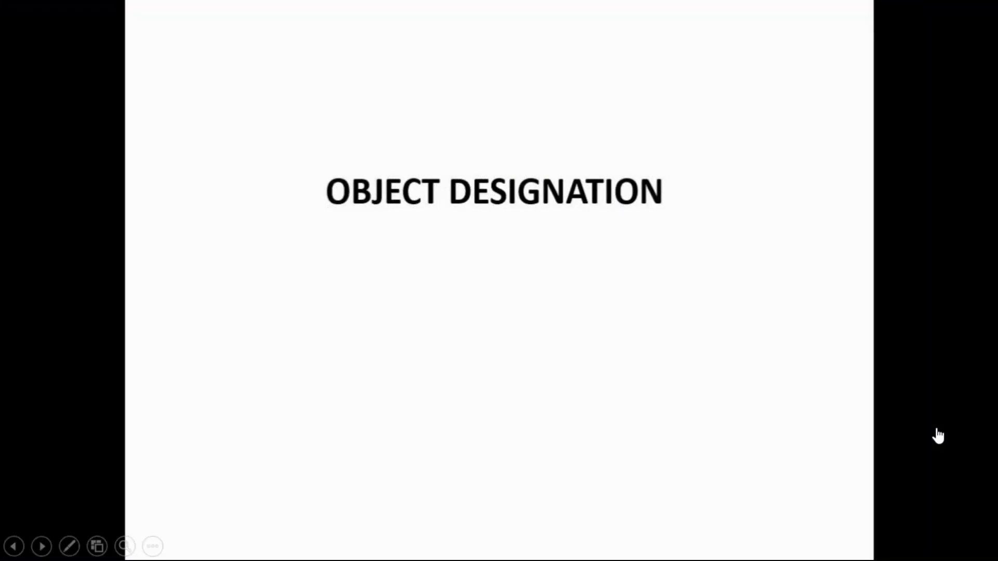
key("Right")
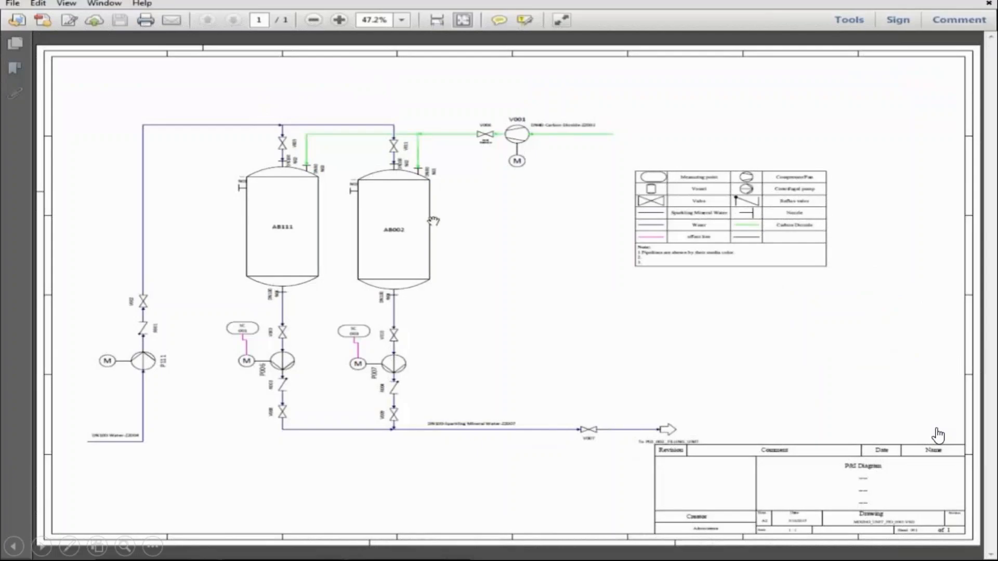
Examine the PDF version of the mixing unit diagram in the PDF viewer, including vessels AB111 and AB002 with their nozzles and valves.
scroll(75, 461, "up", 2)
scroll(74, 461, "up", 3)
scroll(166, 410, "up", 2)
scroll(327, 216, "up", 6)
mouse_move(565, 193)
left_mouse_down()
mouse_move(533, 212)
mouse_move(504, 286)
left_mouse_up()
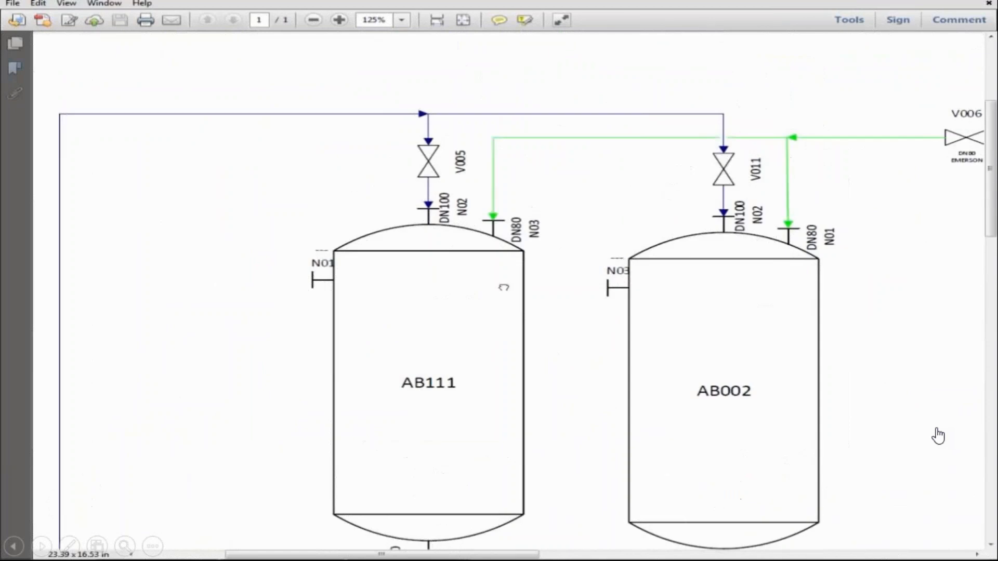
left_click_drag(584, 306, 524, 249)
scroll(697, 66, "up", 3)
scroll(588, 237, "down", 1)
scroll(572, 343, "down", 2)
scroll(572, 343, "down", 10)
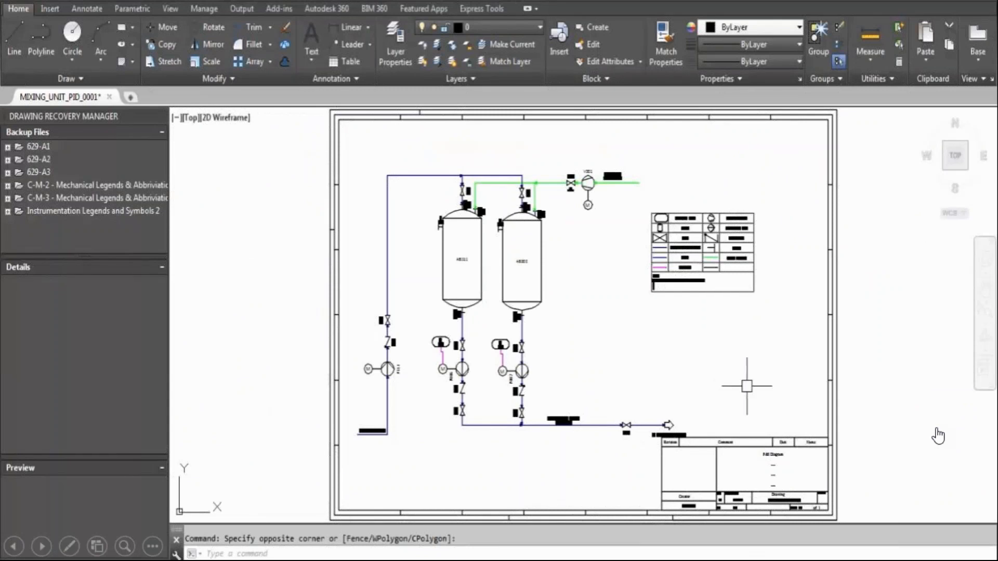
Examine the mixing unit drawing in AutoCAD, checking the vessels, pipelines, pumps and legend up close.
scroll(363, 440, "up", 5)
left_click_drag(548, 272, 497, 386)
left_click_drag(506, 268, 513, 401)
left_click_drag(499, 184, 494, 288)
mouse_move(559, 197)
left_mouse_down()
mouse_move(495, 319)
mouse_move(467, 477)
left_mouse_up()
scroll(490, 268, "down", 3)
left_click_drag(564, 247, 488, 250)
scroll(511, 206, "up", 3)
left_click_drag(721, 382, 655, 245)
scroll(726, 298, "down", 2)
mouse_move(622, 373)
left_mouse_down()
mouse_move(631, 326)
mouse_move(665, 262)
left_mouse_up()
scroll(574, 399, "up", 2)
mouse_move(574, 398)
left_mouse_down()
mouse_move(528, 326)
mouse_move(536, 515)
left_mouse_up()
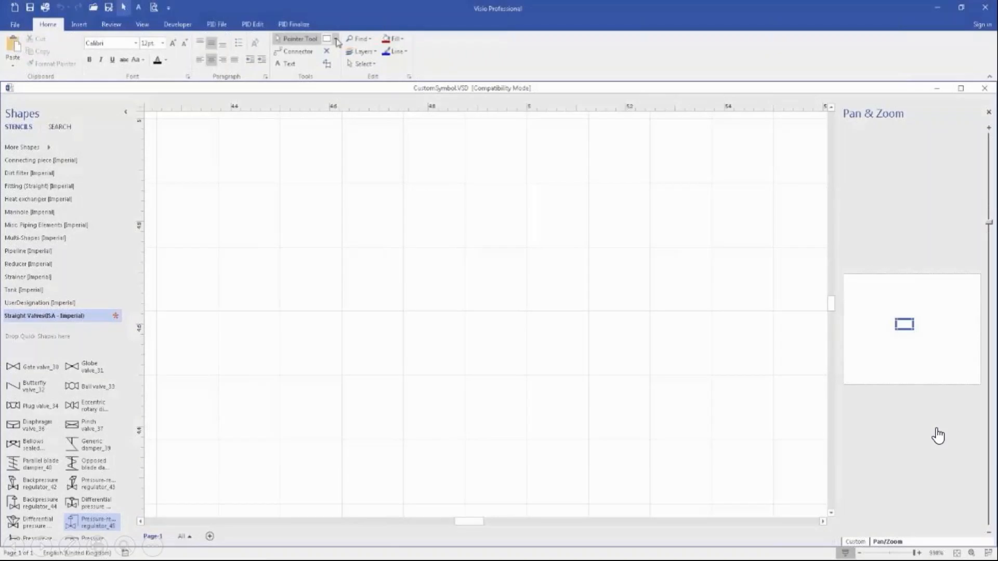
In Visio, draw a narrow upright rectangle on the empty page of CustomSymbol.VSD.
left_click(334, 38)
left_click(346, 56)
left_click_drag(404, 248, 418, 311)
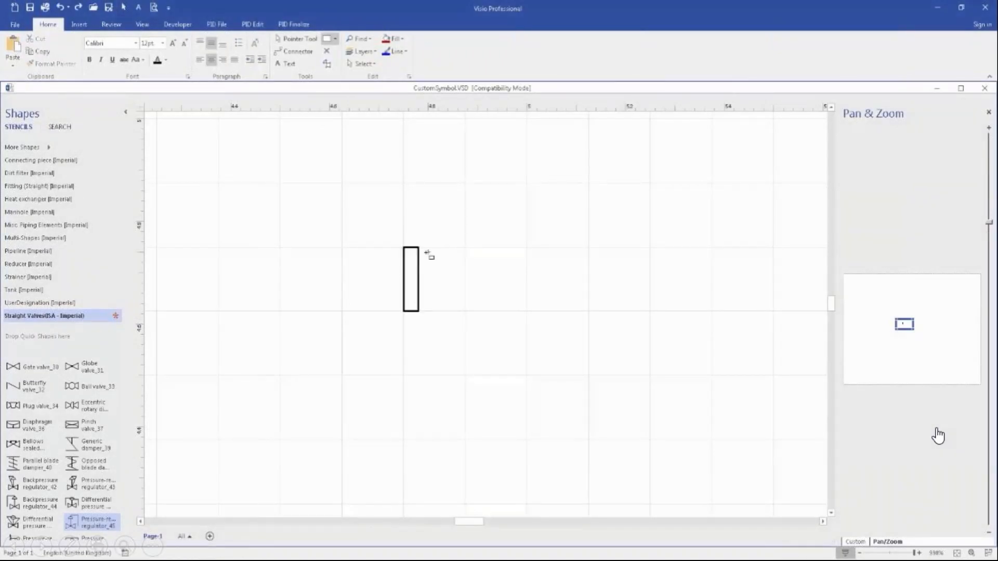
Draw a second narrow rectangle beside the first, a small square centred beneath them, and a large square below that.
left_click_drag(418, 248, 432, 312)
left_click(575, 341)
mouse_move(411, 311)
left_mouse_down()
mouse_move(484, 357)
mouse_move(488, 415)
left_mouse_up()
scroll(395, 326, "up", 3)
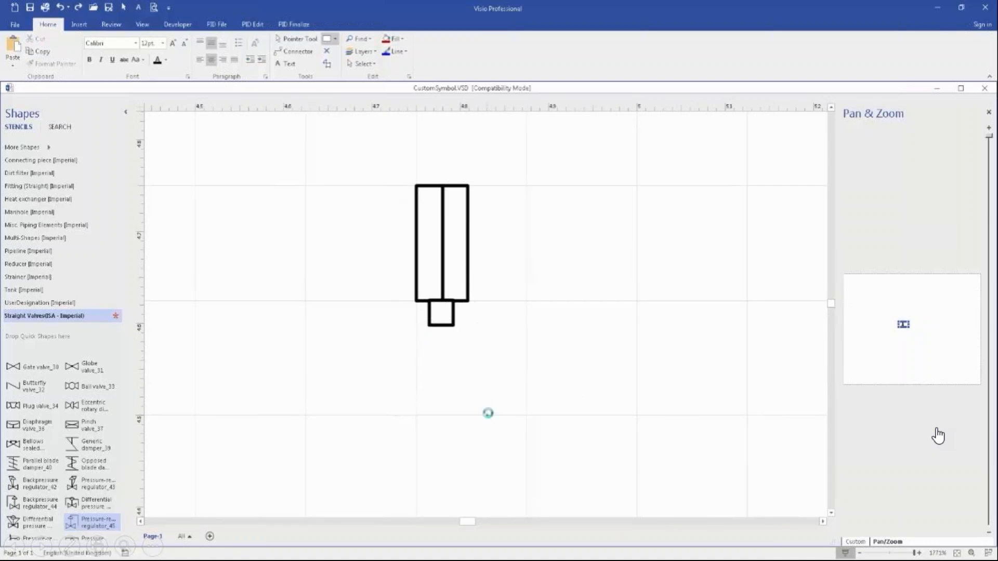
left_click(593, 376)
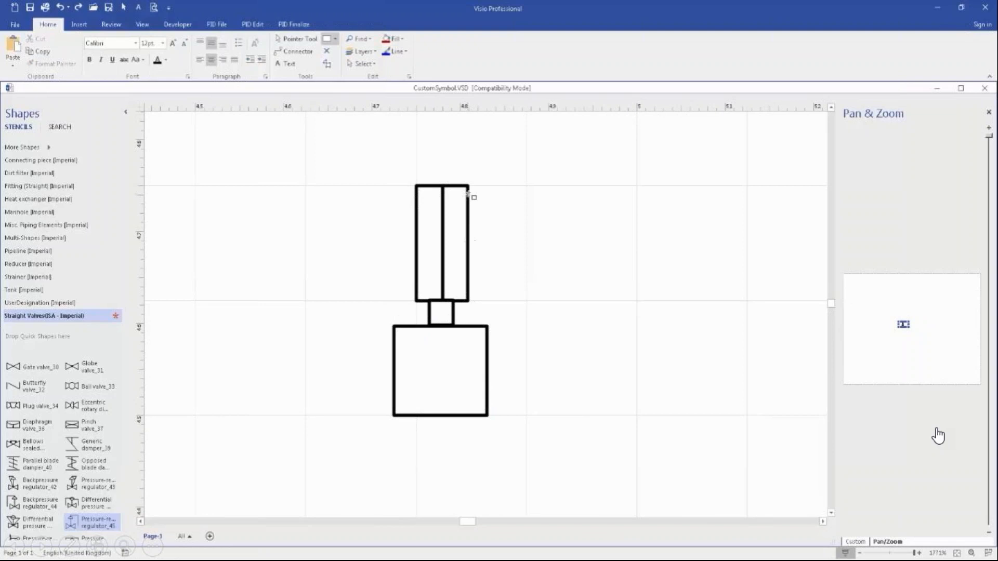
Add four tiny squares on the outer sides of the upright rectangles, one near each corner.
mouse_move(469, 195)
left_mouse_down()
mouse_move(475, 201)
mouse_move(410, 201)
left_mouse_up()
left_click(530, 248)
left_click_drag(470, 287, 474, 292)
left_click(503, 282)
left_click_drag(416, 294, 409, 288)
left_click(551, 261)
Fill the large lower square with yellow.
key("ctrl+1")
left_click(463, 361)
right_click(490, 361)
key("Return")
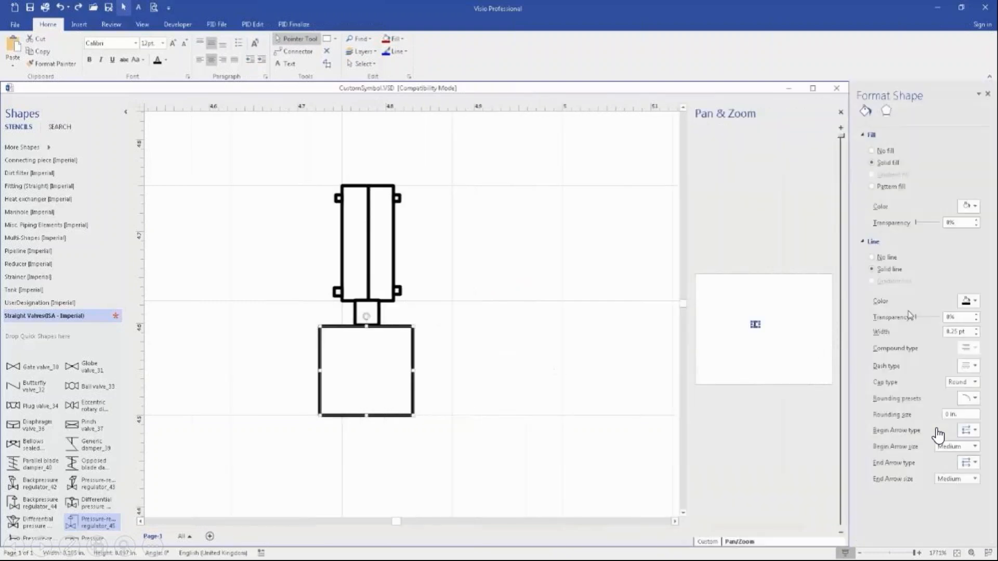
left_click(976, 206)
left_click(939, 283)
left_click(590, 292)
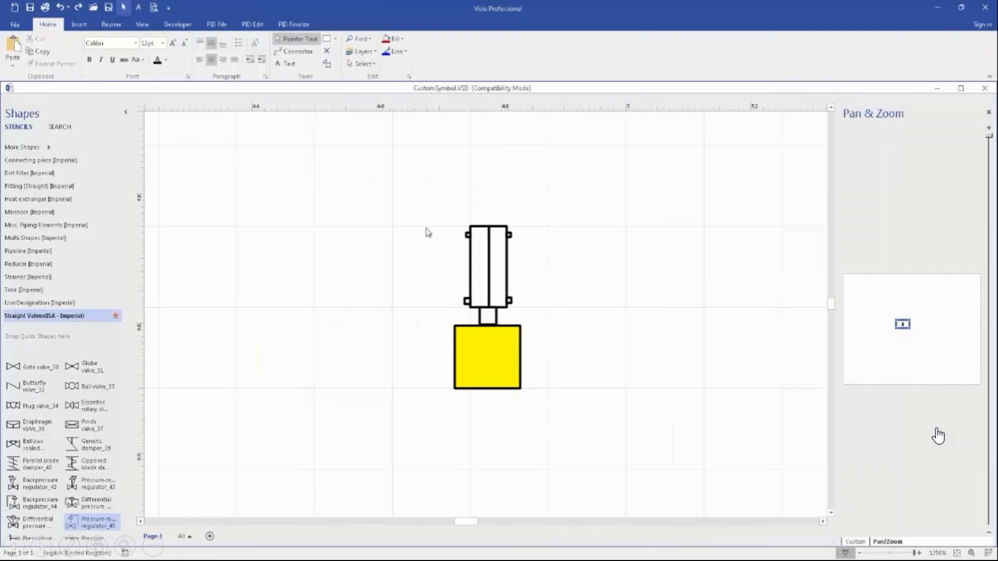
Group all the drawn rectangles and squares into a single shape.
key("alt+l")
left_click_drag(414, 202, 474, 297)
left_click_drag(500, 337, 579, 439)
left_click(276, 63)
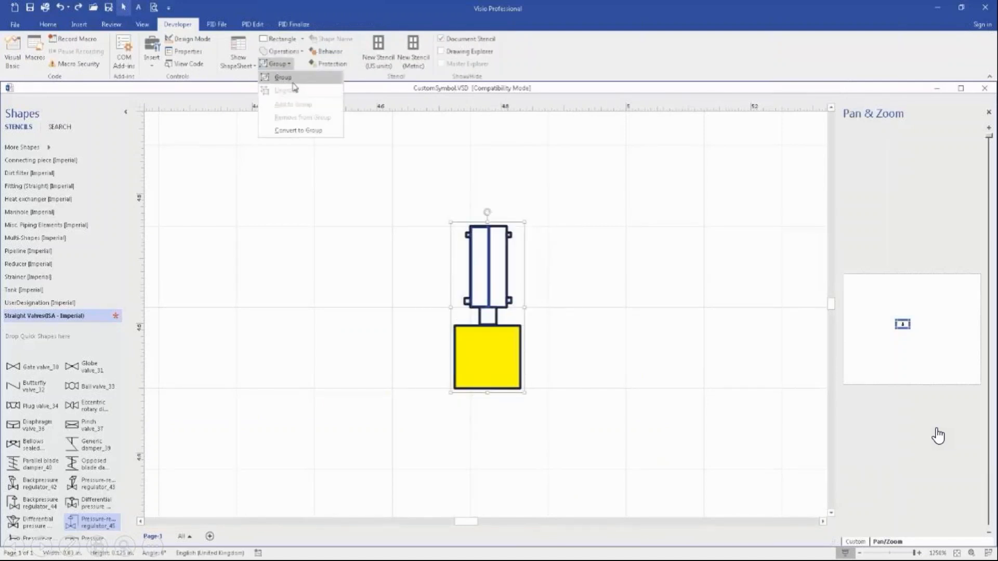
left_click(292, 81)
left_click(394, 210)
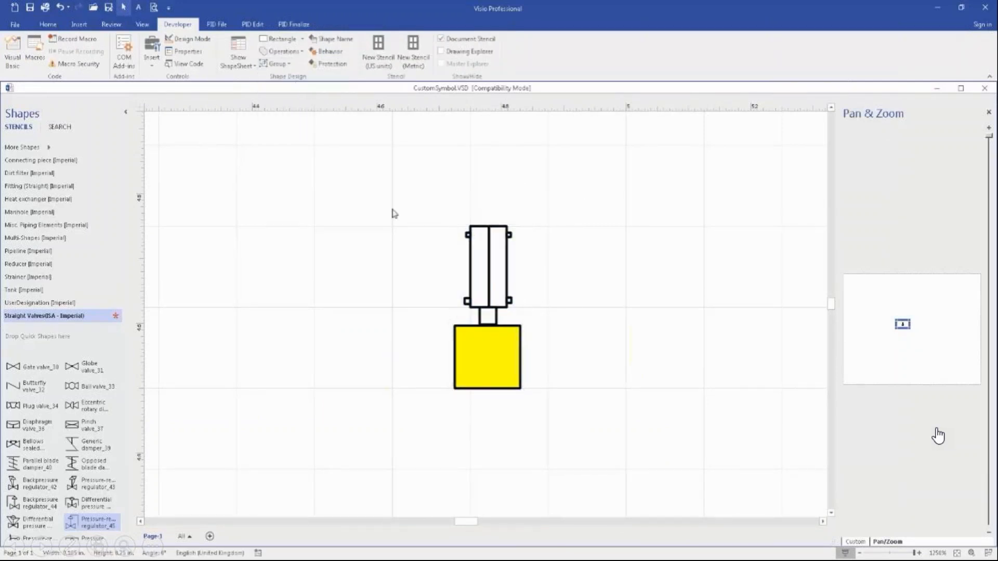
Add connection points at mid-height on both outer edges and the centre line of the grouped symbol's upper body.
left_click(481, 282)
left_click_drag(405, 207, 613, 436)
left_click(48, 25)
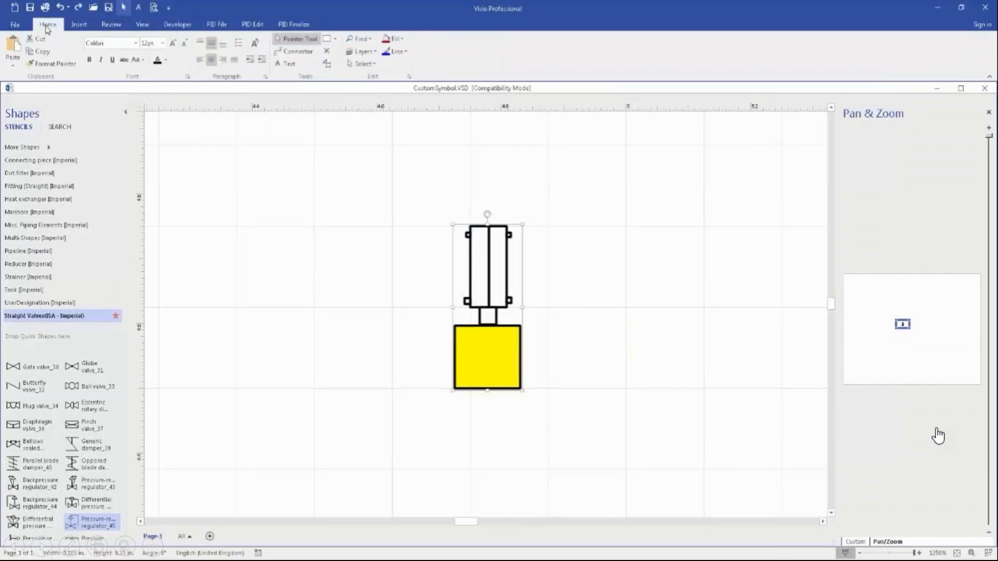
left_click(328, 53)
scroll(465, 260, "up", 2)
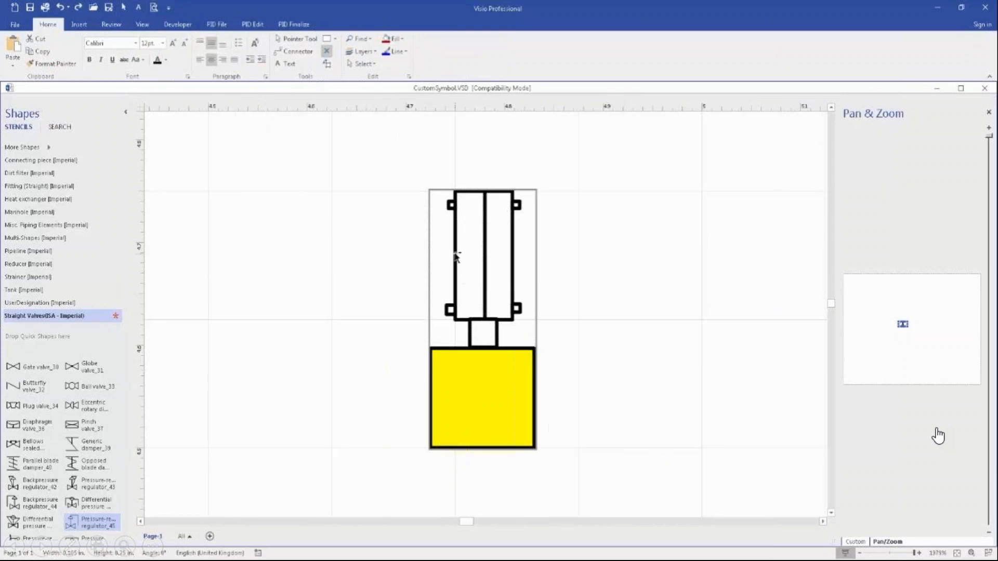
left_click(457, 254, "ctrl")
left_click(485, 254, "ctrl")
right_click(485, 254)
left_click(525, 273)
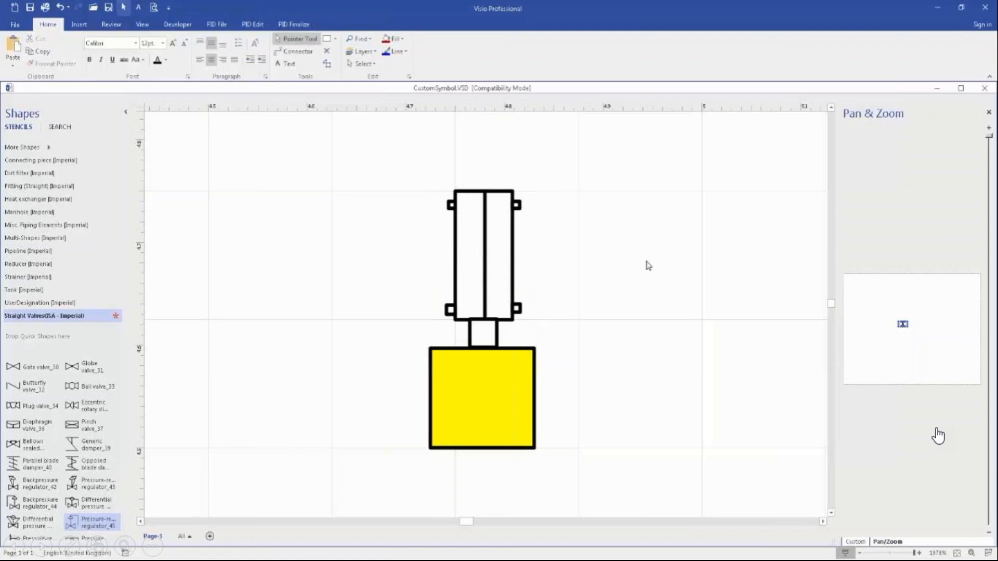
Start creating a new symbol from the whole grouped shape with object class Valve (straight) [PHI-PVLS].
scroll(648, 266, "down", 1, "ctrl")
left_click_drag(401, 185, 645, 467)
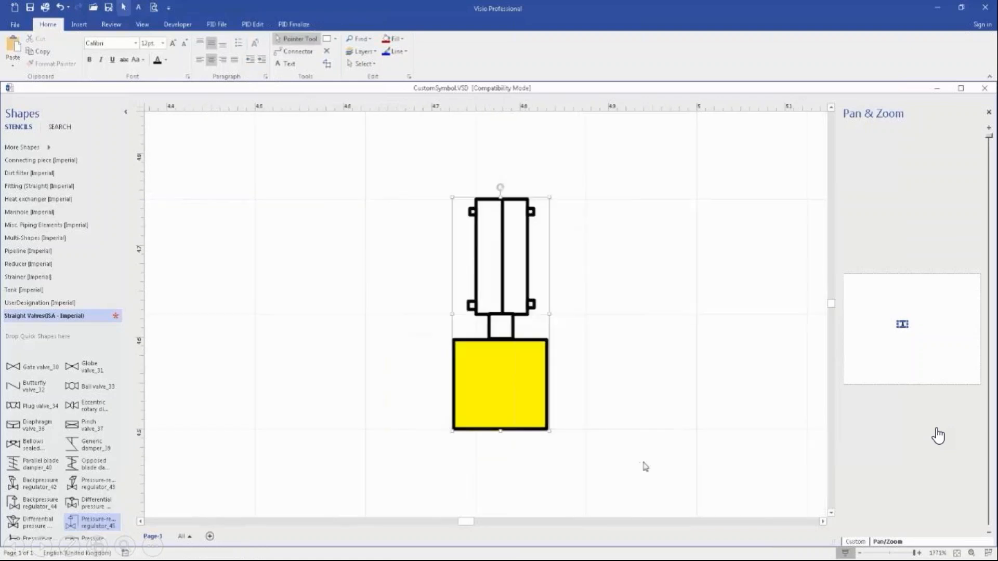
left_click(306, 26)
left_click(177, 52)
left_click(287, 138)
scroll(284, 260, "down", 5)
left_click(280, 303)
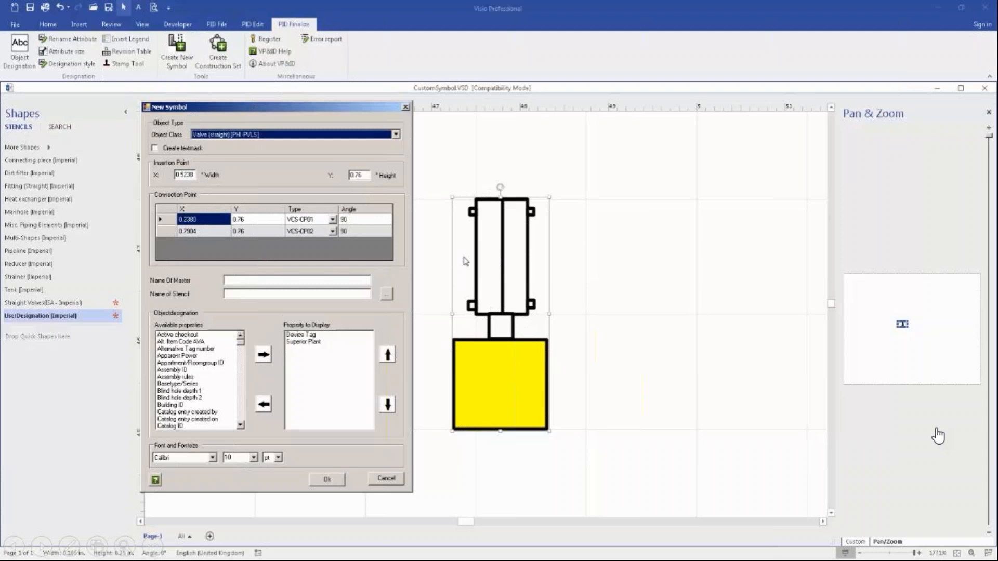
Set the angle of connection point VCS-CP01 to 0 and VCS-CP02 to 180.
left_click(360, 220)
type("0")
left_click(358, 231)
type("180")
key("Up")
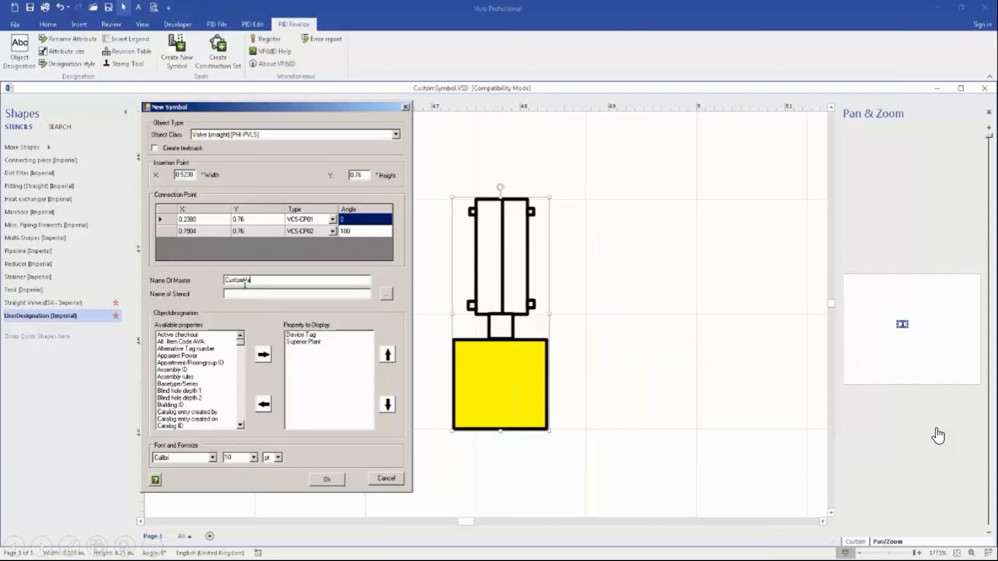
Name the master CustomValve, assign it to the UserDesignation.vss stencil, and create the symbol.
left_click(386, 294)
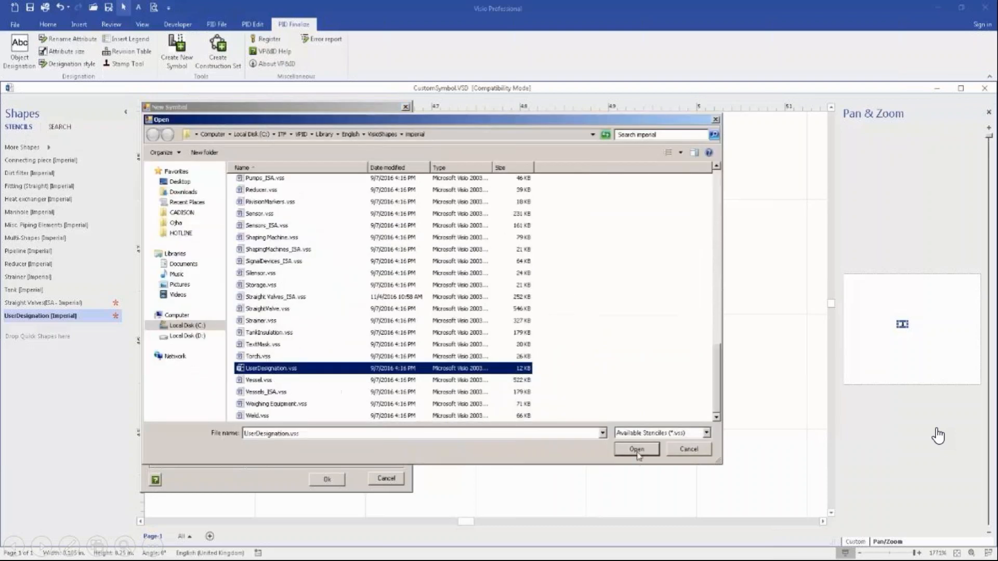
left_click(637, 450)
left_click(309, 335)
left_click(327, 480)
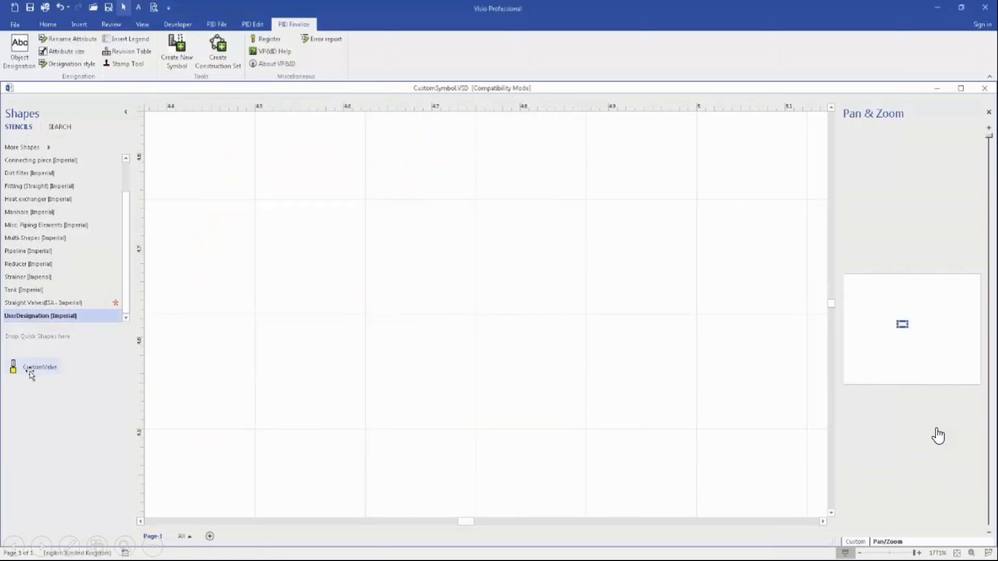
Place a pipeline on the empty page and insert CustomValve on its lower horizontal segment.
left_click(29, 251)
left_click_drag(77, 372, 473, 319)
left_click(31, 315)
left_click_drag(19, 372, 405, 375)
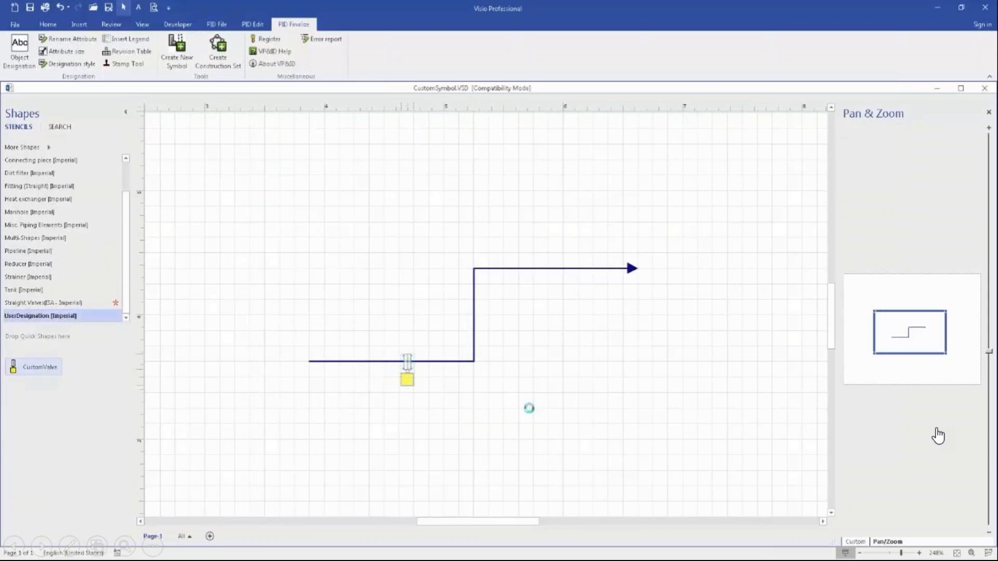
Review the inserted CustomValve's data and the connected pipe runs in its connection overview.
scroll(396, 374, "up", 5, "ctrl")
left_click(416, 283)
right_click(417, 285)
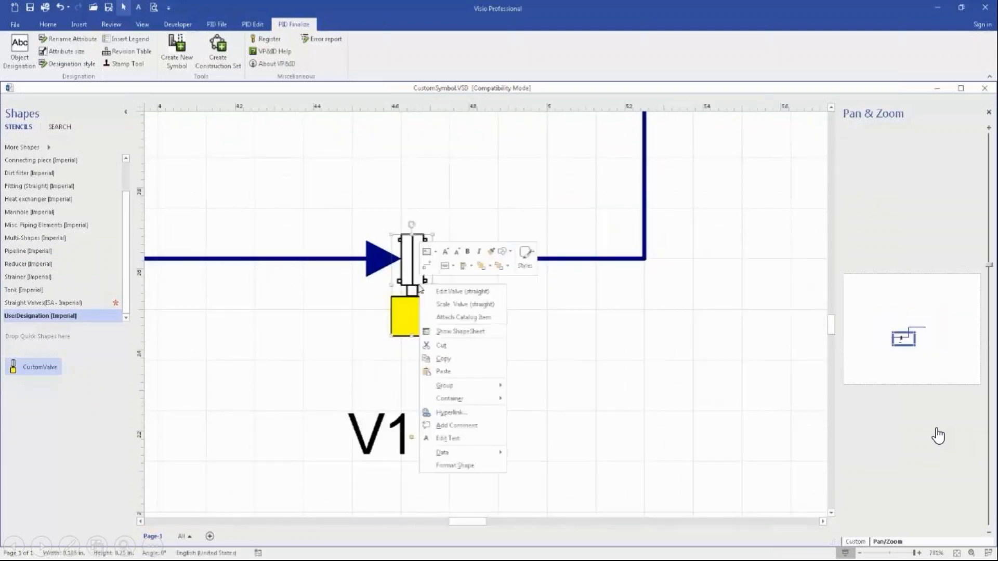
left_click(462, 290)
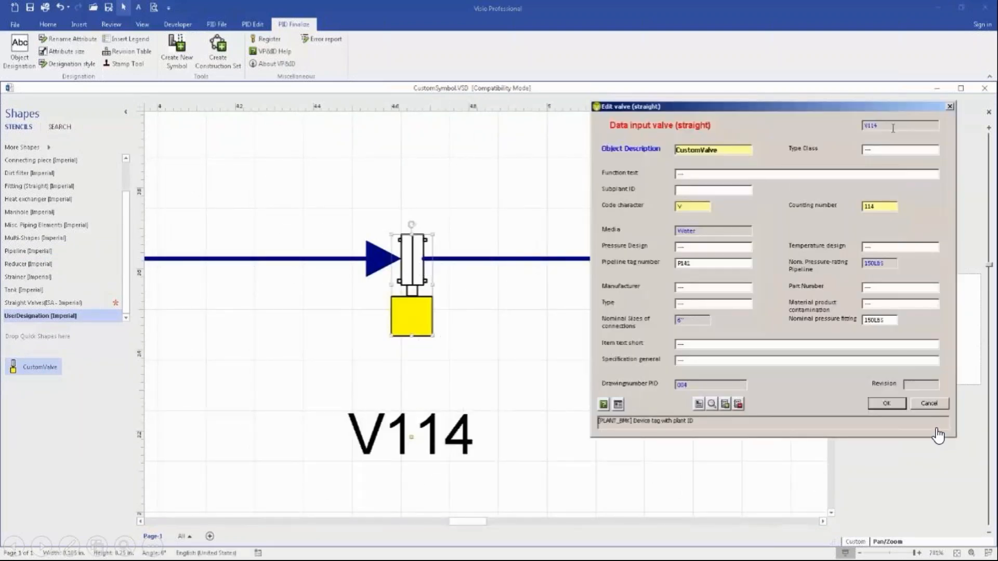
left_click(619, 405)
left_click(682, 123)
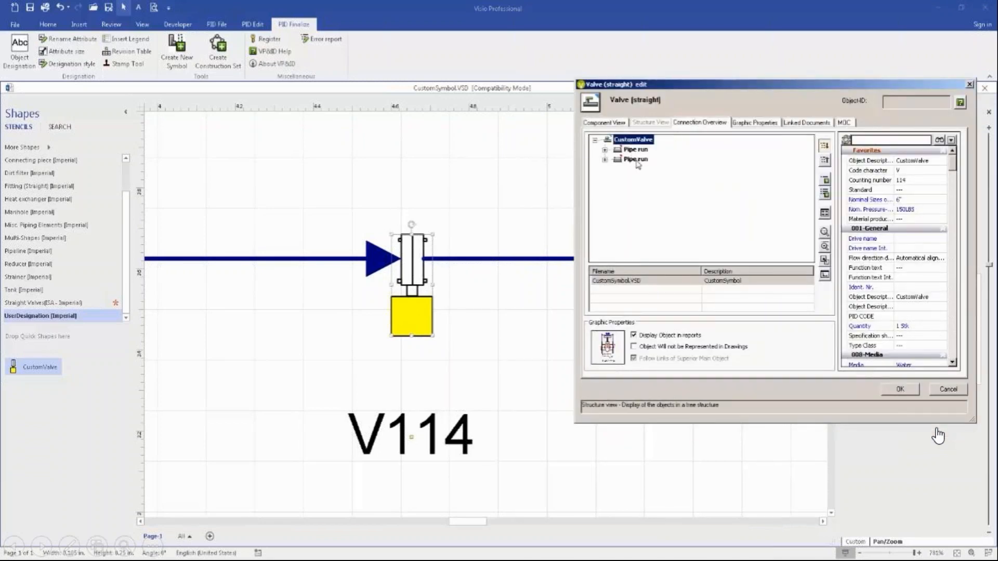
left_click(635, 159)
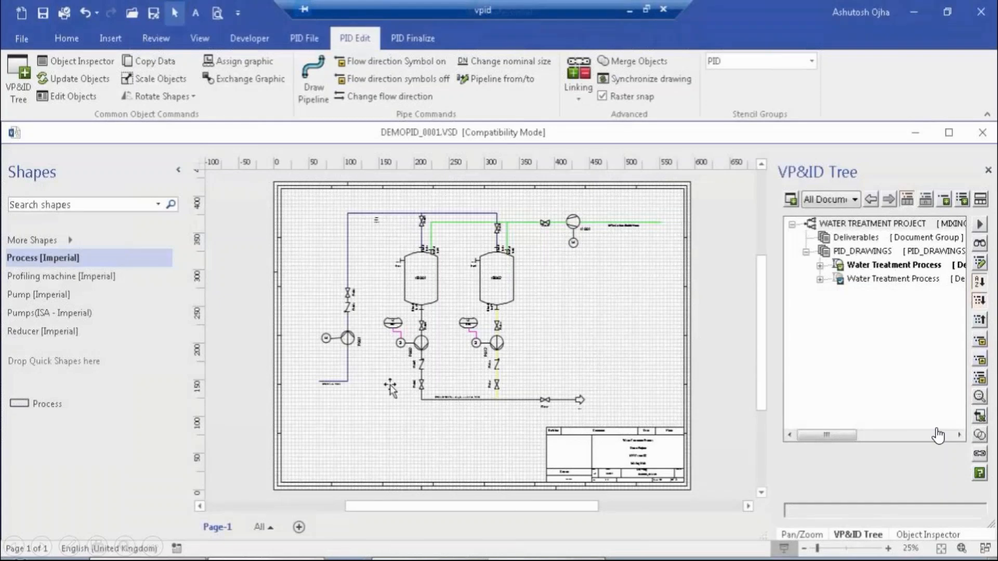
In the DEMOPID_0001.VSD session, start a report for WATER TREATMENT PROJECT using the Equipment List Excel template.
left_click(864, 226)
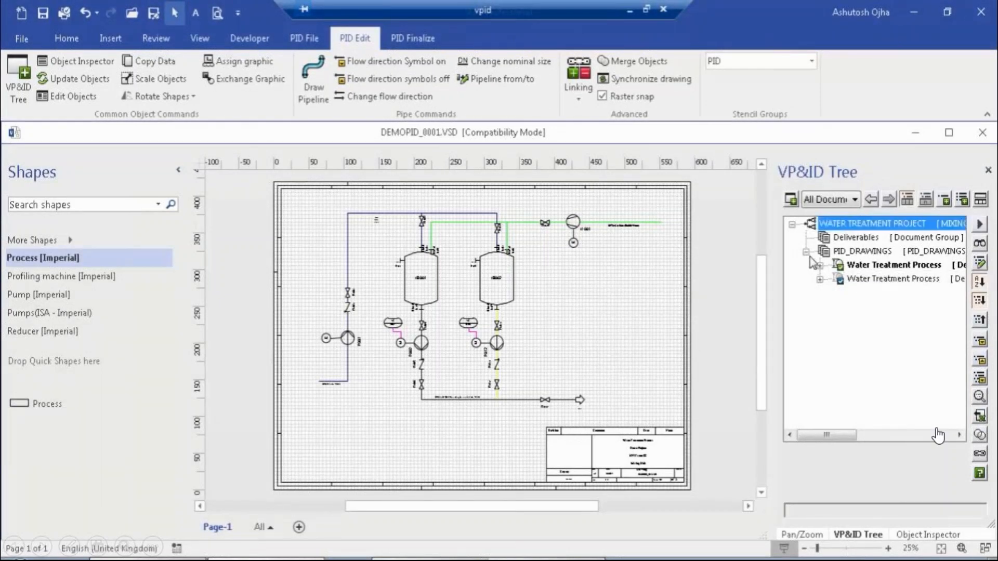
right_click(860, 230)
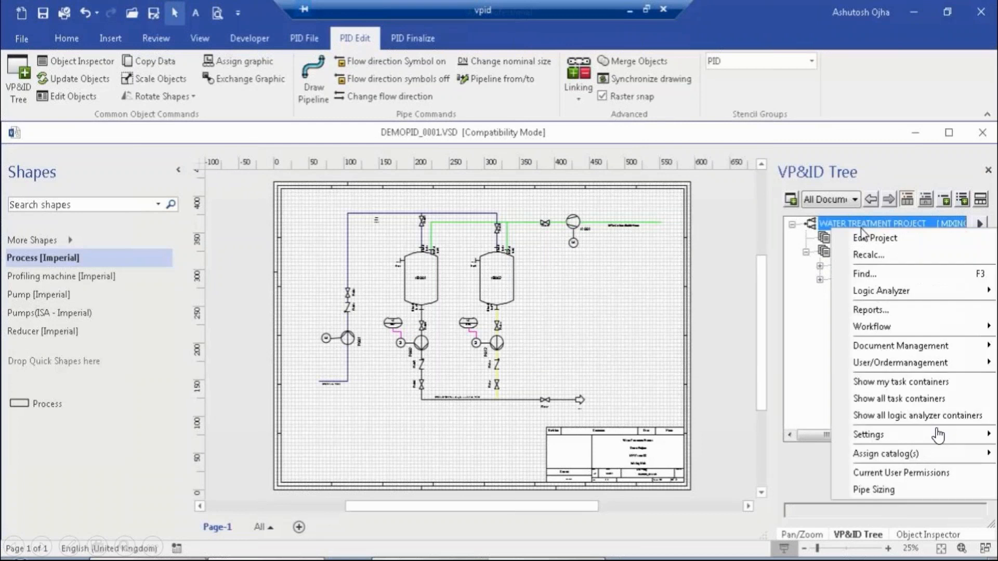
left_click(869, 311)
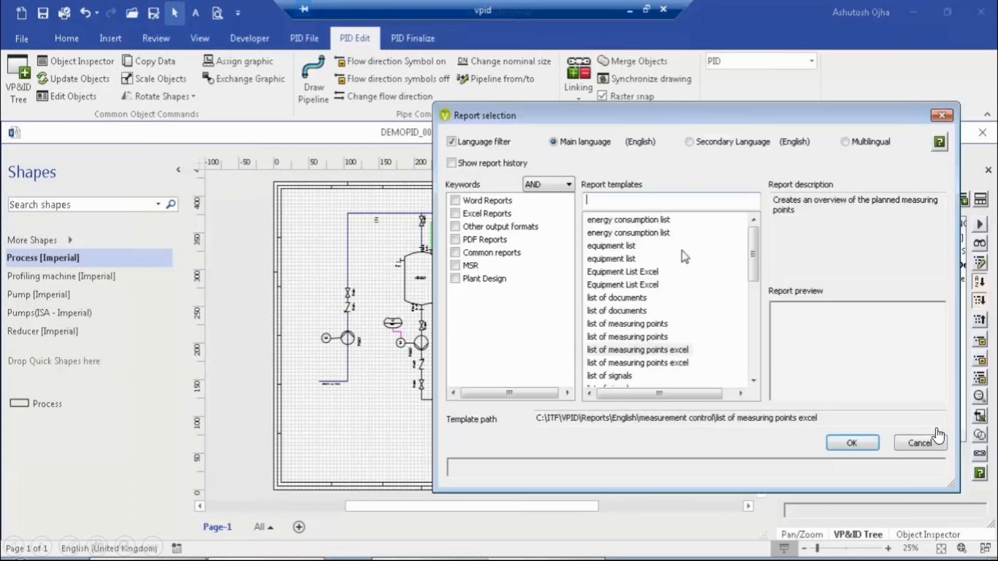
mouse_move(755, 251)
left_mouse_down()
mouse_move(757, 352)
mouse_move(754, 260)
left_mouse_up()
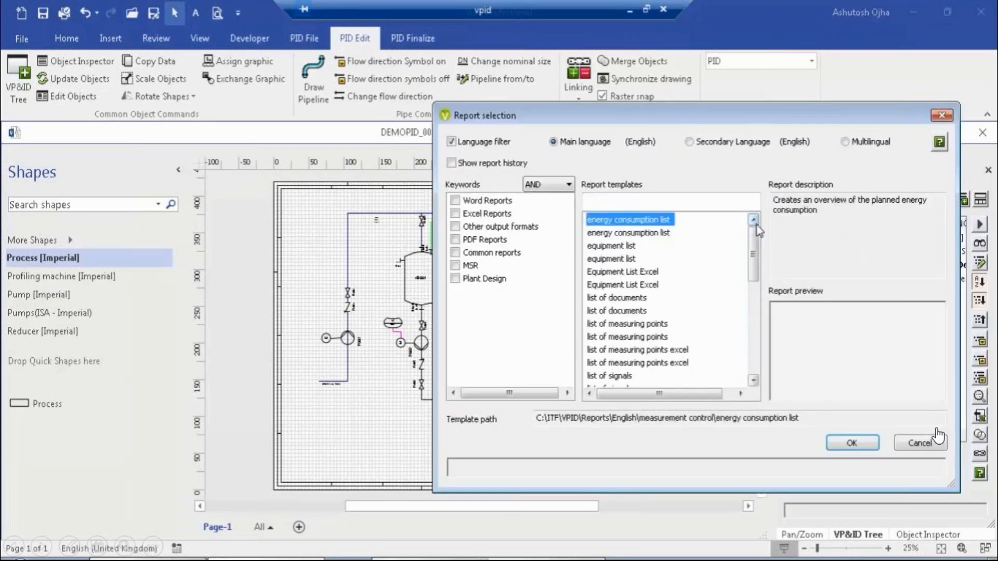
left_click(640, 278)
left_click(852, 442)
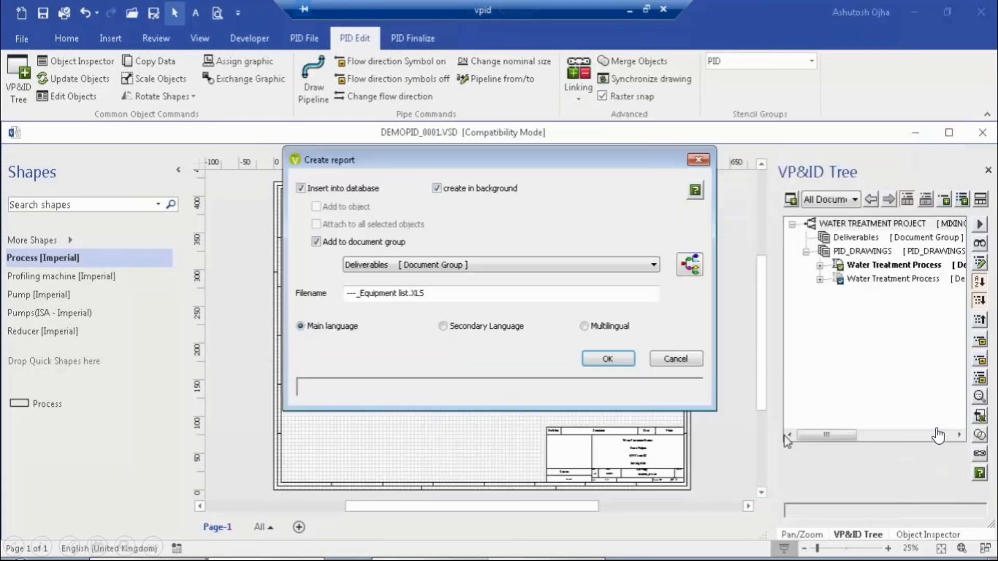
Create the report in the Deliverables document group with the filename DEMO_VPID_Equipment list.XLS.
left_click(626, 269)
left_click(537, 289)
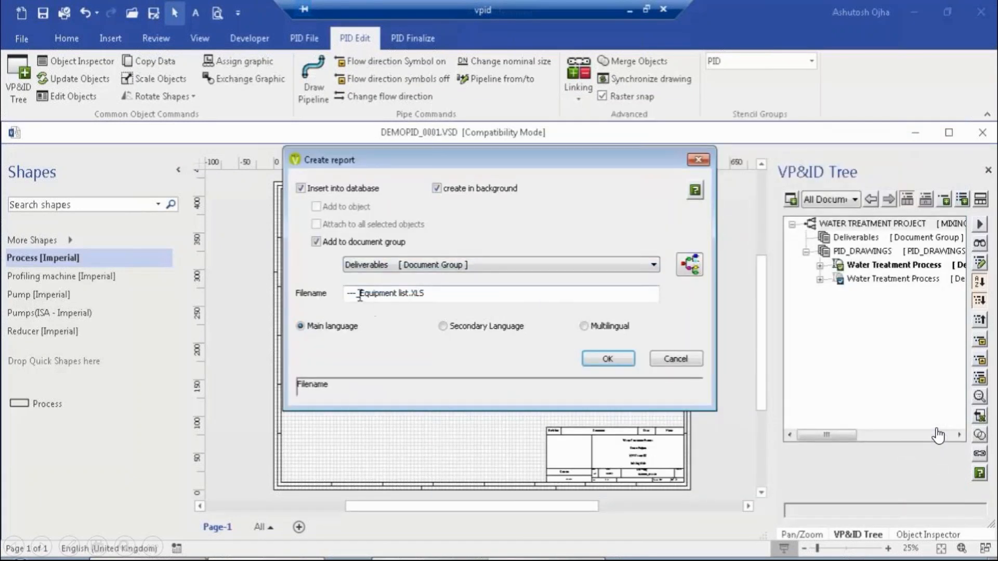
left_click_drag(359, 295, 289, 295)
type("DEMO_VPID")
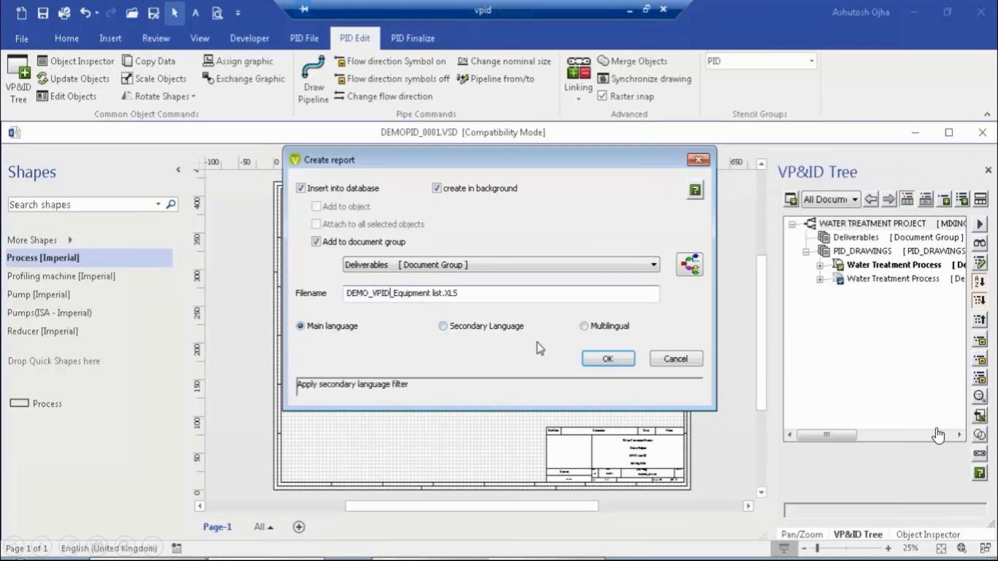
left_click(626, 367)
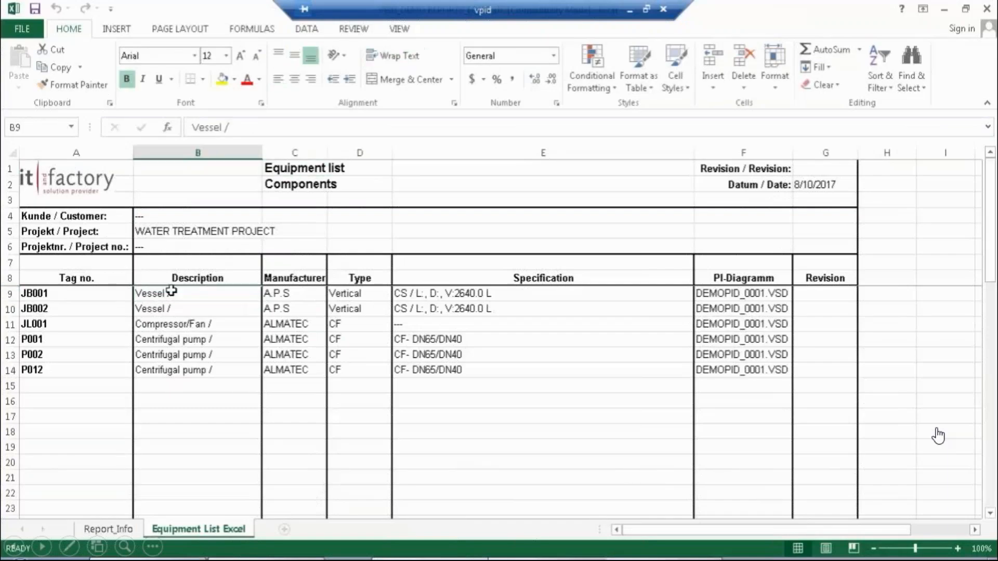
Review the equipment list's columns in Excel, close it, and locate the report under Deliverables in the project tree.
key("Right")
key("Right")
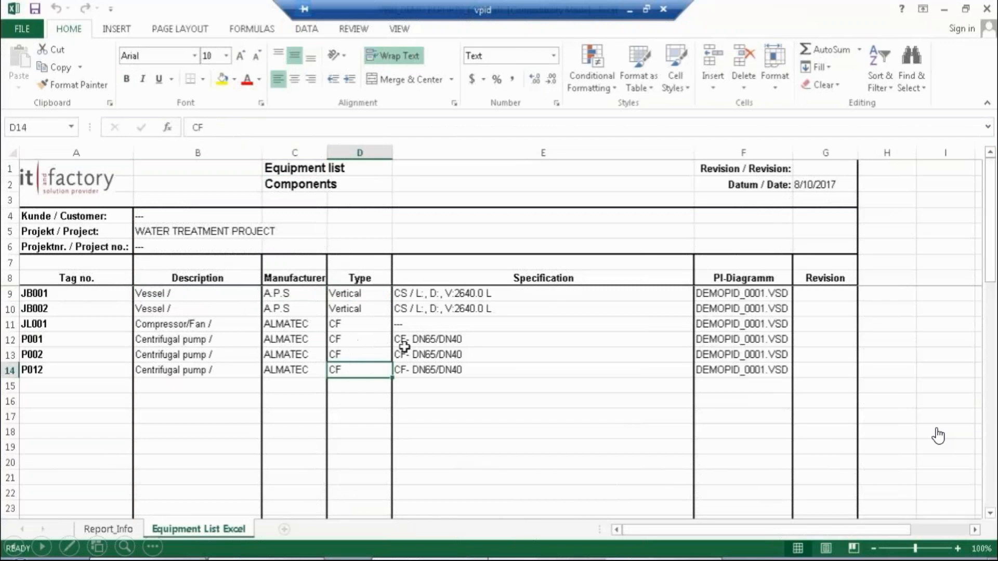
key("Right")
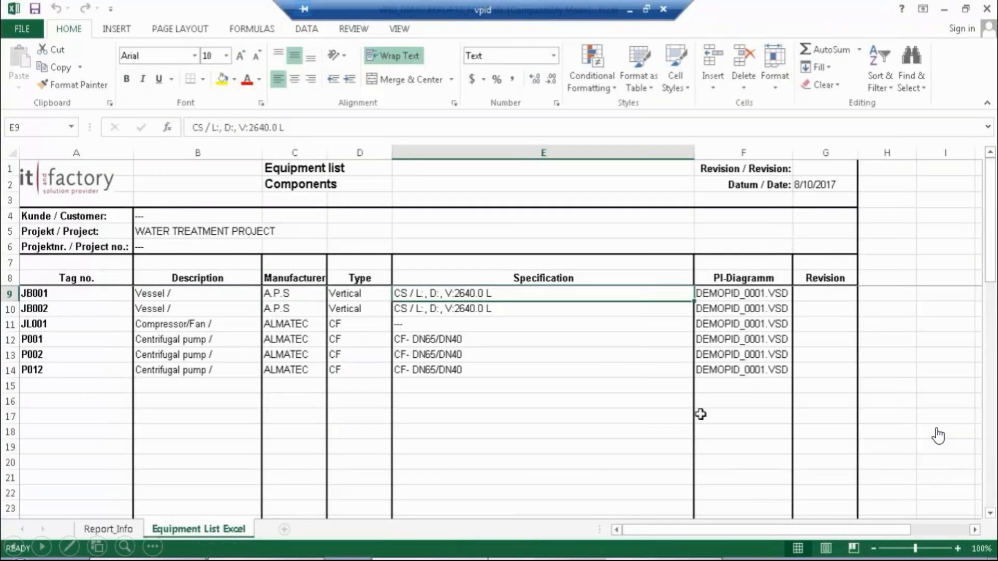
left_click(987, 8)
left_click(875, 251)
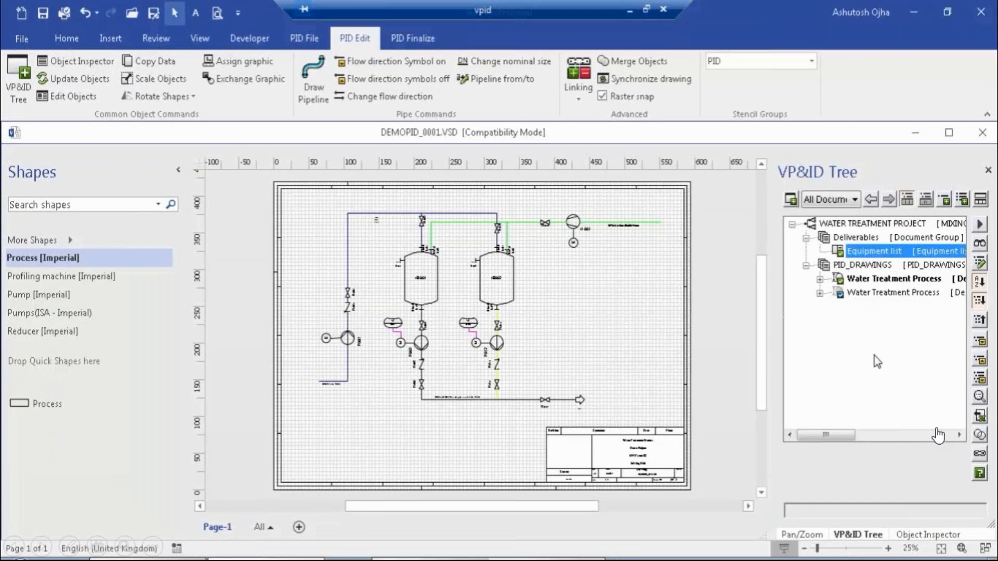
Start another report for WATER TREATMENT PROJECT using the Pipeline List Excel template.
right_click(874, 229)
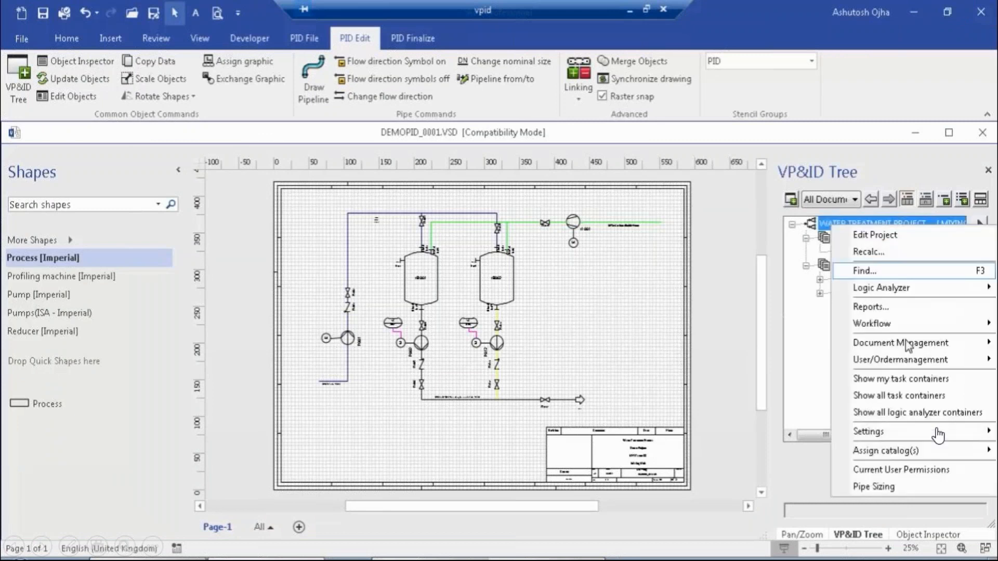
left_click(899, 313)
left_click_drag(754, 258, 763, 315)
left_click(637, 338)
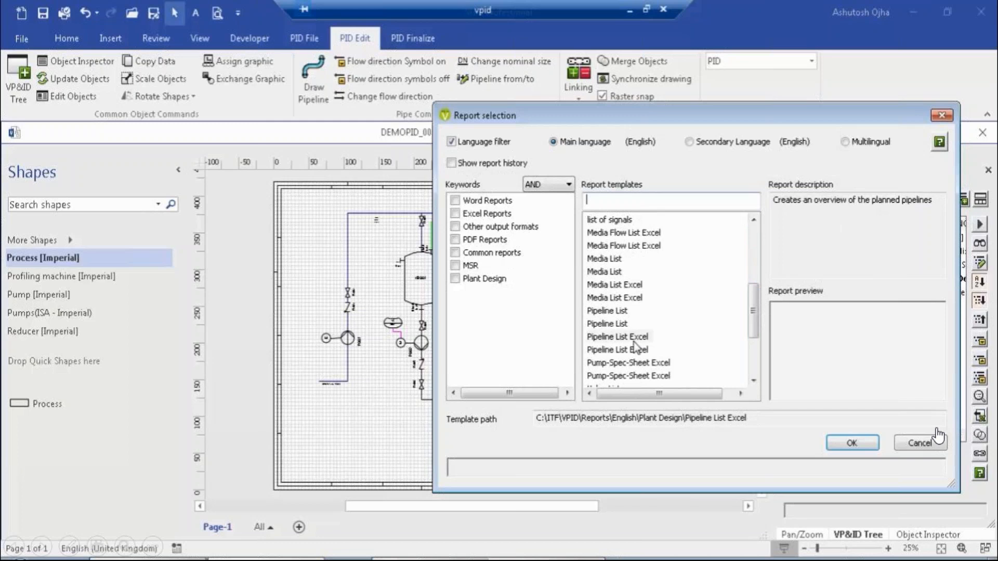
left_click(856, 443)
Create the pipeline report in the Deliverables document group with the filename DEMO_VPID_Pipeline list.XLS.
left_click(347, 293)
type("DEMO")
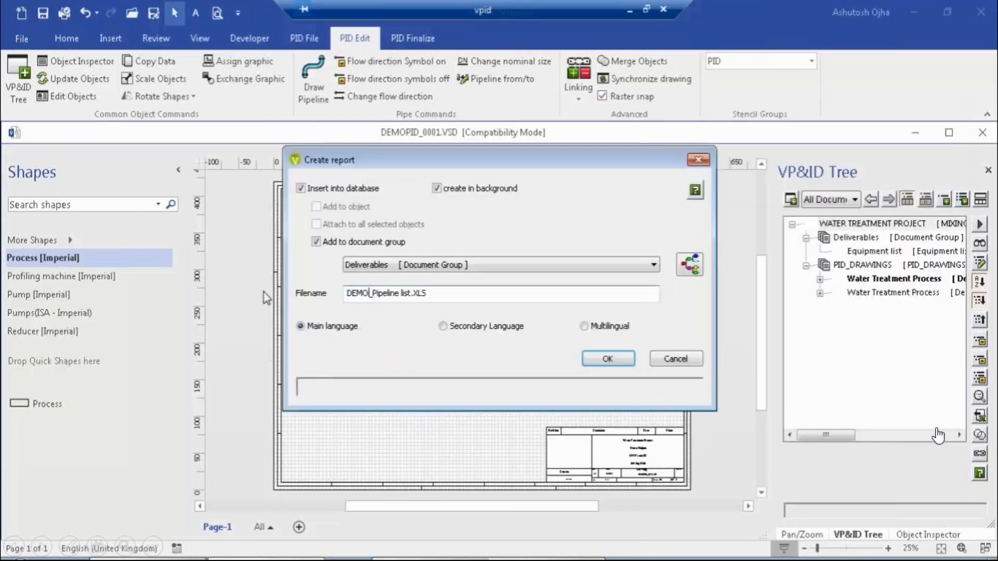
type("_VPID")
left_click(608, 359)
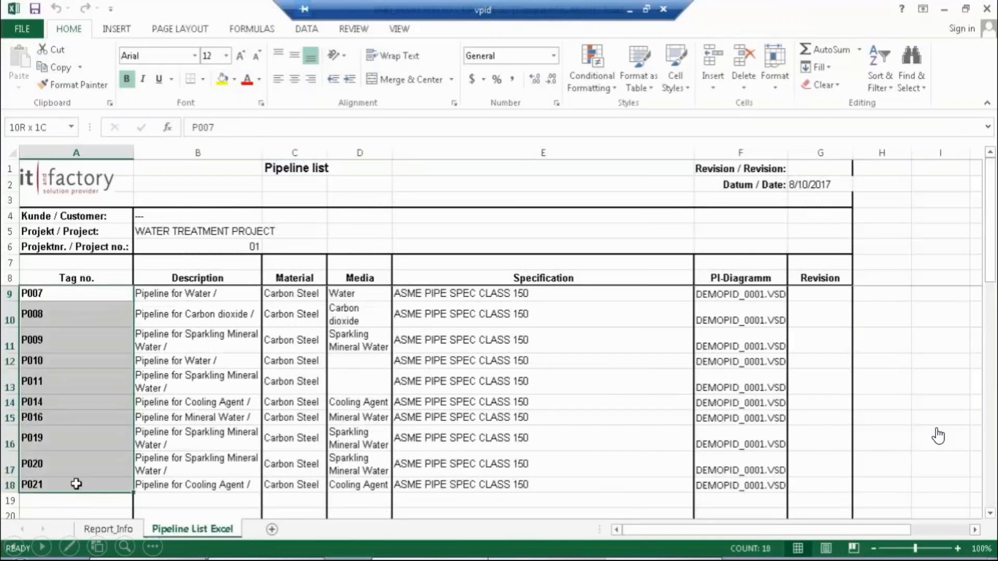
Review the pipeline list's material, media, specification and PI diagram columns in Excel, close it, and locate the Deliverables group.
left_click(303, 294)
left_click(349, 295)
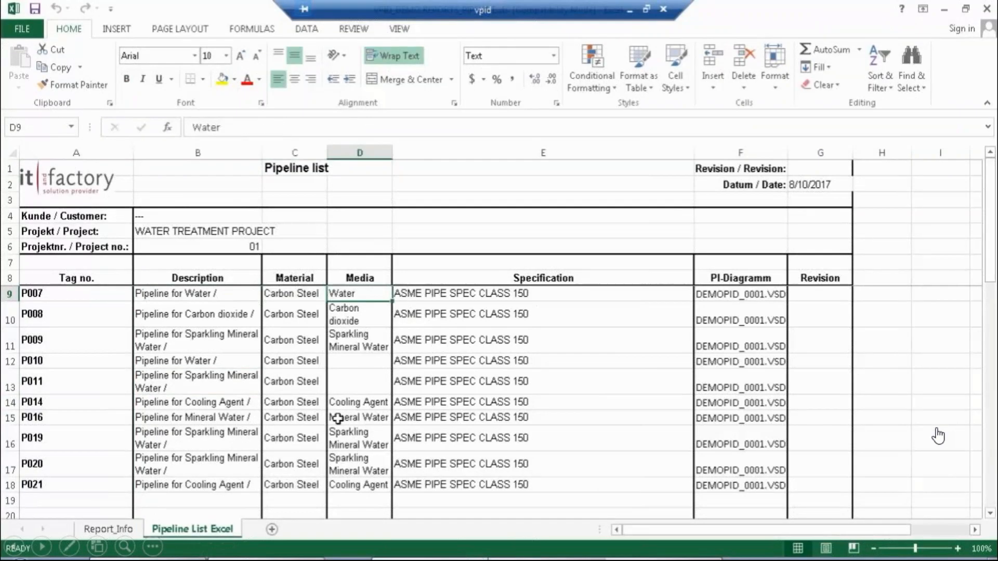
left_click_drag(521, 298, 528, 312)
left_click(738, 345)
left_click(529, 362)
left_click(987, 10)
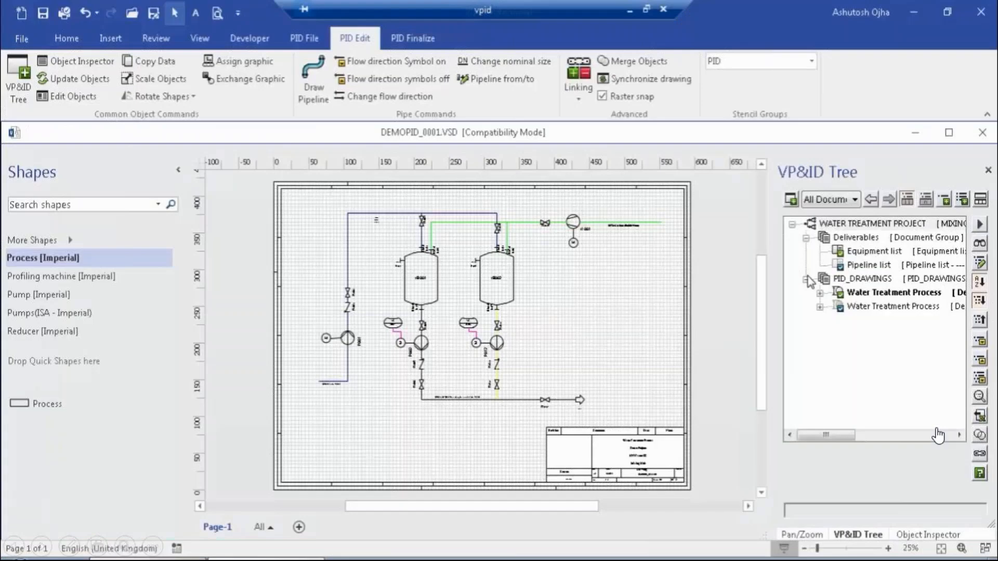
left_click(855, 238)
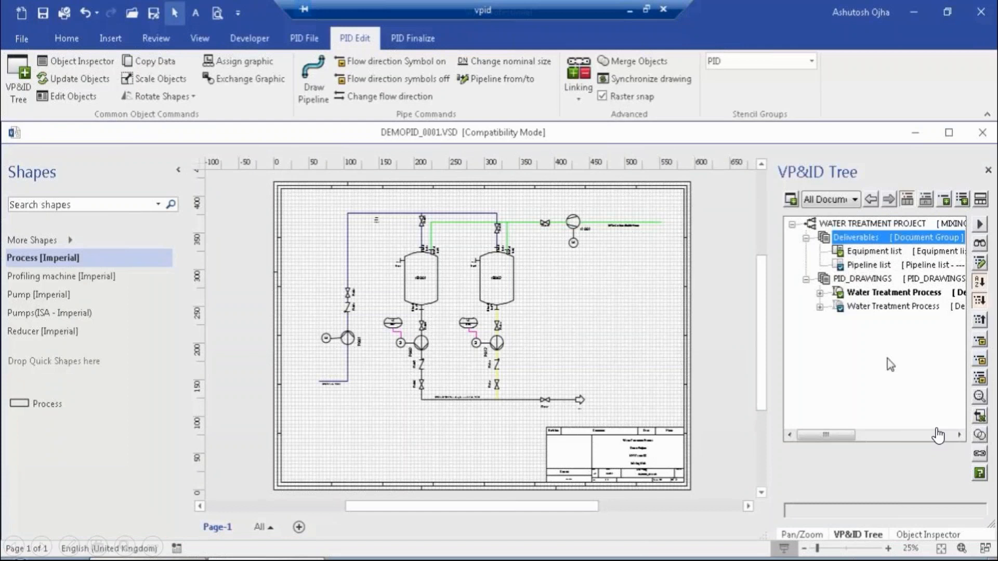
Start a report for WATER TREATMENT PROJECT using the Valve List Excel template.
right_click(874, 224)
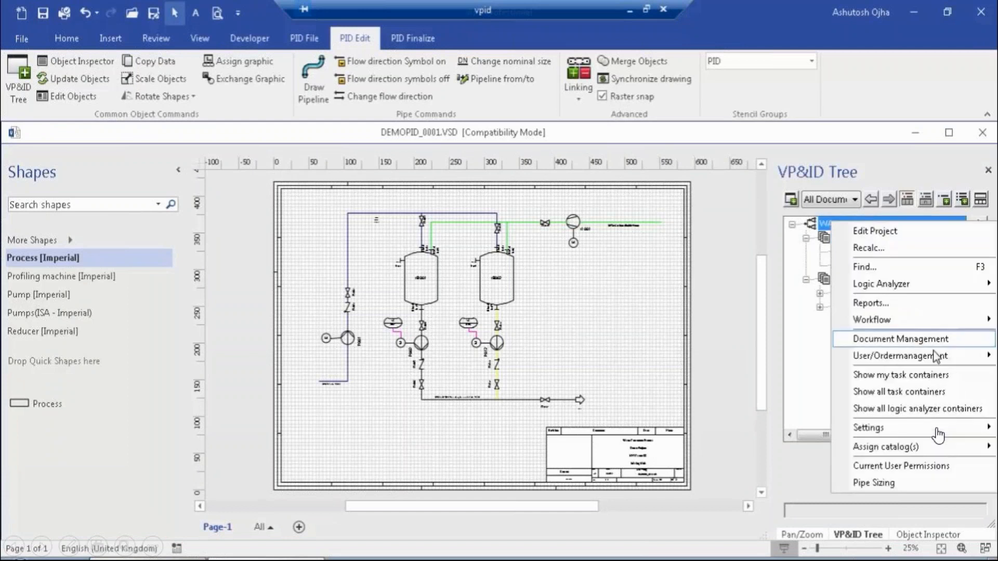
left_click(871, 303)
left_click_drag(755, 307, 756, 355)
left_click(630, 312)
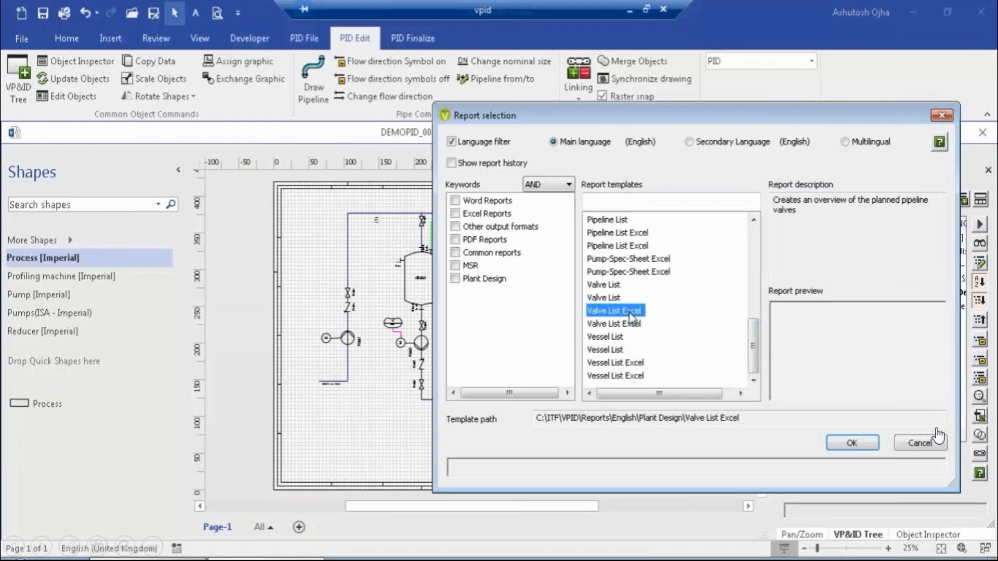
left_click(851, 443)
Create the valve report in the Deliverables document group with the filename DEMO_VPID_Valve list.XLS.
type("DEMO_VPOD_Valve list.XLS")
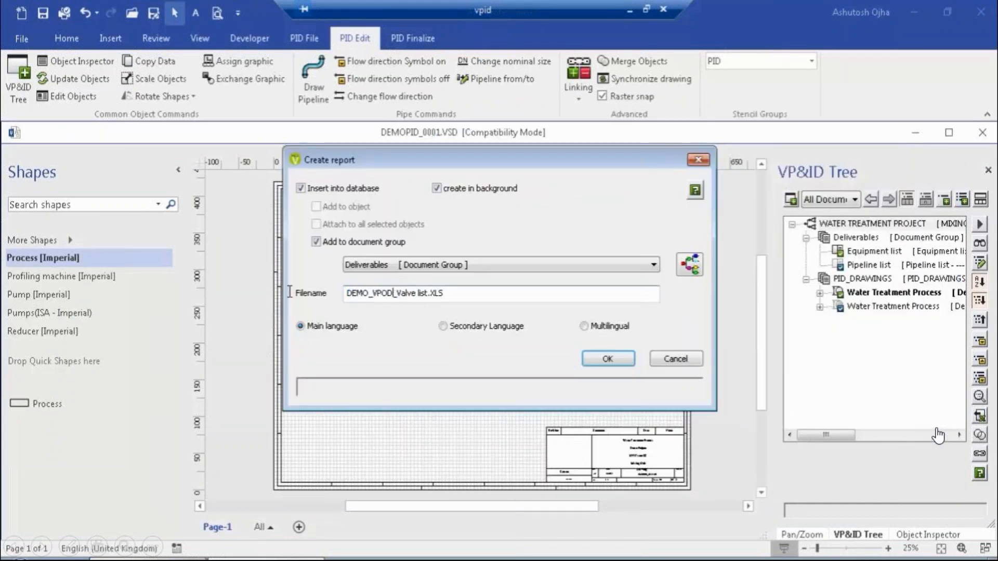
key("BackSpace")
key("BackSpace")
type("ID")
left_click(608, 360)
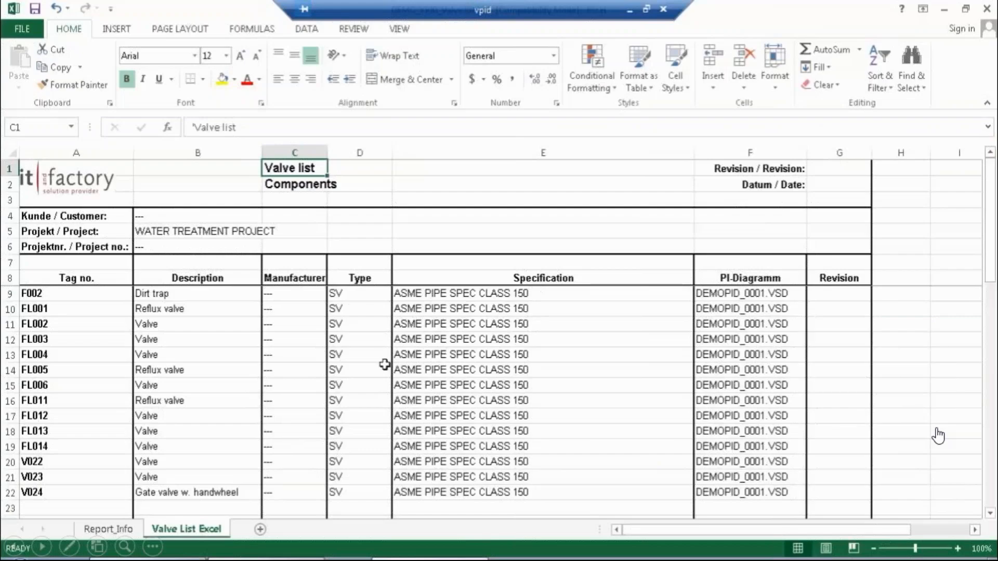
Review the valve list's tag numbers and descriptions in Excel, close it, and return to Deliverables in the project tree.
left_click(74, 280)
left_click_drag(89, 447, 93, 498)
left_click(198, 283)
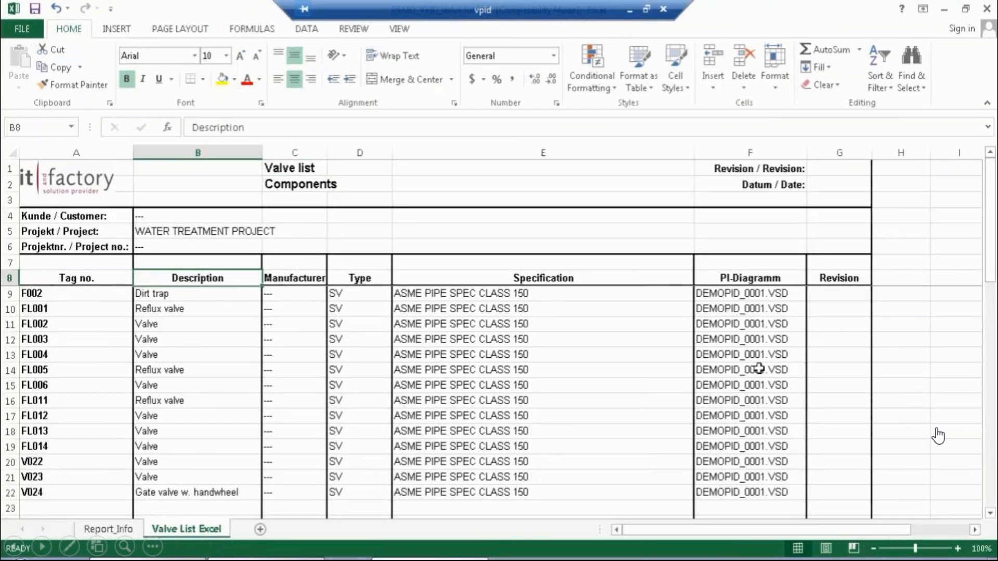
left_click(987, 8)
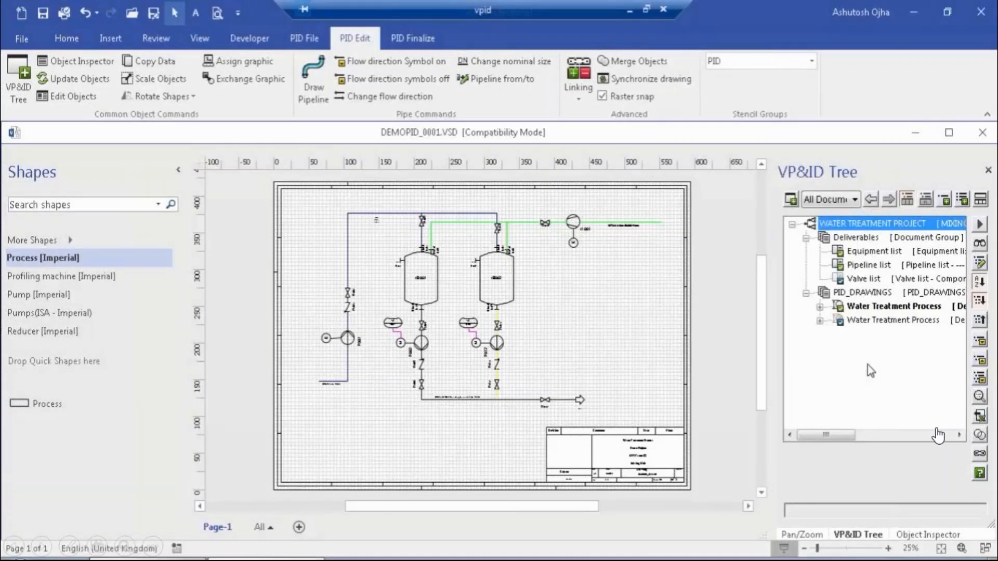
key("Down")
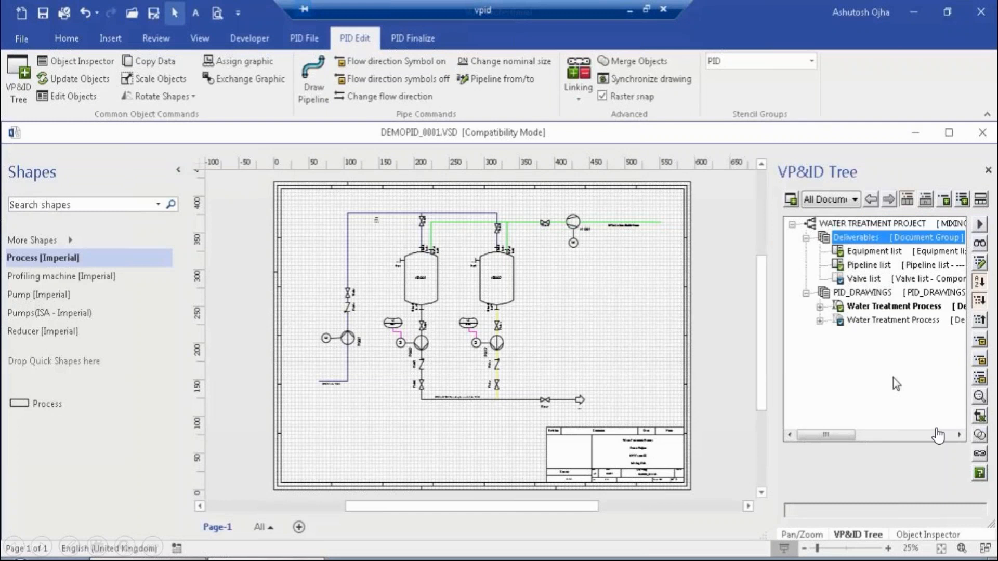
Open the Valve list document from the project tree, examine its Manufacturer column, and close the workbook.
left_click(880, 281)
right_click(880, 283)
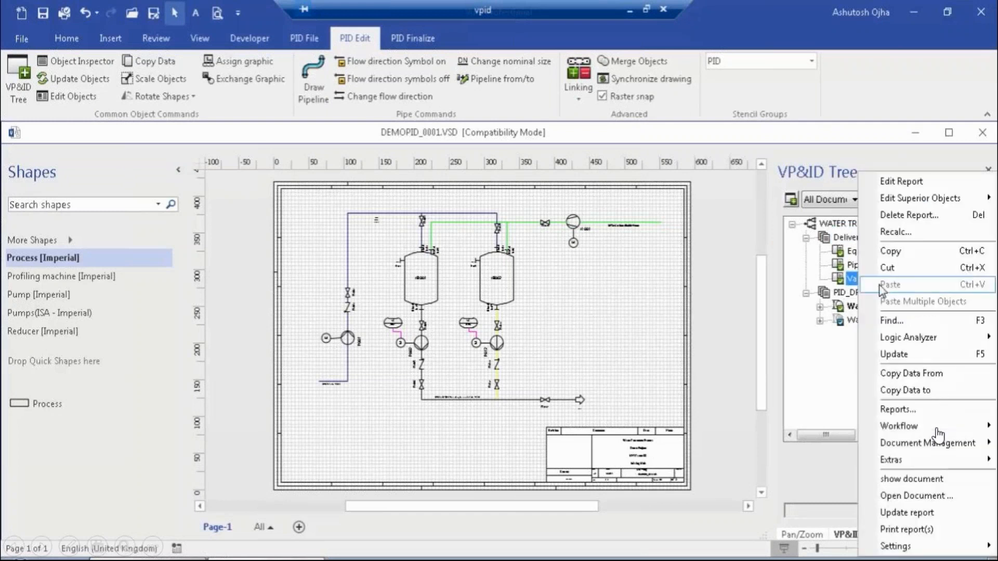
left_click(916, 497)
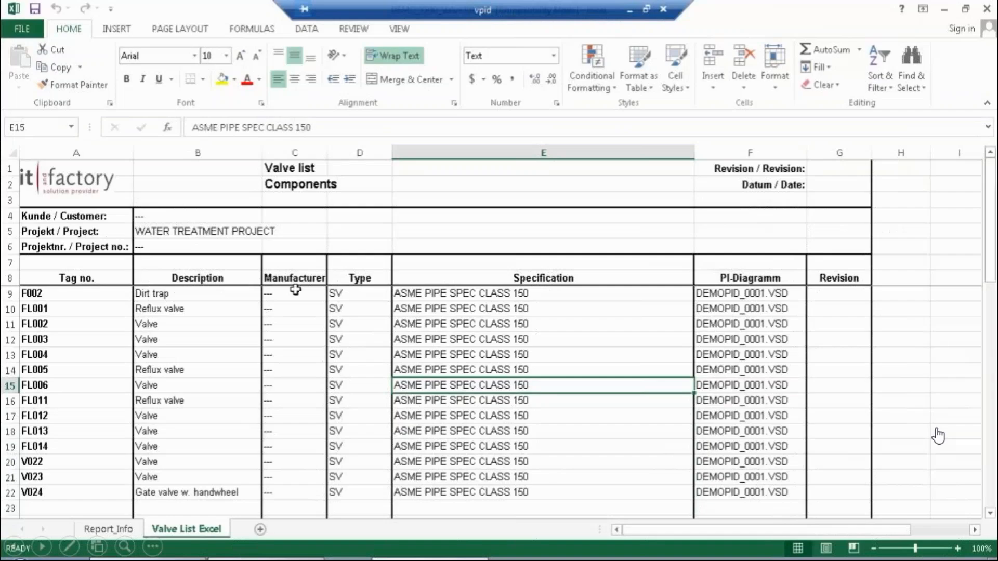
left_click_drag(286, 294, 285, 494)
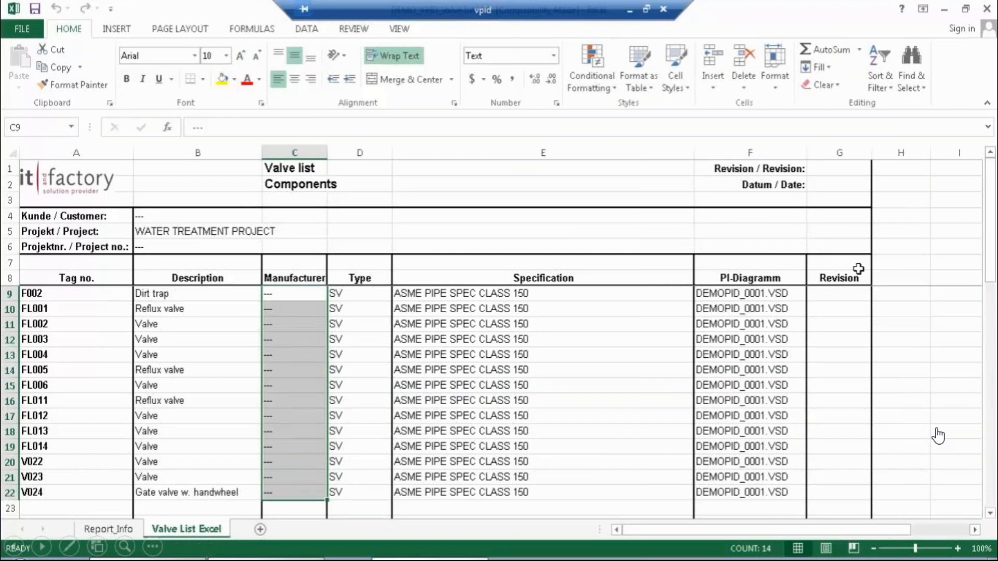
left_click(987, 8)
Open the drawing's process objects in the object table and filter the object class to PHI-PVLS.
mouse_move(646, 407)
left_mouse_down()
mouse_move(326, 234)
mouse_move(303, 205)
left_mouse_up()
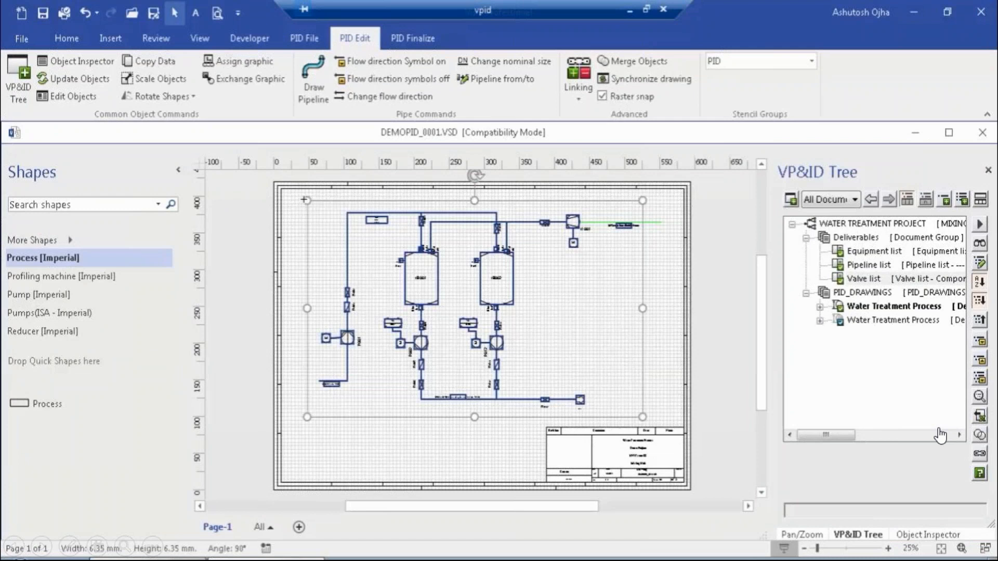
left_click(67, 96)
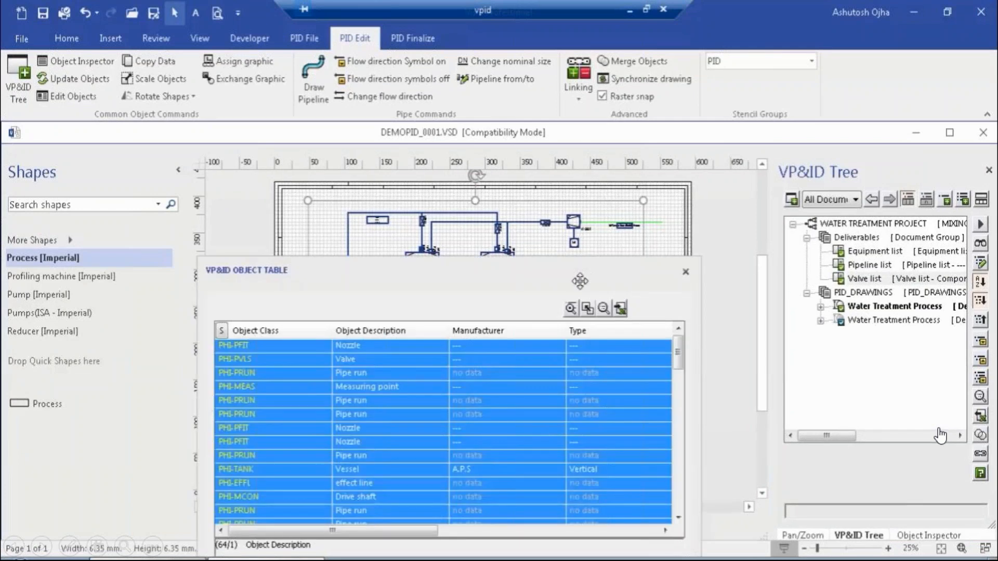
left_click(325, 330)
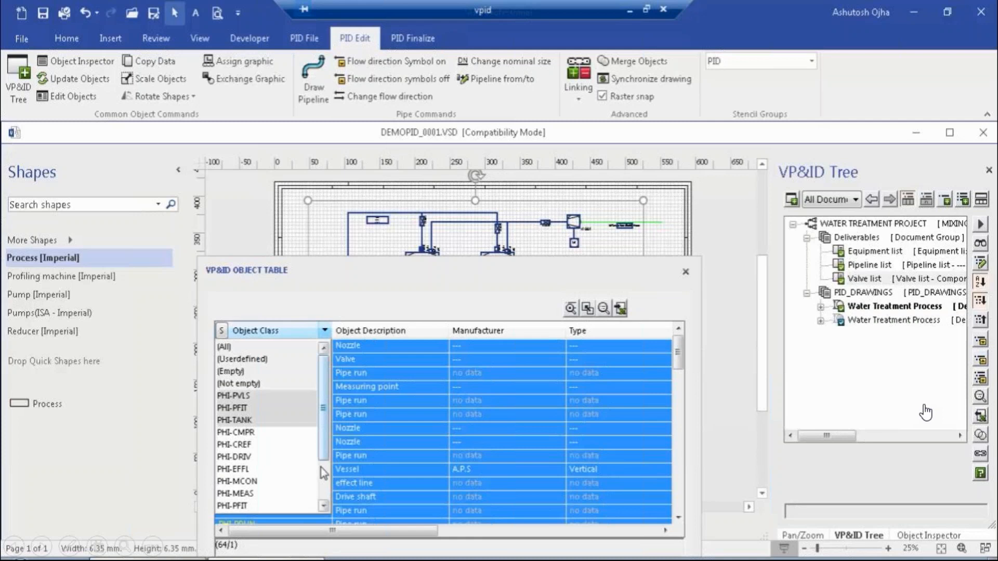
scroll(322, 487, "down", 3)
left_click(240, 496)
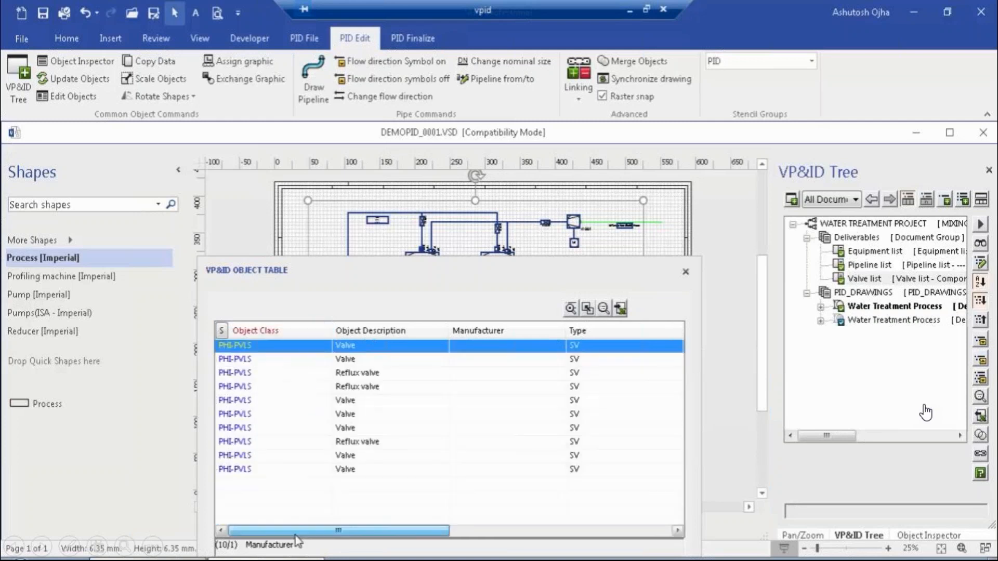
Fill the Manufacturer column with EMERSON for all filtered valves and close the object table.
right_click(494, 331)
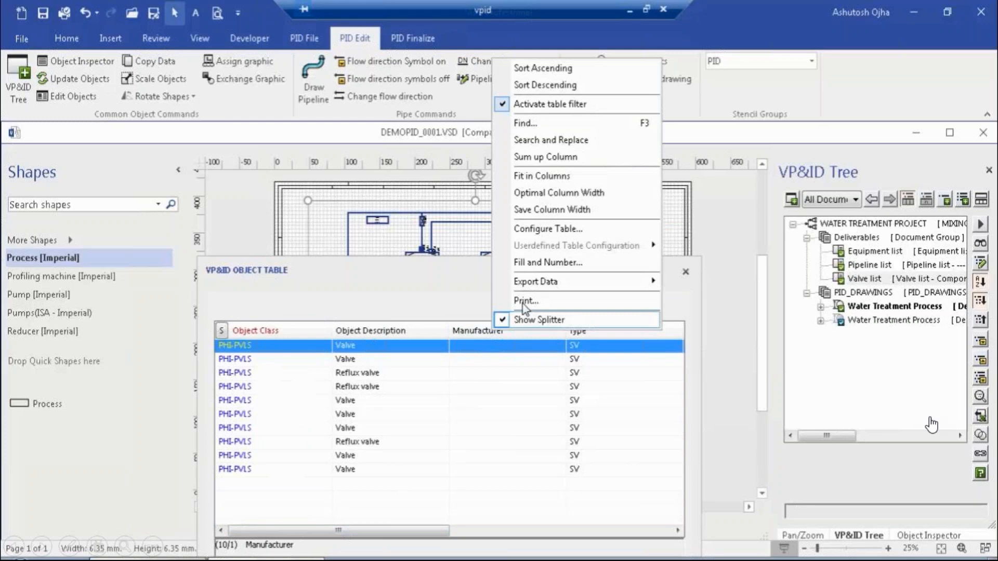
left_click(525, 261)
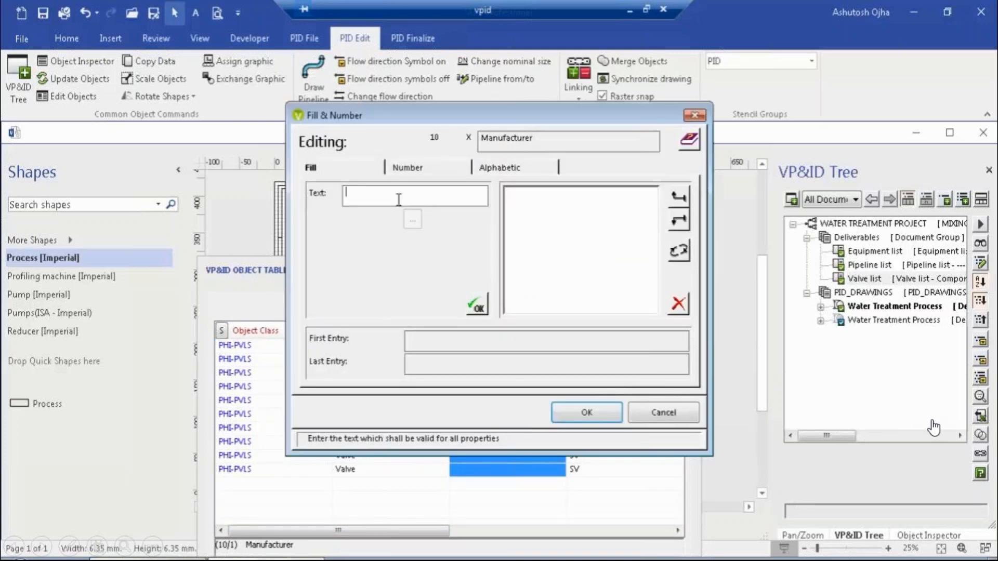
type("EMERSON")
left_click(476, 306)
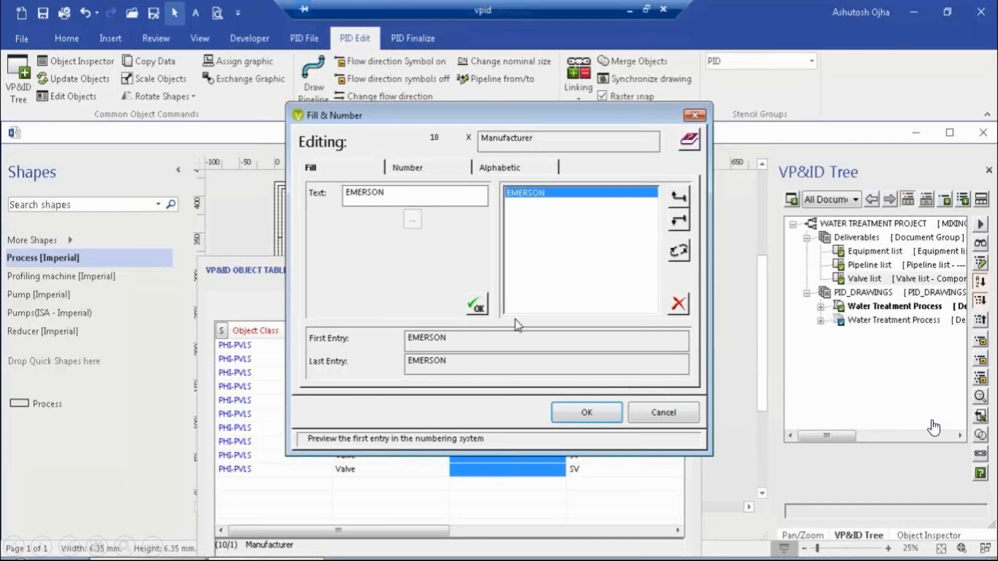
left_click(585, 414)
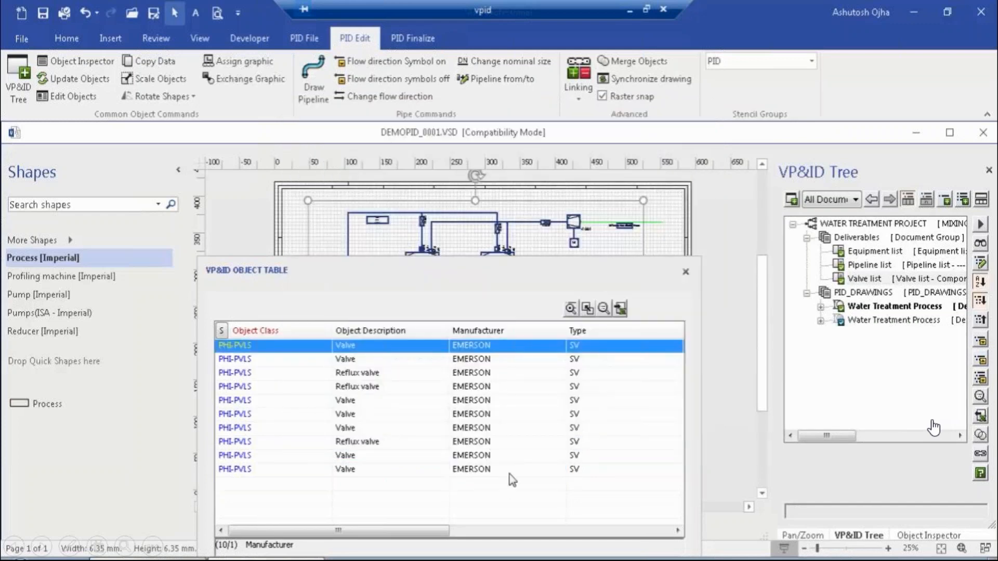
left_click(686, 273)
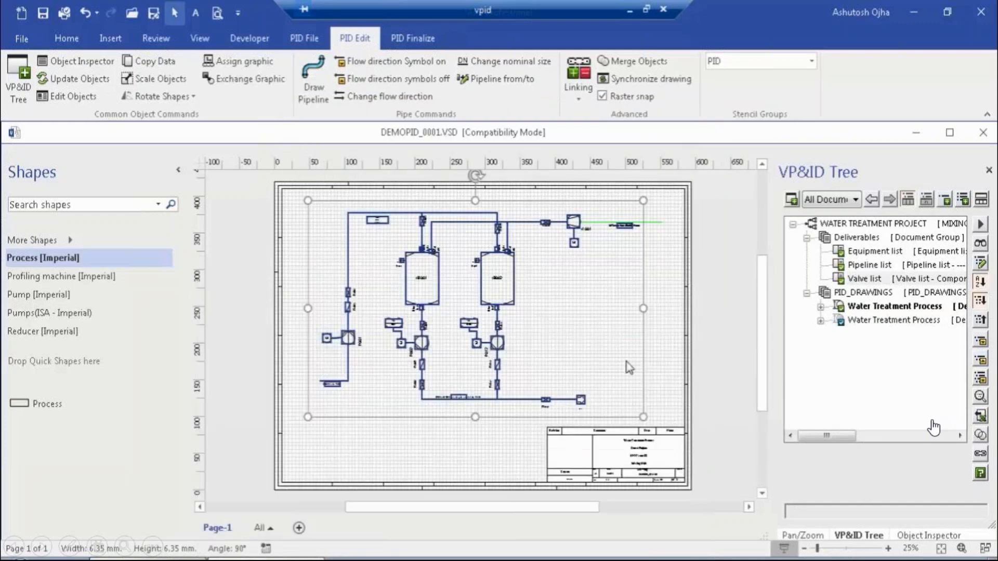
Check the manufacturer in the data of valves FL005 and FL006 below pump P002.
scroll(401, 375, "up", 4)
double_click(478, 343)
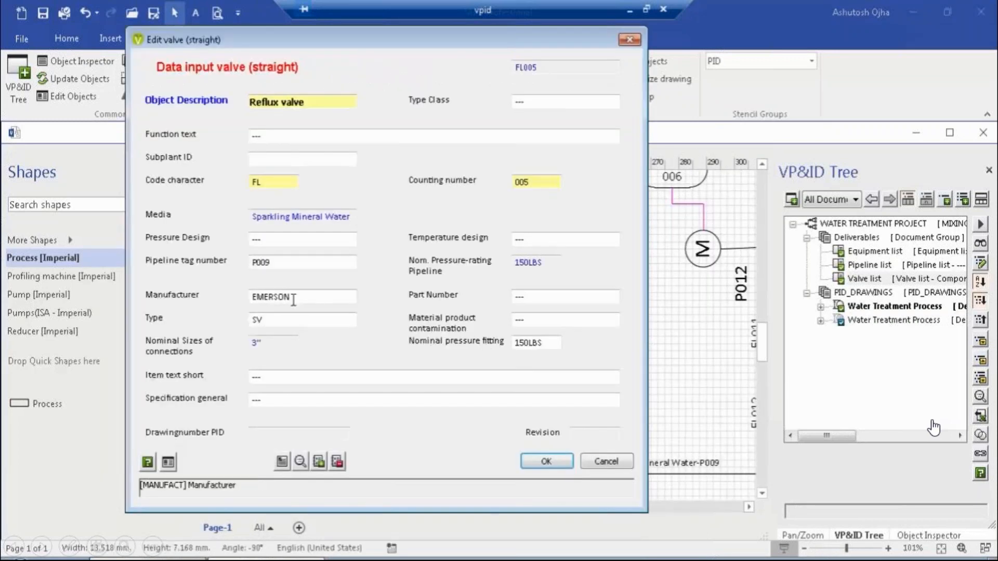
left_click(547, 461)
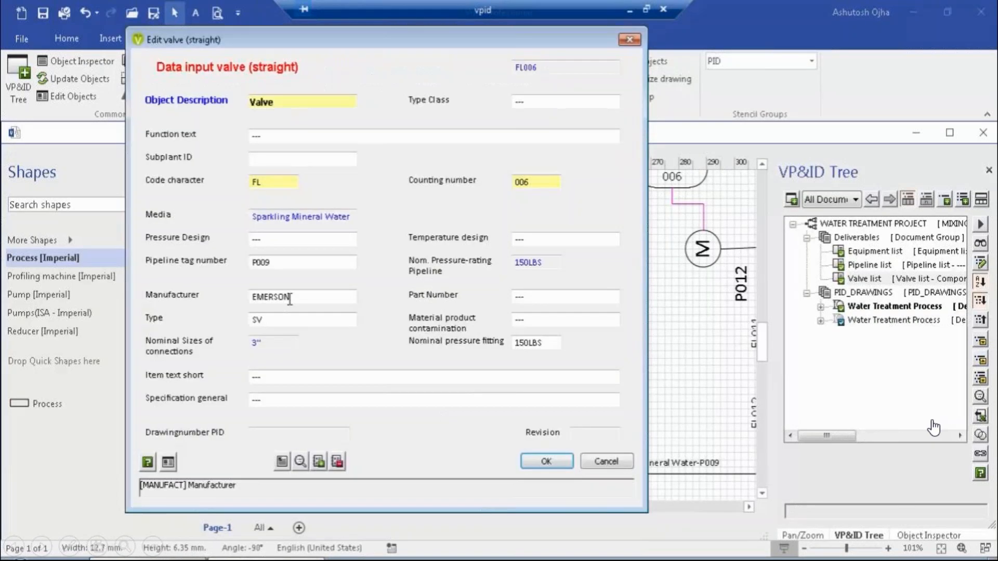
left_click(627, 461)
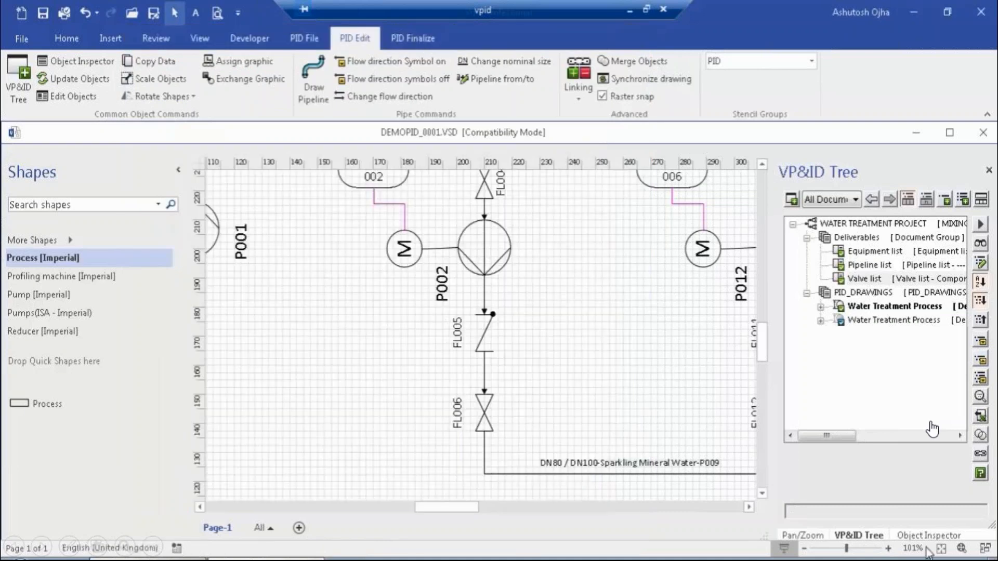
left_click(942, 549)
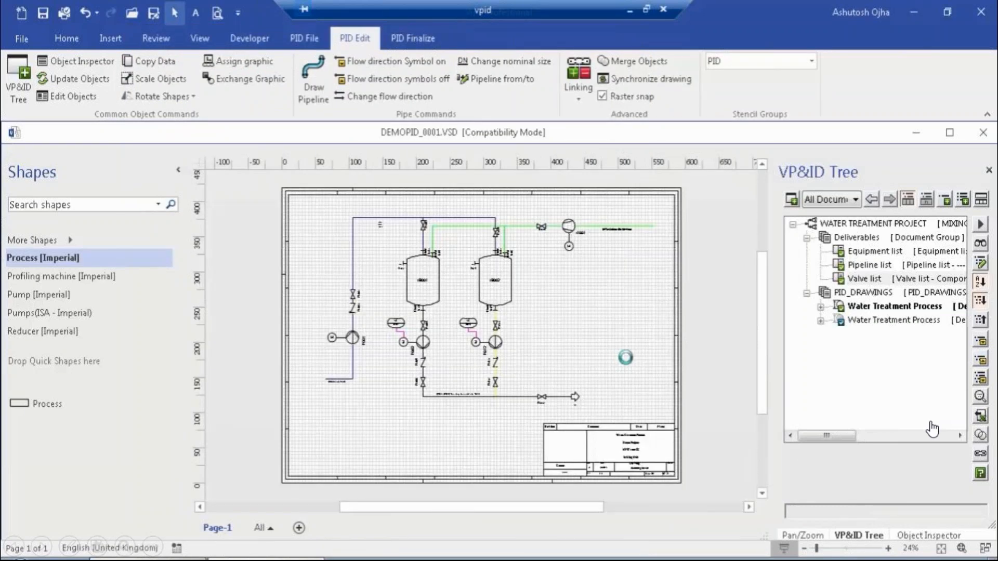
Update the valve list report as revision A with the revision text "Manufacturer value updated", check its revision in Excel, and close it.
right_click(861, 280)
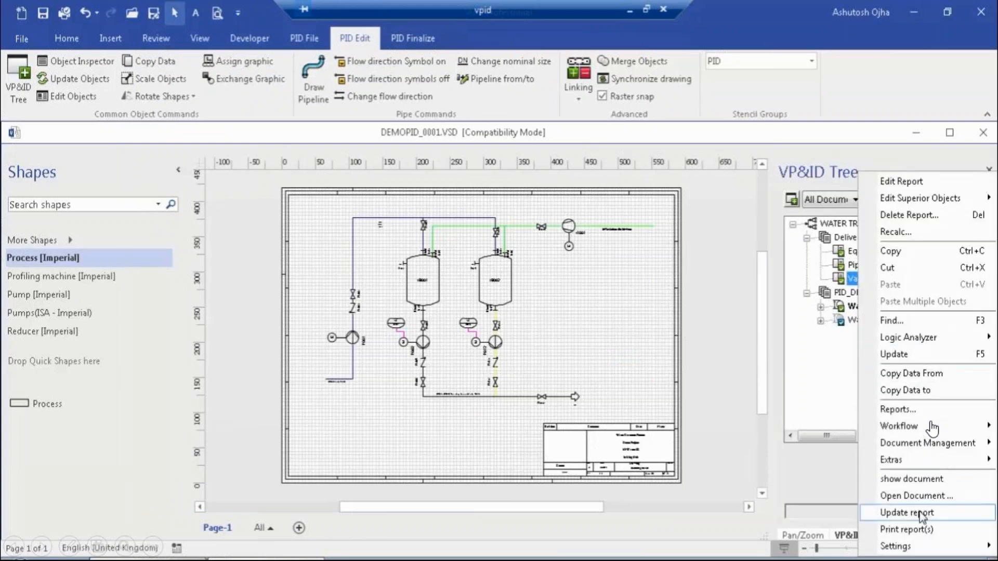
left_click(919, 511)
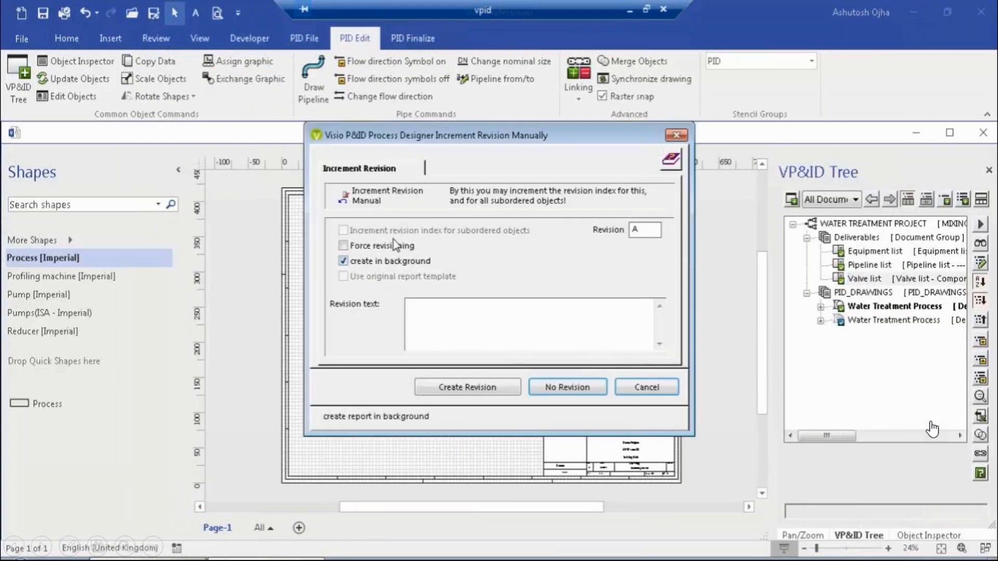
left_click_drag(576, 141, 534, 140)
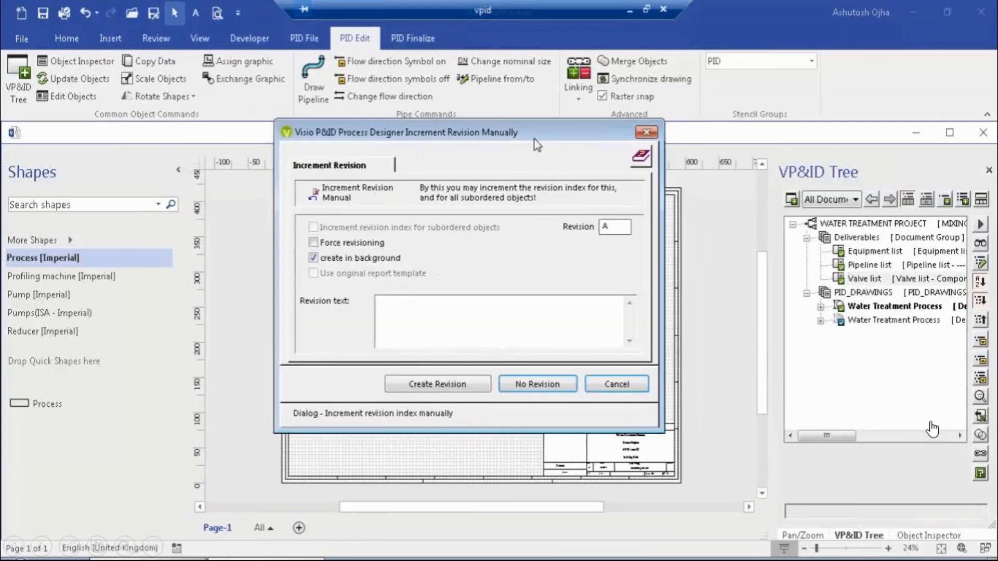
left_click(612, 227)
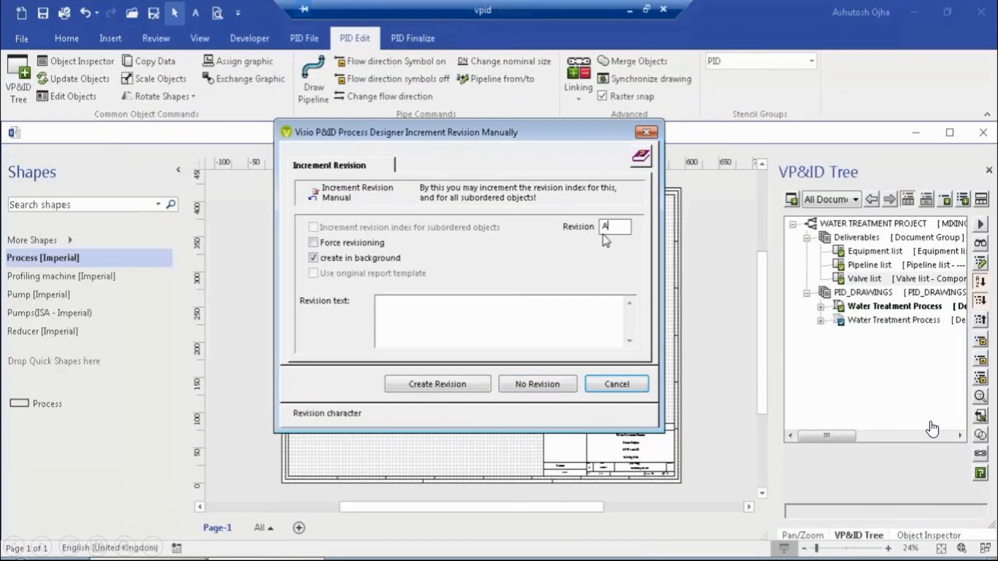
left_click(510, 330)
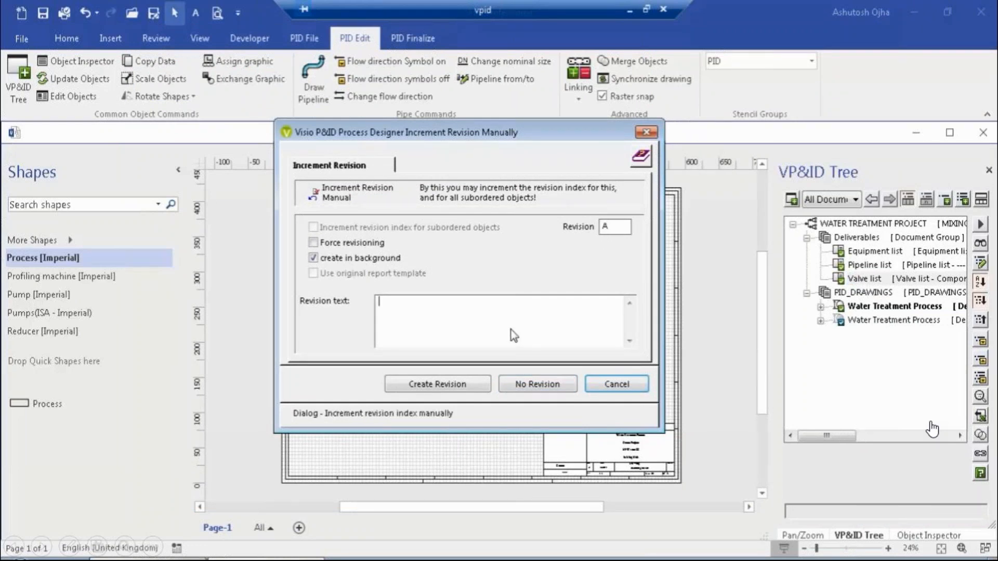
type("Manufacturer value updated")
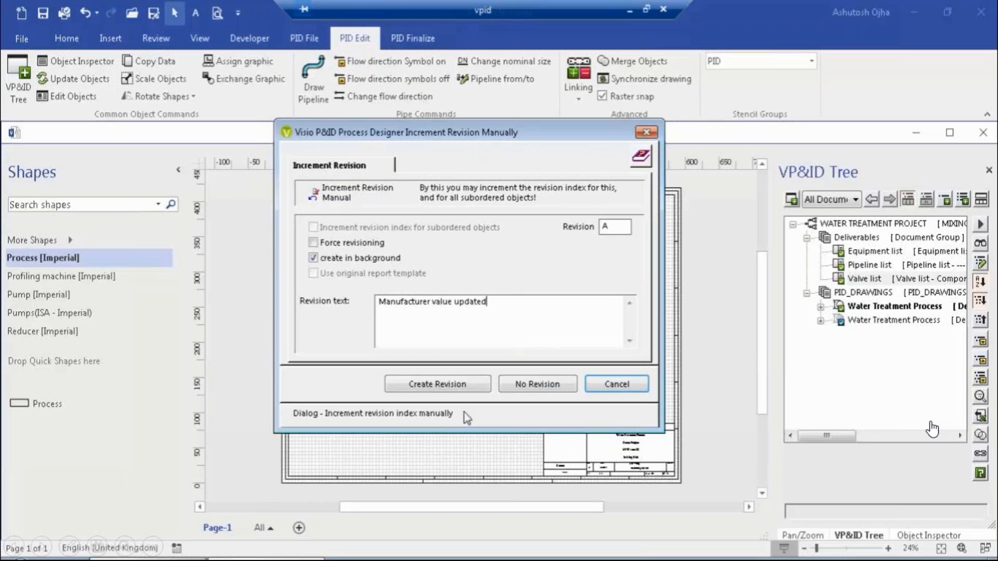
left_click(459, 385)
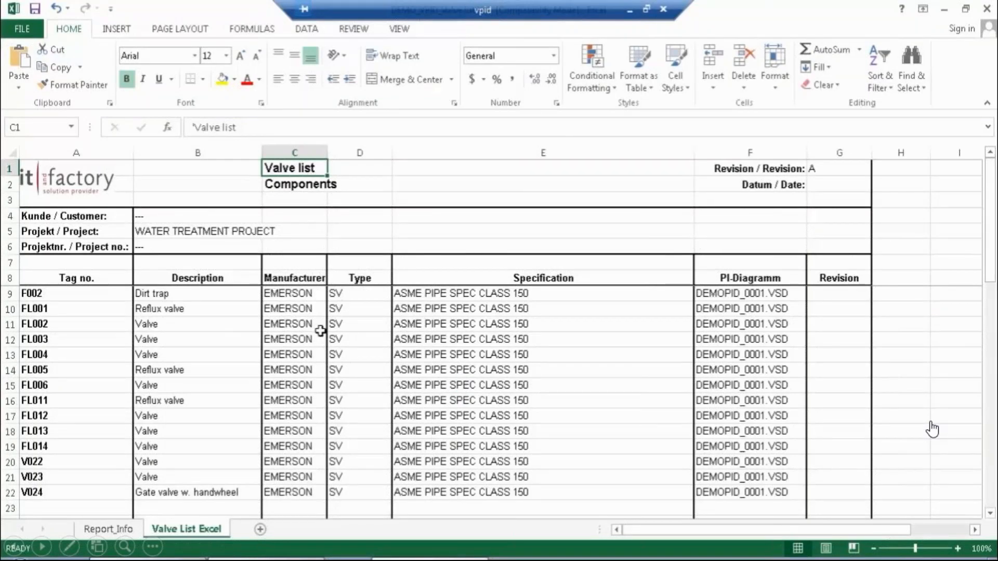
left_click(822, 161)
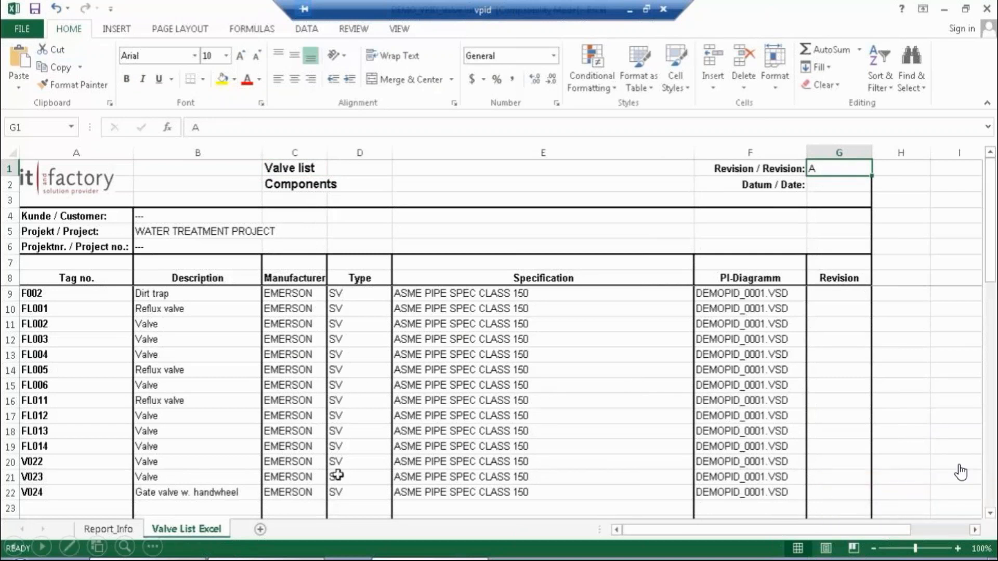
left_click(987, 9)
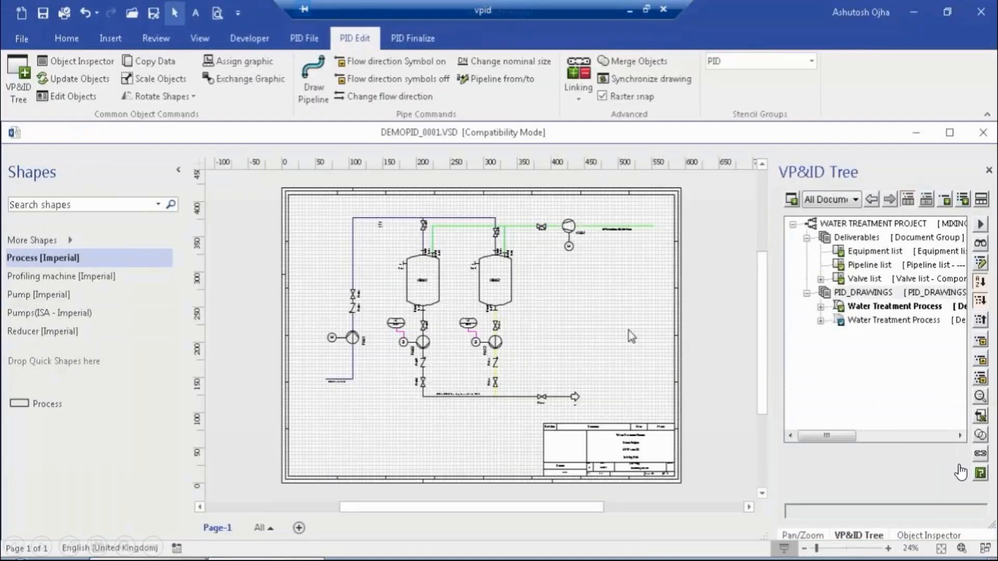
Switch the project tree to All Documents and Revisions and view the document revision under the valve list.
left_click(864, 279)
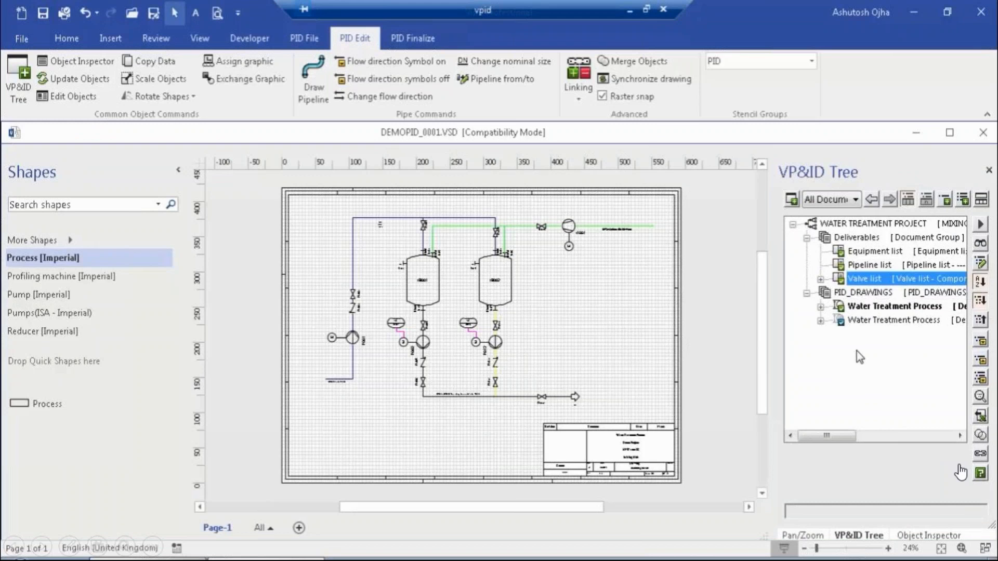
left_click(854, 199)
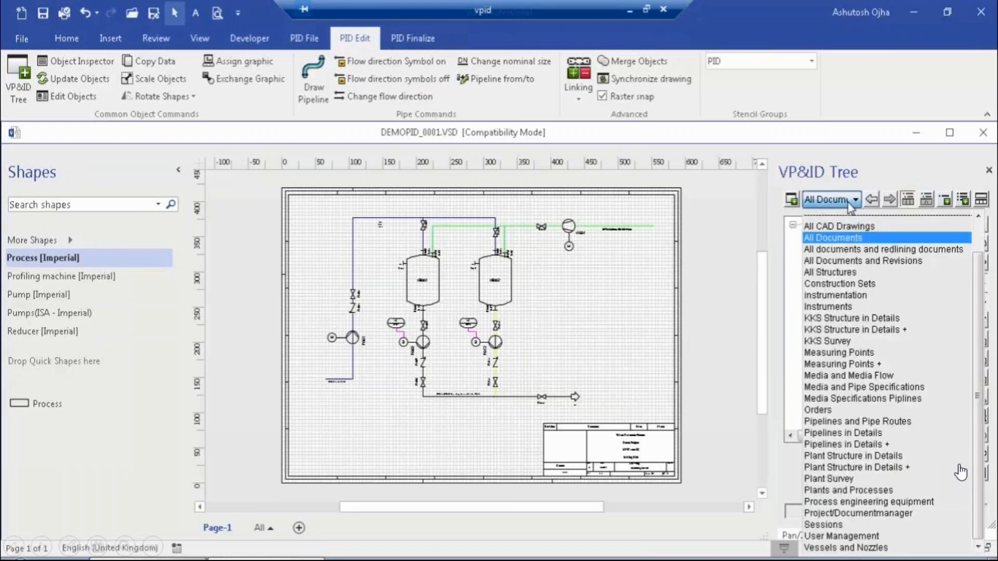
left_click(873, 261)
left_click(875, 296)
left_click_drag(830, 439, 857, 441)
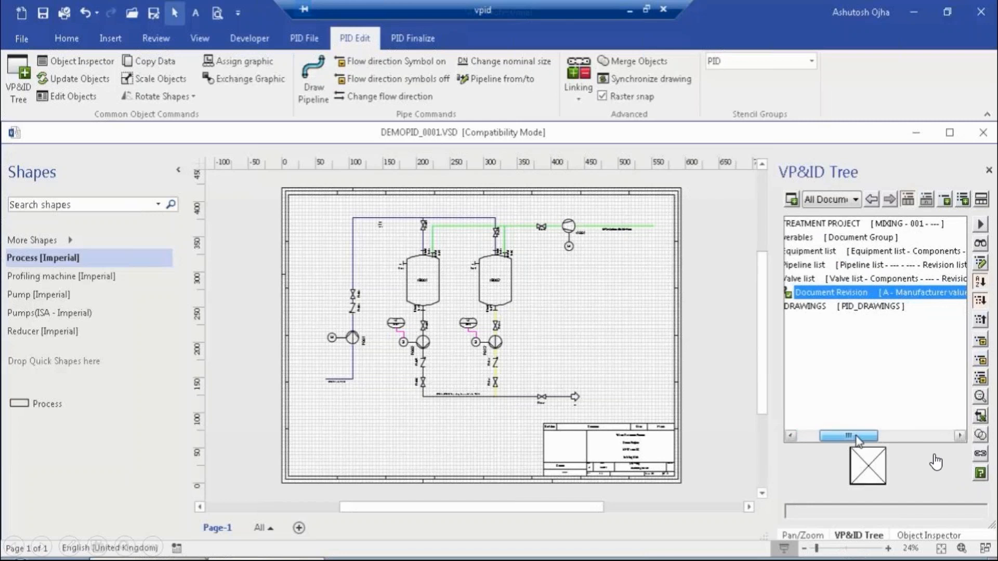
left_click_drag(857, 441, 834, 438)
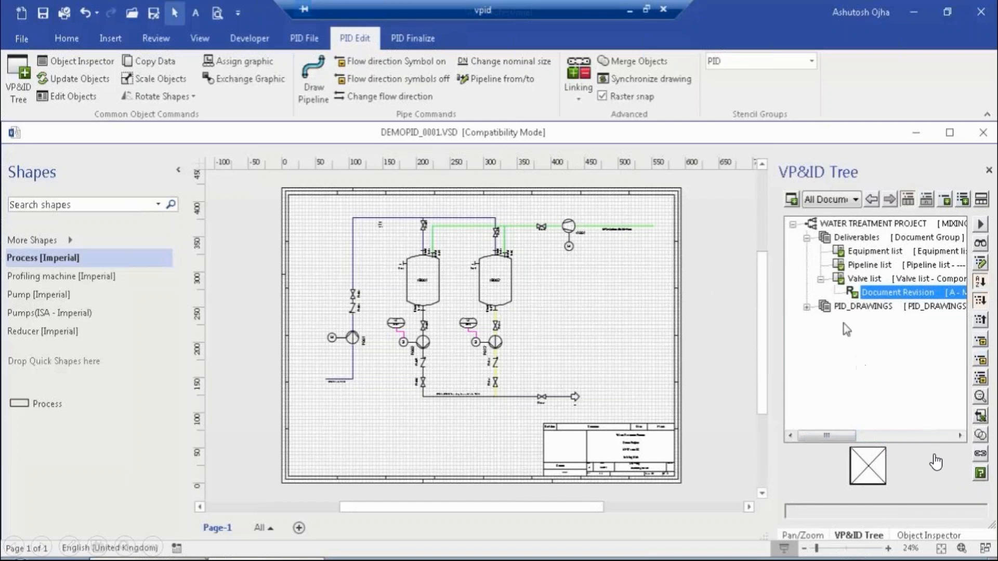
Generate a revision table above the drawing's title block with revision 0, description "Initial Revision" and 4 revision lines.
left_click(411, 41)
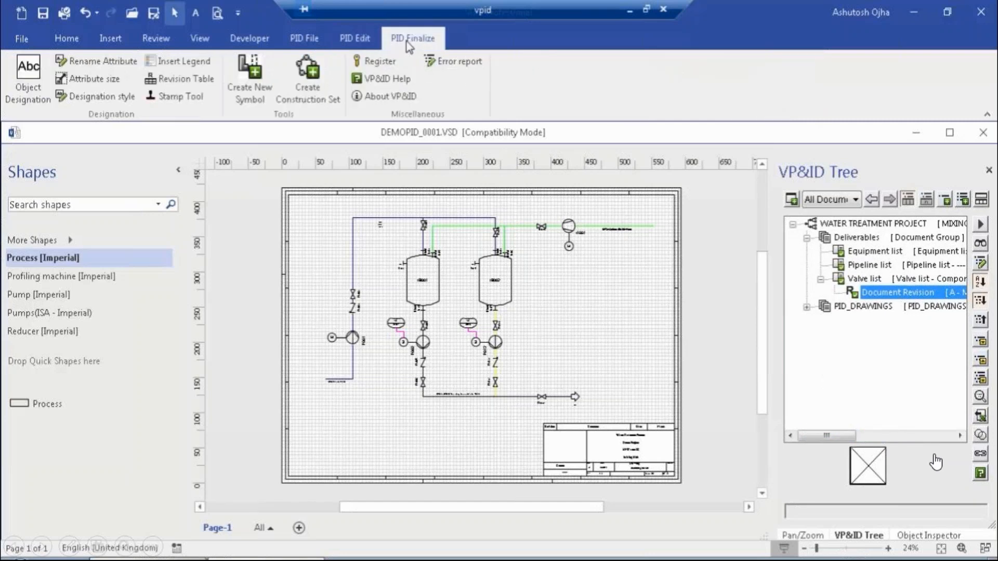
left_click(183, 79)
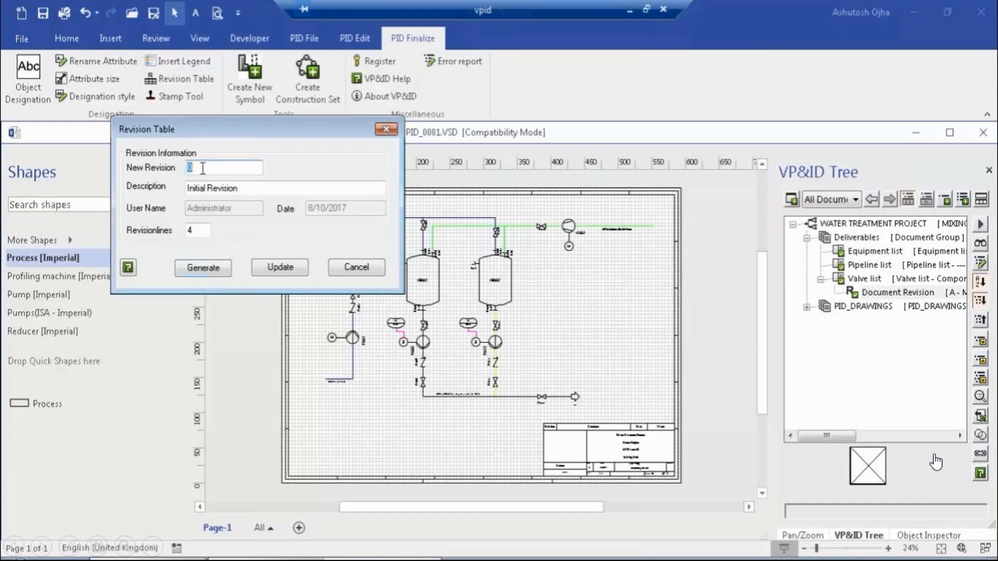
left_click(210, 271)
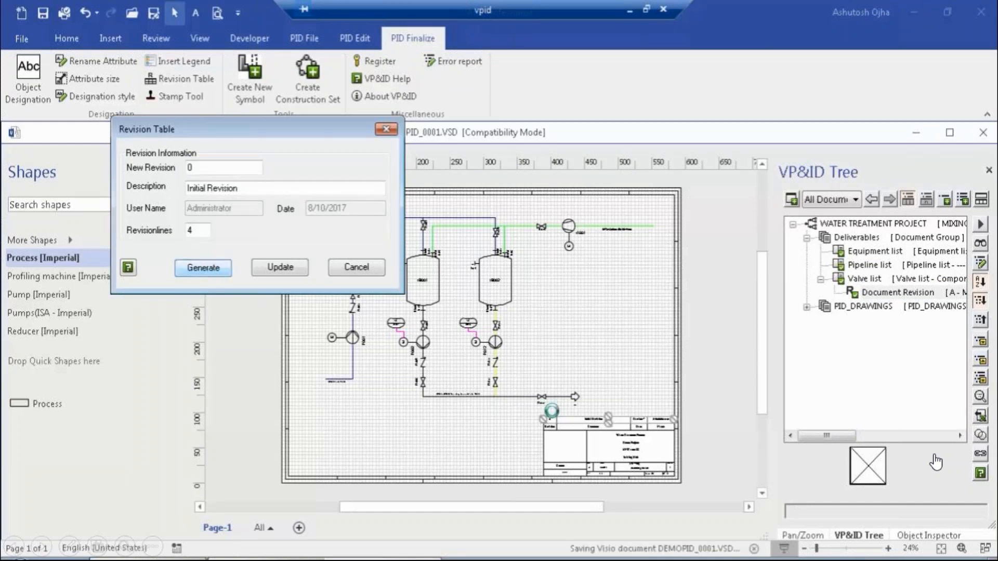
scroll(619, 447, "up", 5)
scroll(540, 442, "right", 3)
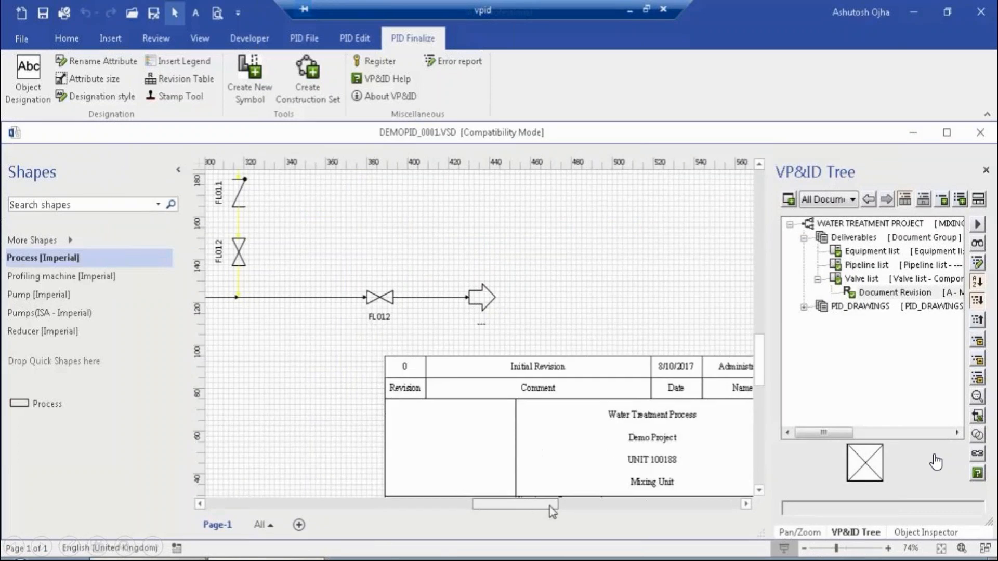
Check the revision entry under the active Water Treatment Process drawing in the project tree and fit the page to the window.
left_click(804, 306)
left_click(818, 320)
left_click(873, 334)
mouse_move(840, 435)
left_mouse_down()
mouse_move(864, 438)
mouse_move(846, 438)
left_mouse_up()
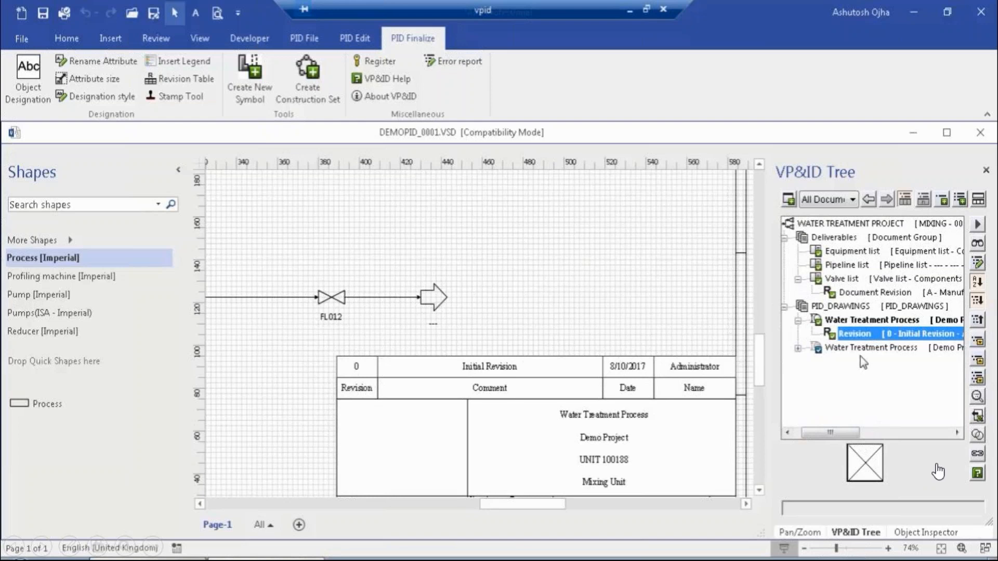
left_click(597, 301)
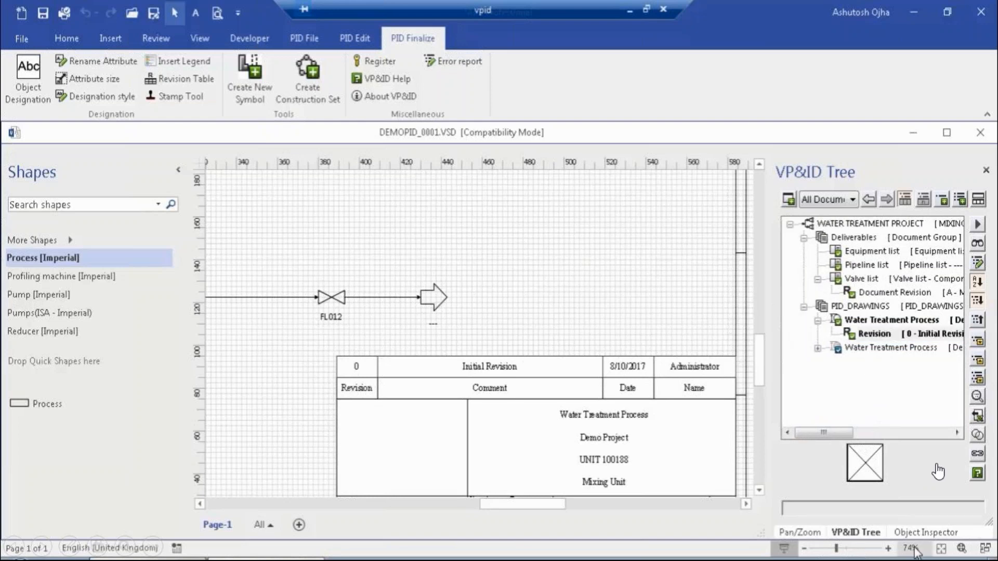
left_click(942, 549)
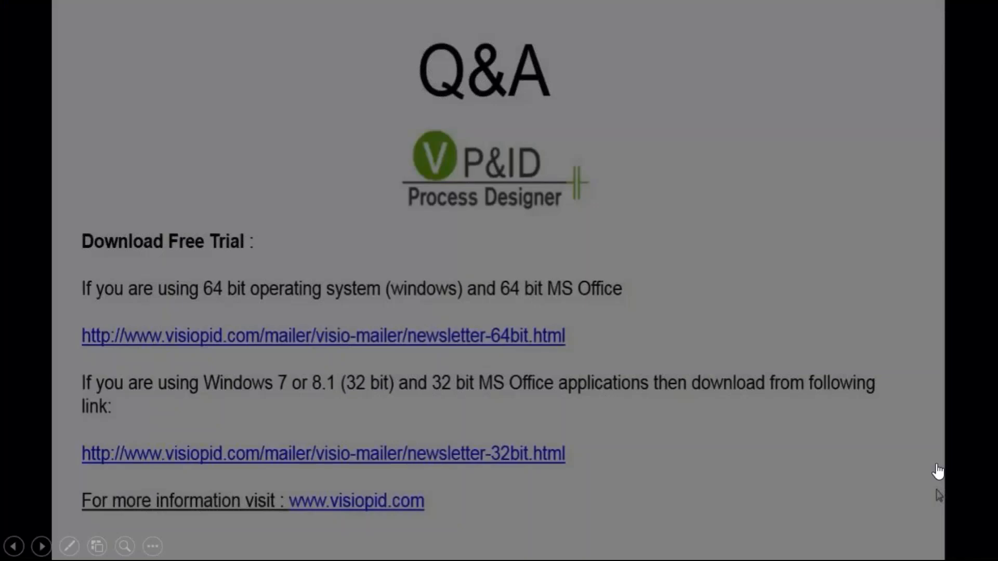